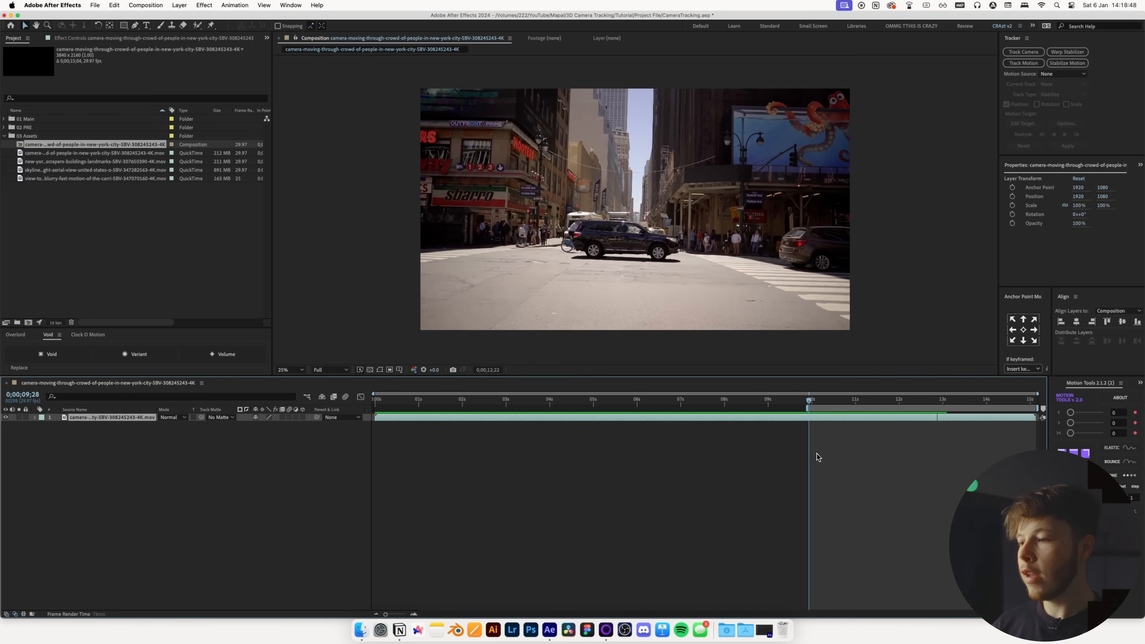
# Step: Preview the street footage and trim the composition to the work area from 0;00;09;28 to about 0;00;12;06
pyautogui.click(836, 400)
pyautogui.moveTo(836, 403); pyautogui.dragTo(811, 405)
pyautogui.press('space')
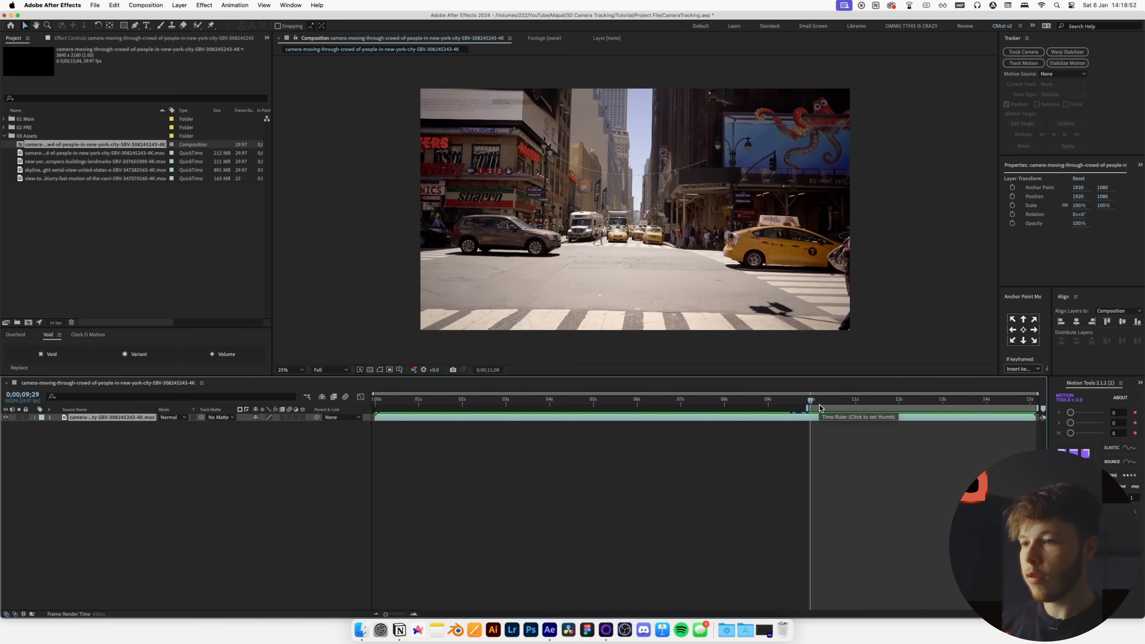
pyautogui.press('space')
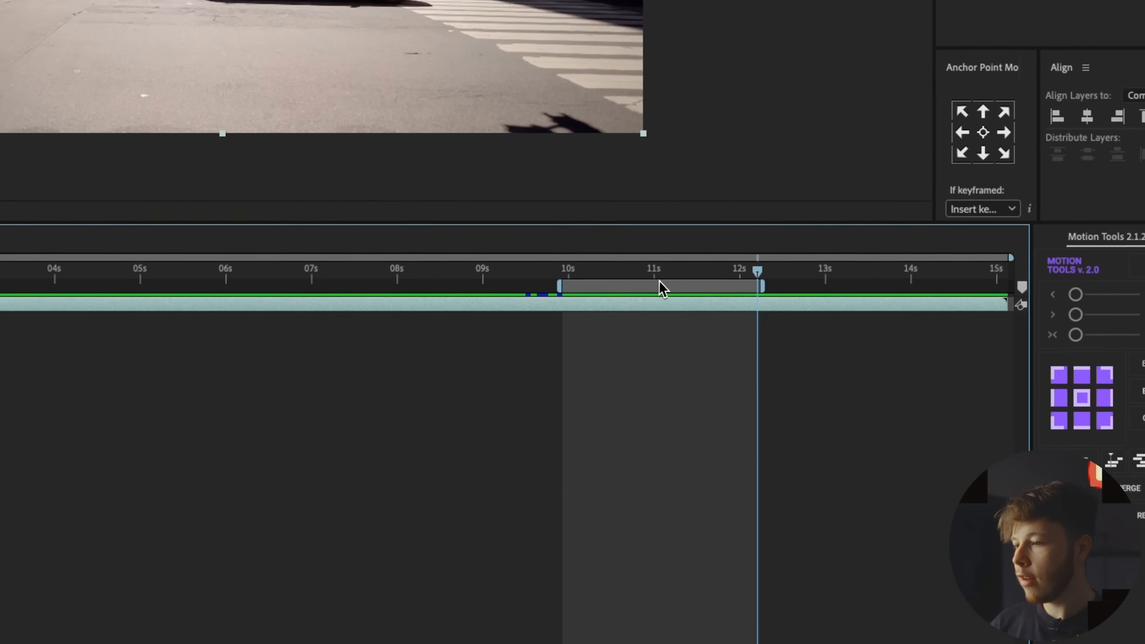
pyautogui.rightClick(707, 334)
pyautogui.click(609, 284)
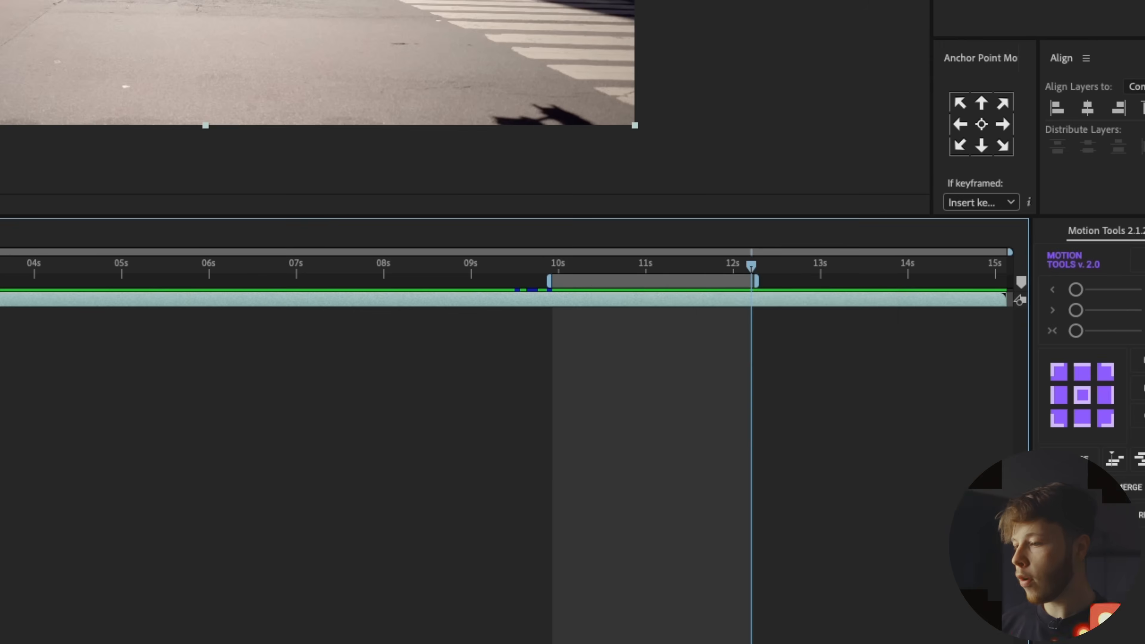
pyautogui.rightClick(616, 282)
pyautogui.click(675, 342)
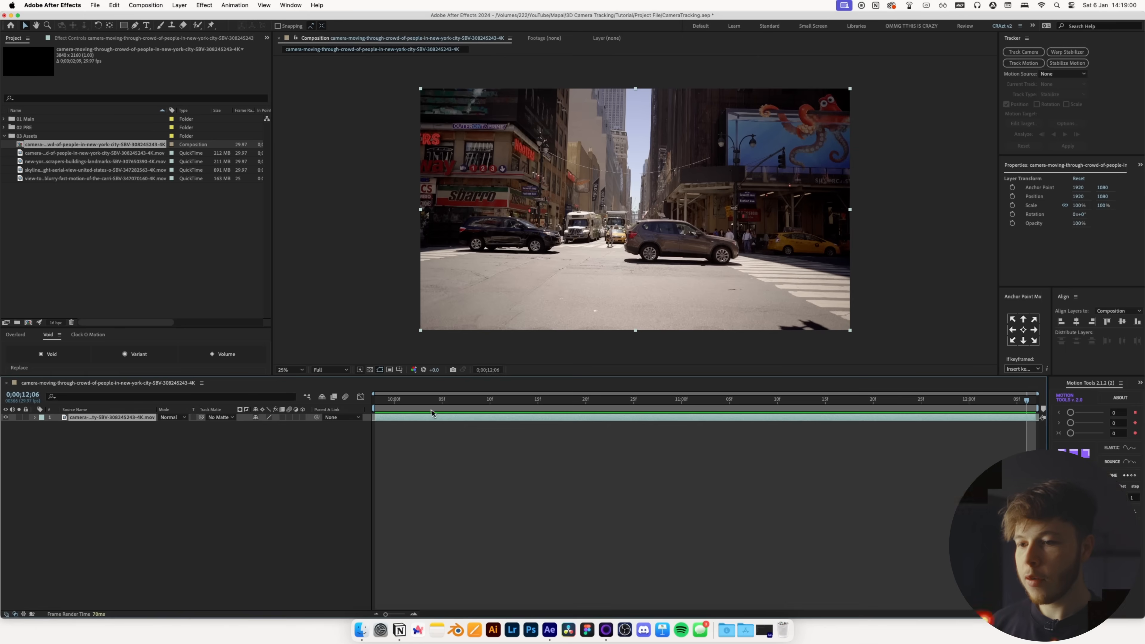
pyautogui.moveTo(429, 400); pyautogui.dragTo(380, 382)
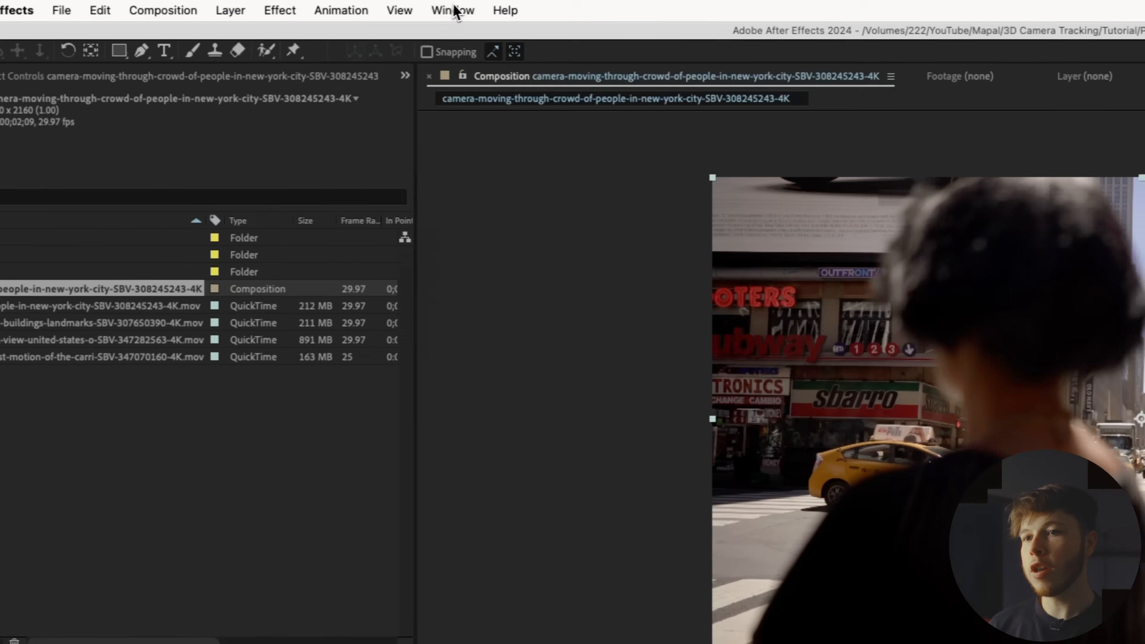
# Step: Run the 3D Camera Tracker on the street footage layer with Detailed Analysis enabled
pyautogui.click(454, 11)
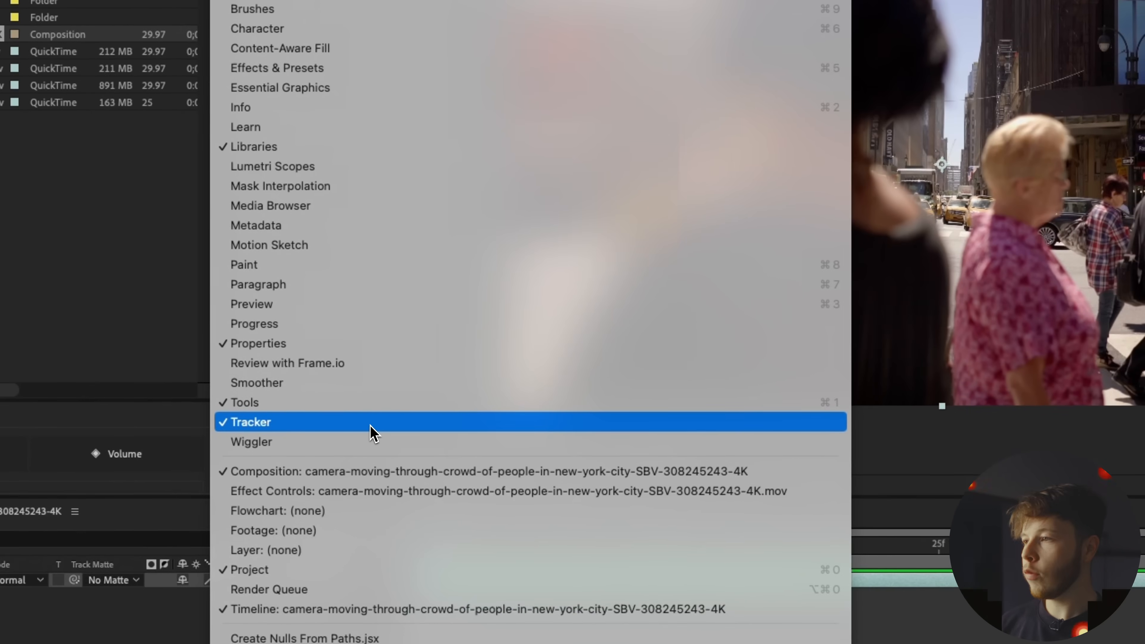
pyautogui.click(377, 433)
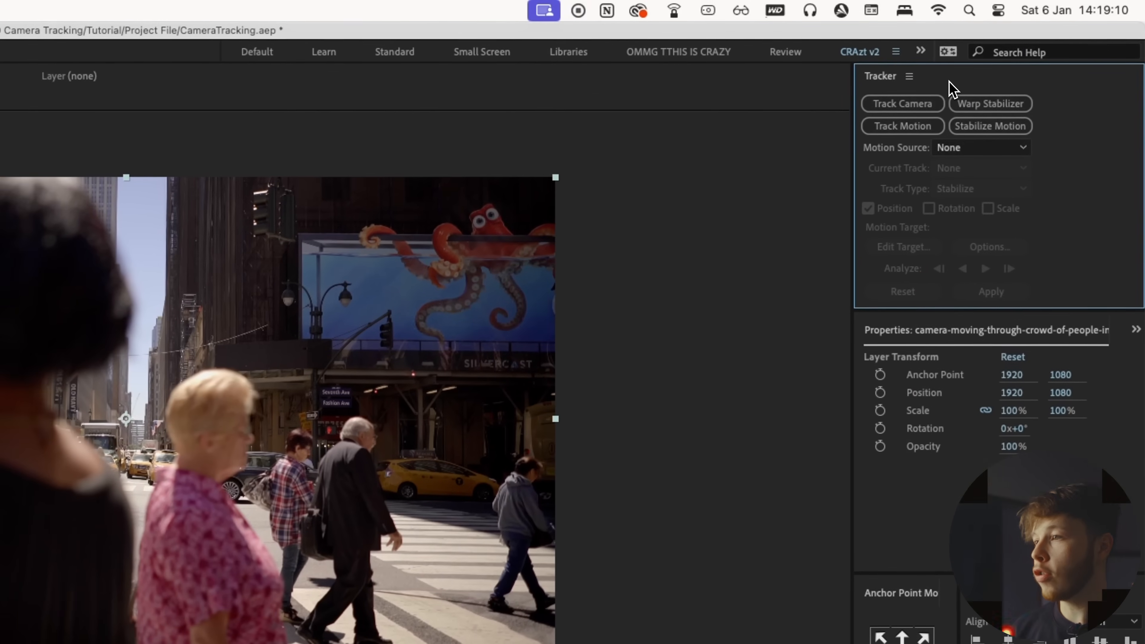
pyautogui.click(891, 108)
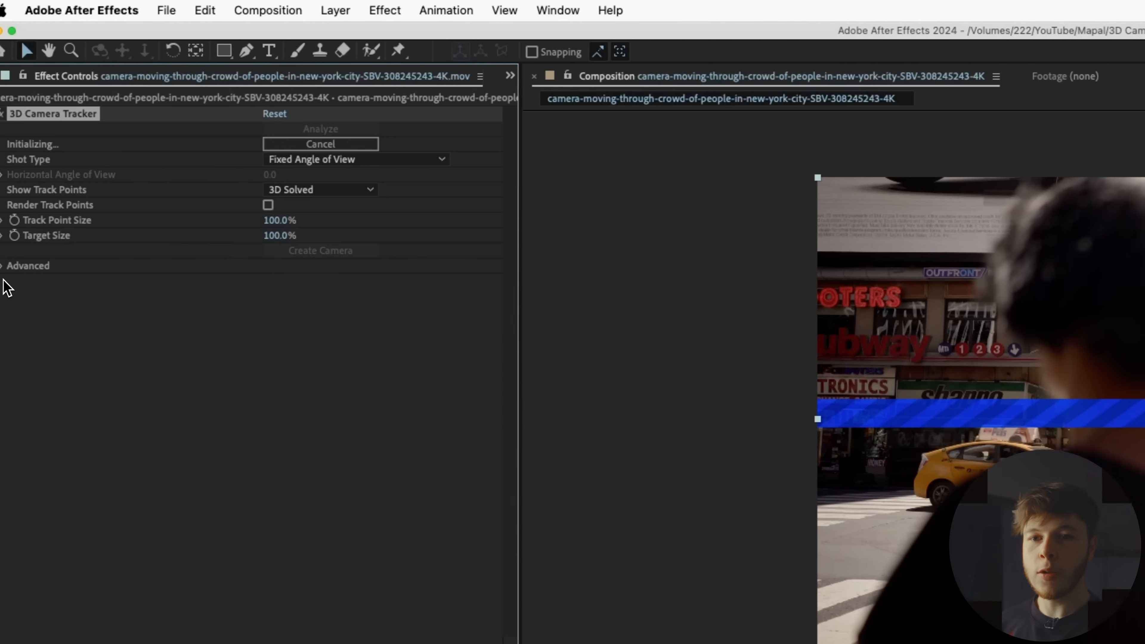
pyautogui.click(3, 266)
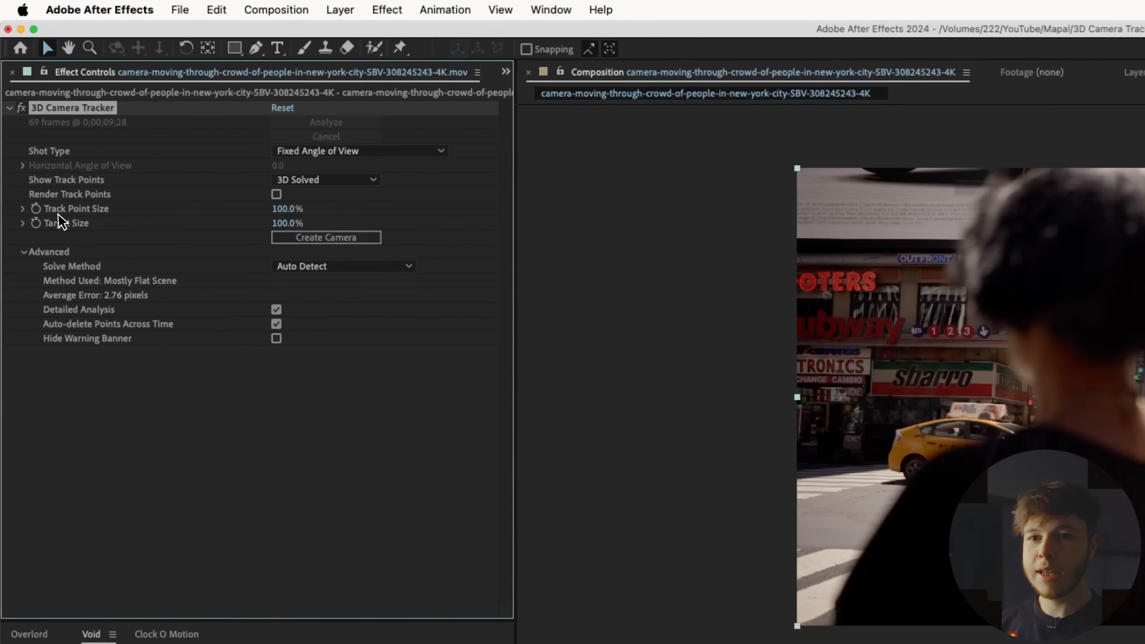
# Step: Set the track point size to 182% and the target size to 771%, and scrub through the footage to check the points
pyautogui.moveTo(283, 210); pyautogui.dragTo(308, 219)
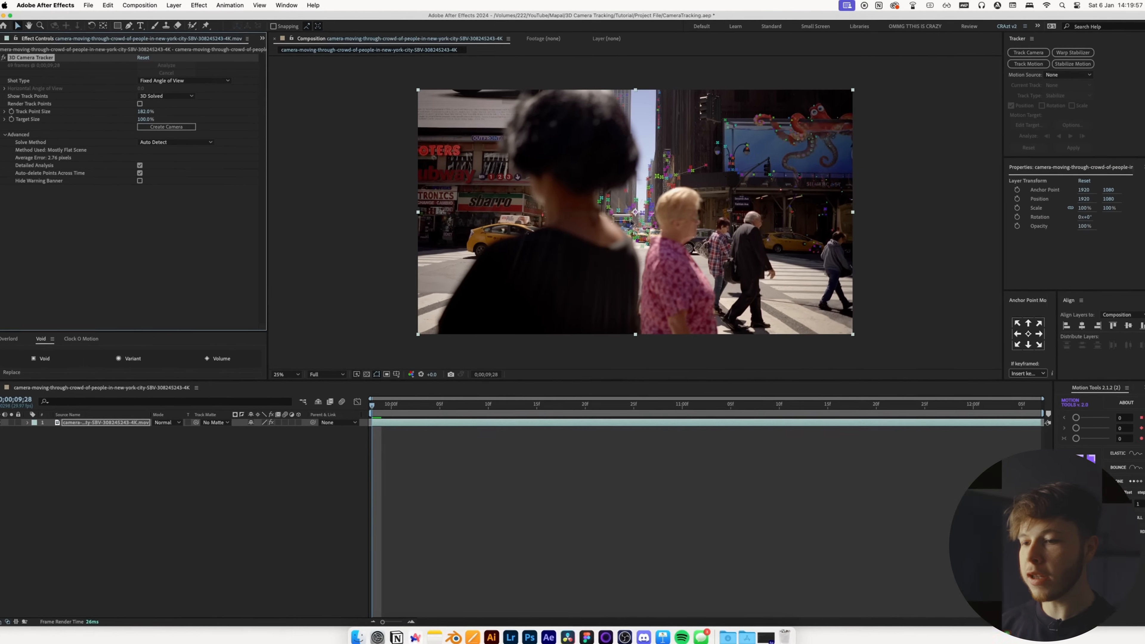
pyautogui.moveTo(426, 399); pyautogui.dragTo(749, 375)
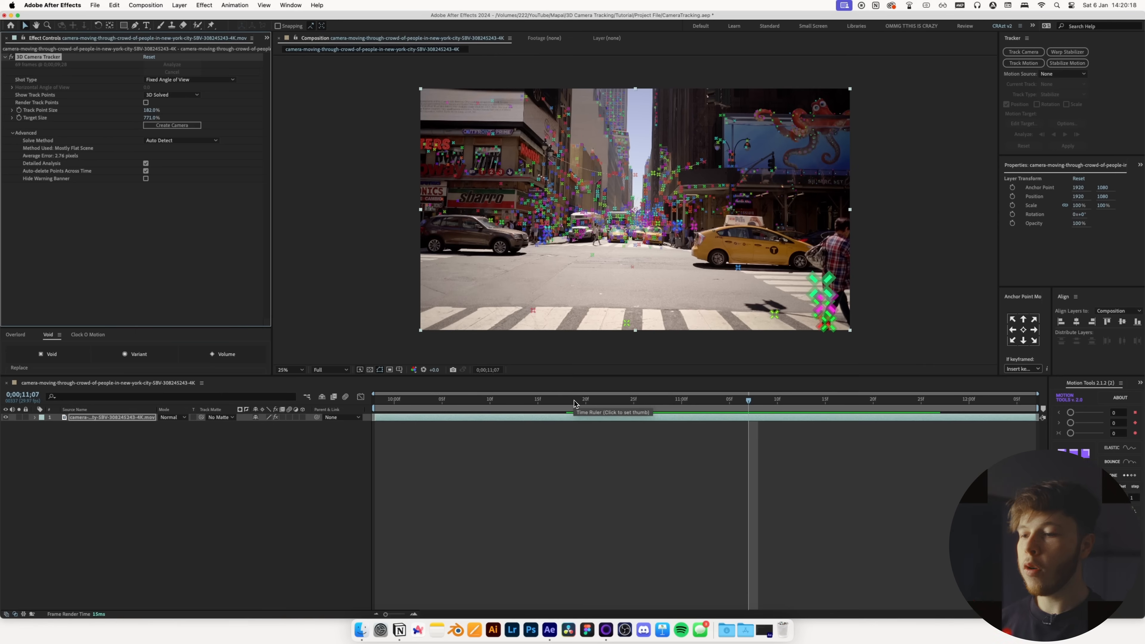
pyautogui.moveTo(575, 400); pyautogui.dragTo(731, 402)
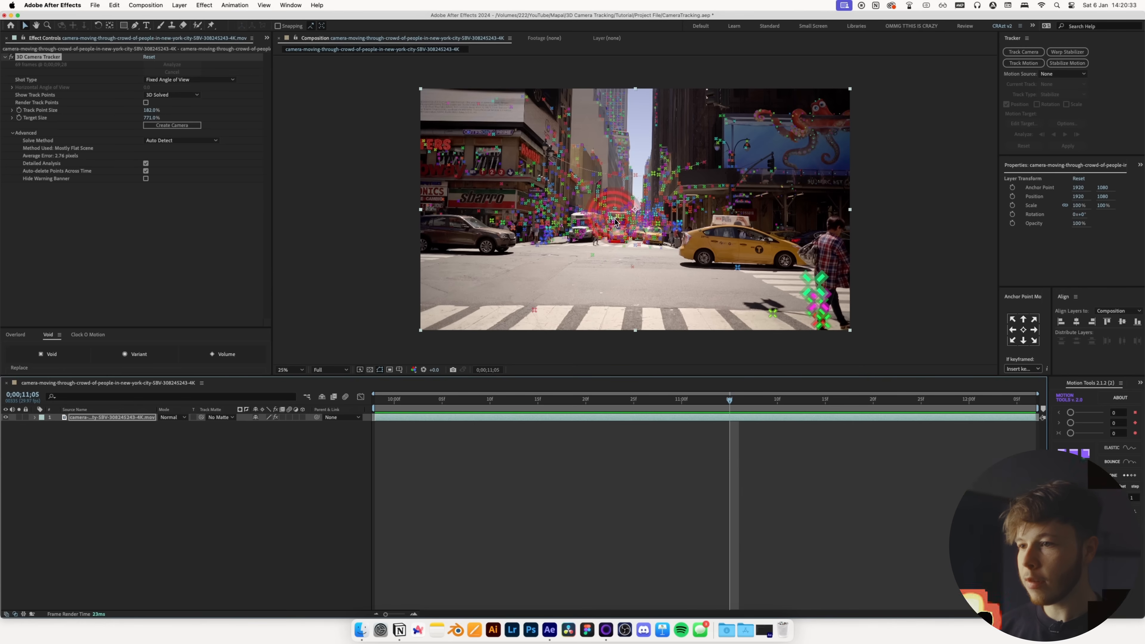
# Step: At about 0;00;11;05, create a solid and camera from the track points around the distant taxis mid-street, and play back the result
pyautogui.scroll(2, 610, 227)
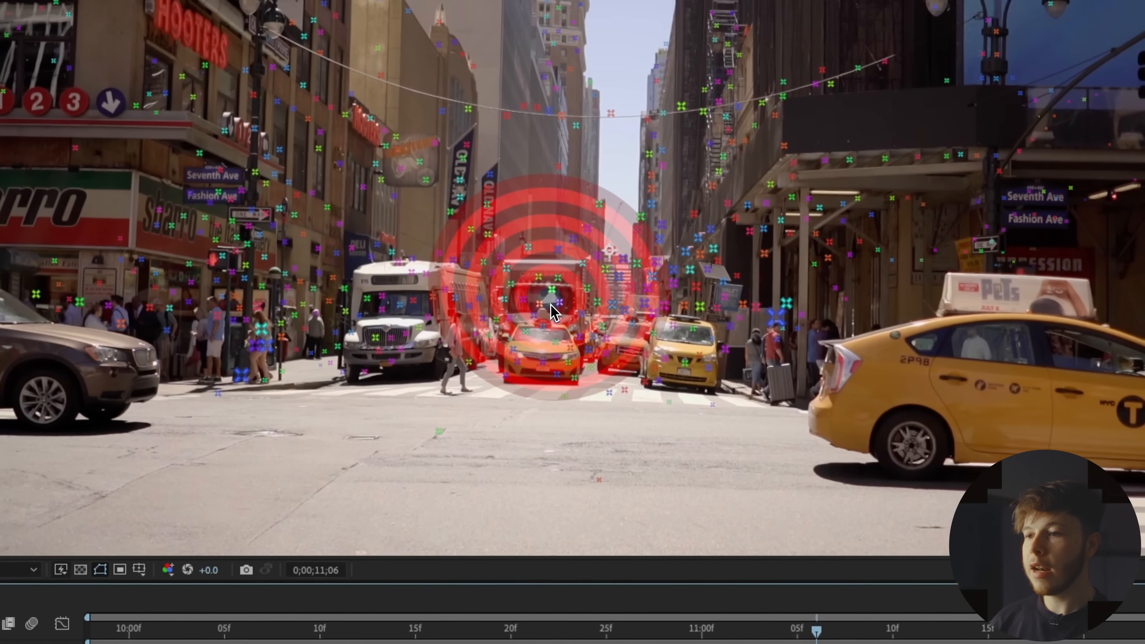
pyautogui.rightClick(587, 260)
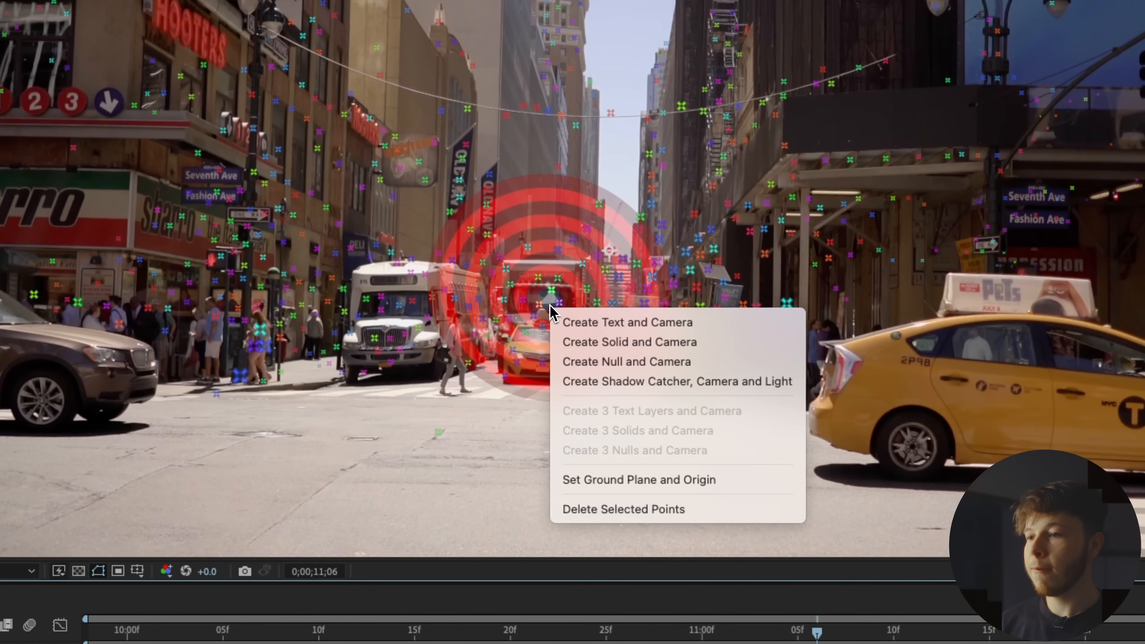
pyautogui.click(590, 343)
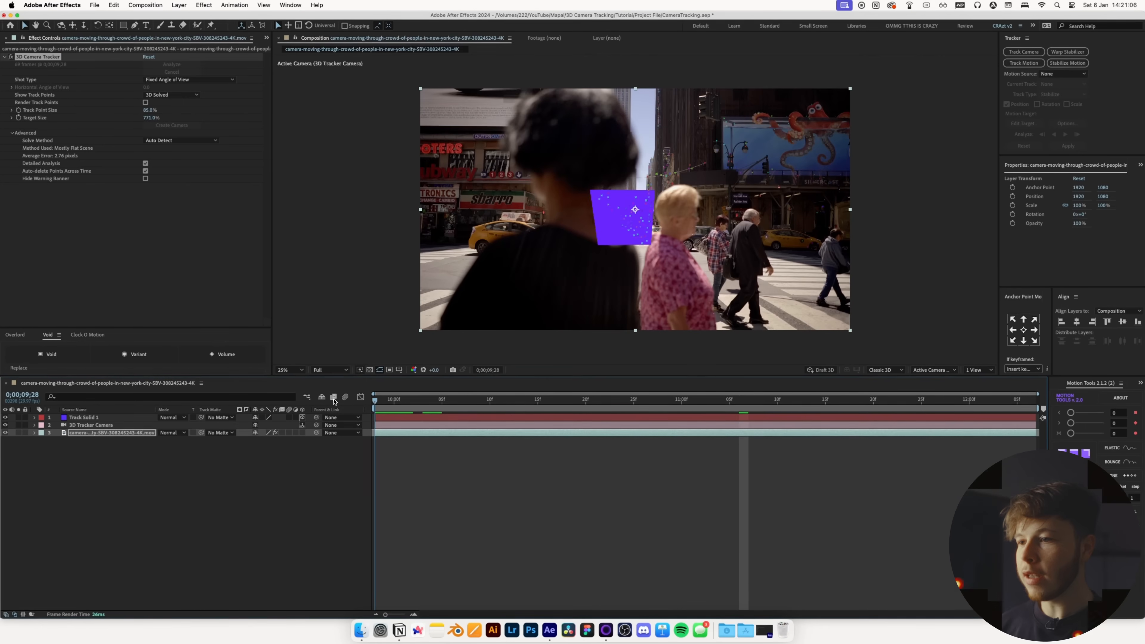
pyautogui.press('space')
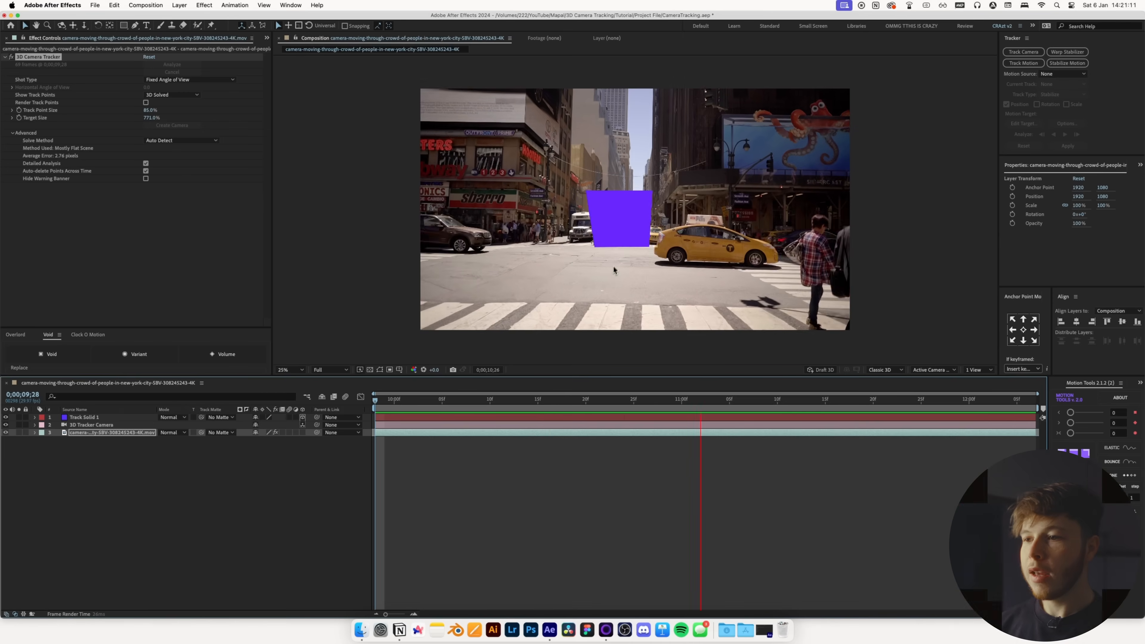
pyautogui.press('space')
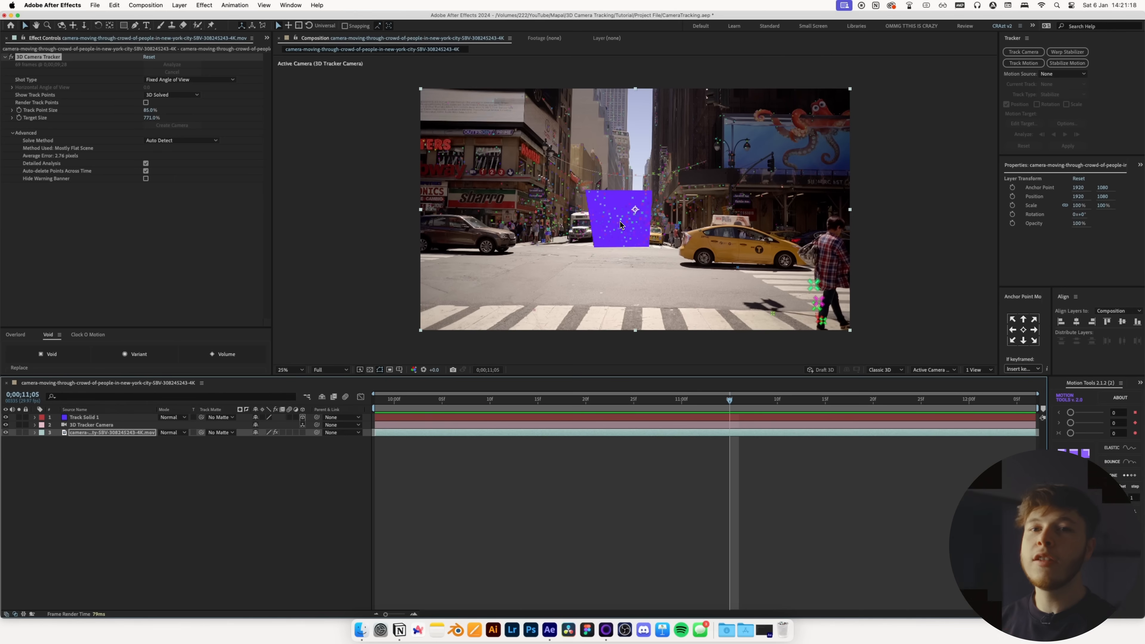
# Step: Pre-compose Track Solid 1 as "Scene One Tracked Solid PRE", leaving all attributes, and move the new composition into the 02 PRE folder
pyautogui.click(95, 418)
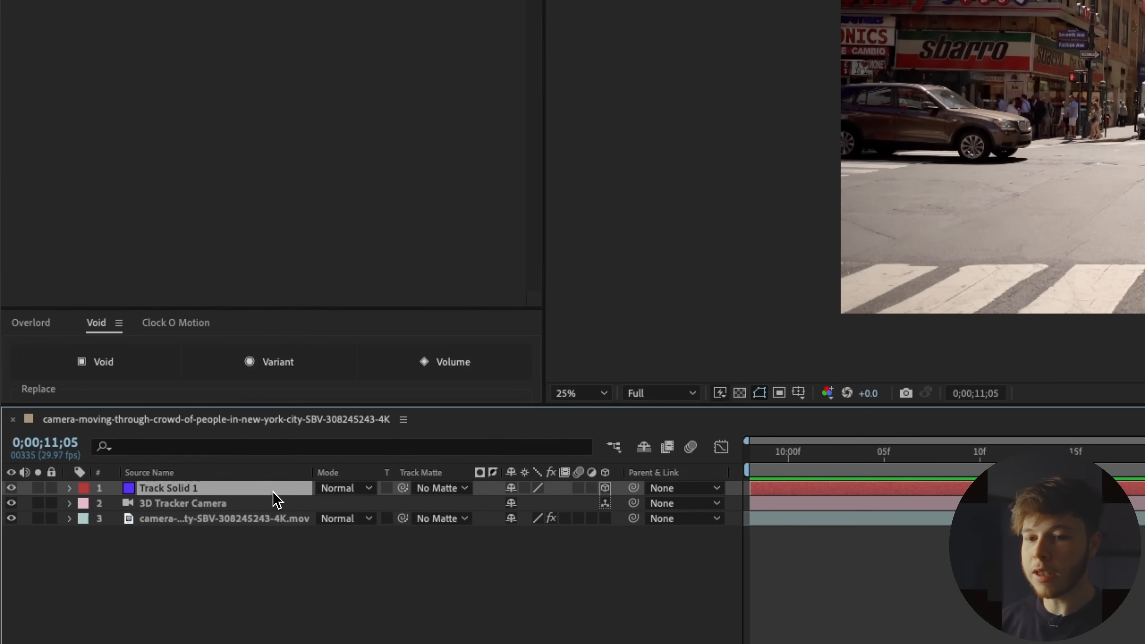
pyautogui.press('super+shift+c')
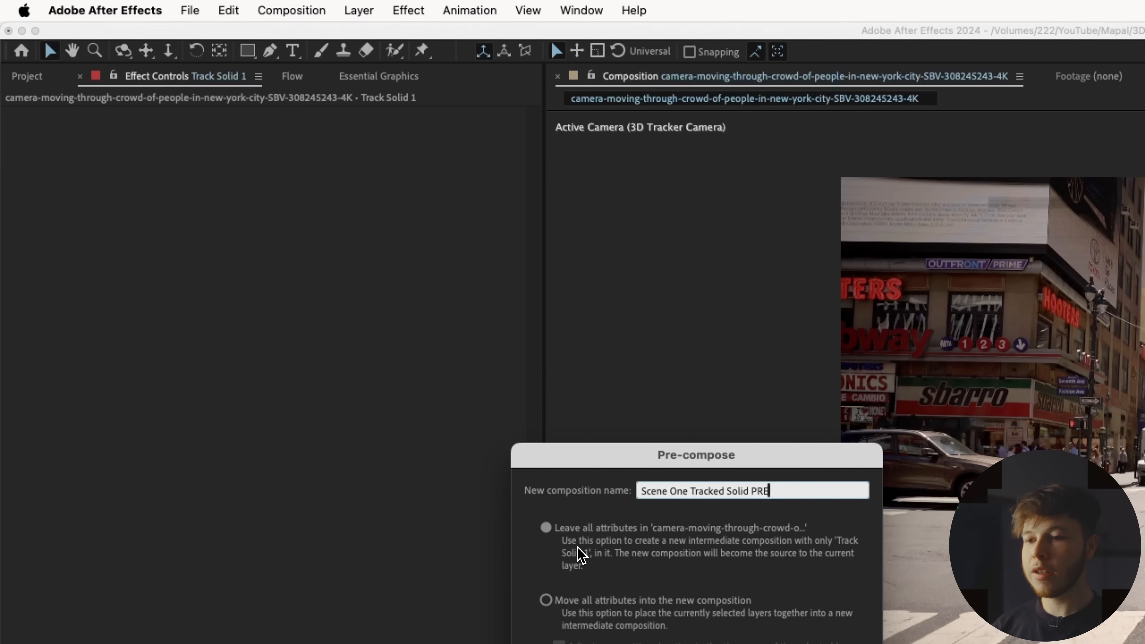
pyautogui.press('Return')
pyautogui.click(28, 76)
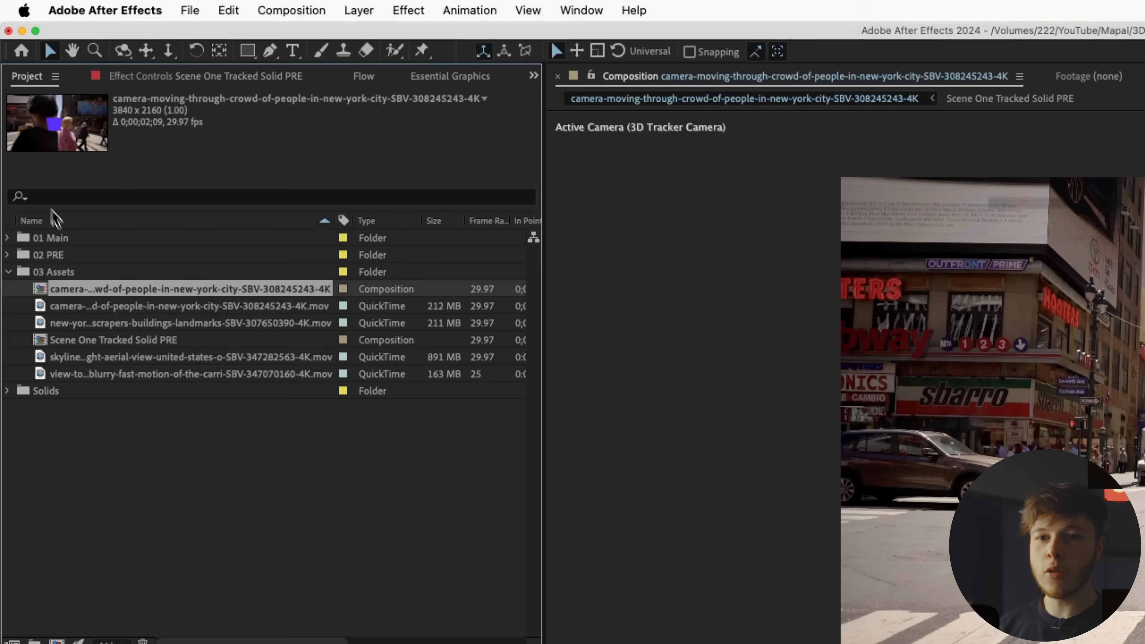
pyautogui.moveTo(68, 345); pyautogui.dragTo(71, 262)
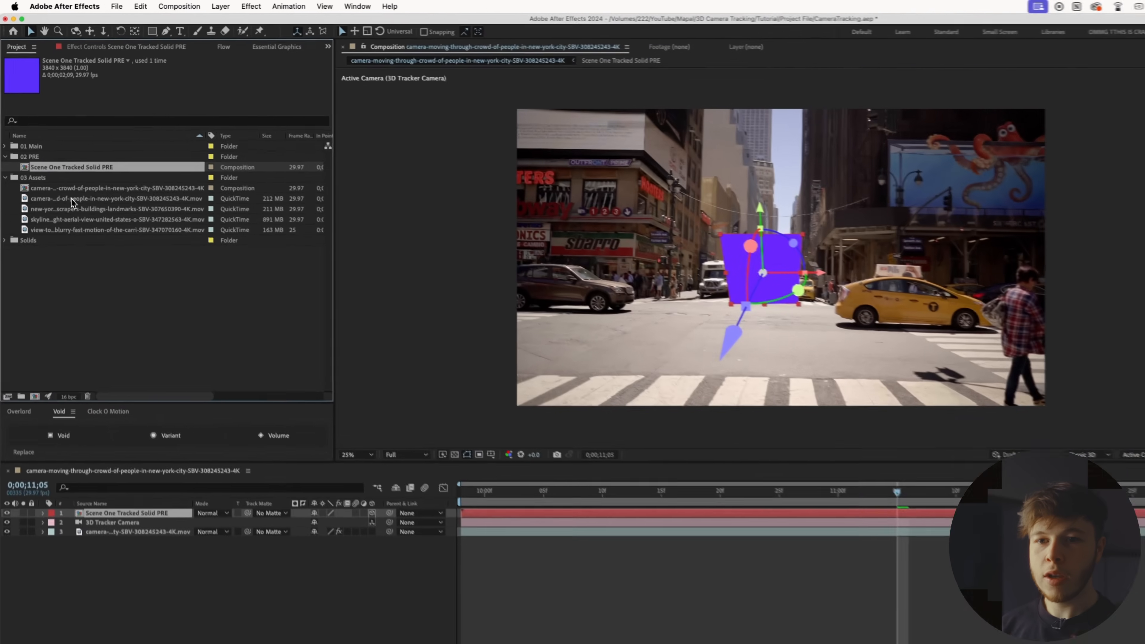
# Step: Rename the street footage composition "Scene One PRE" and move it into the 02 PRE folder
pyautogui.press('super+k')
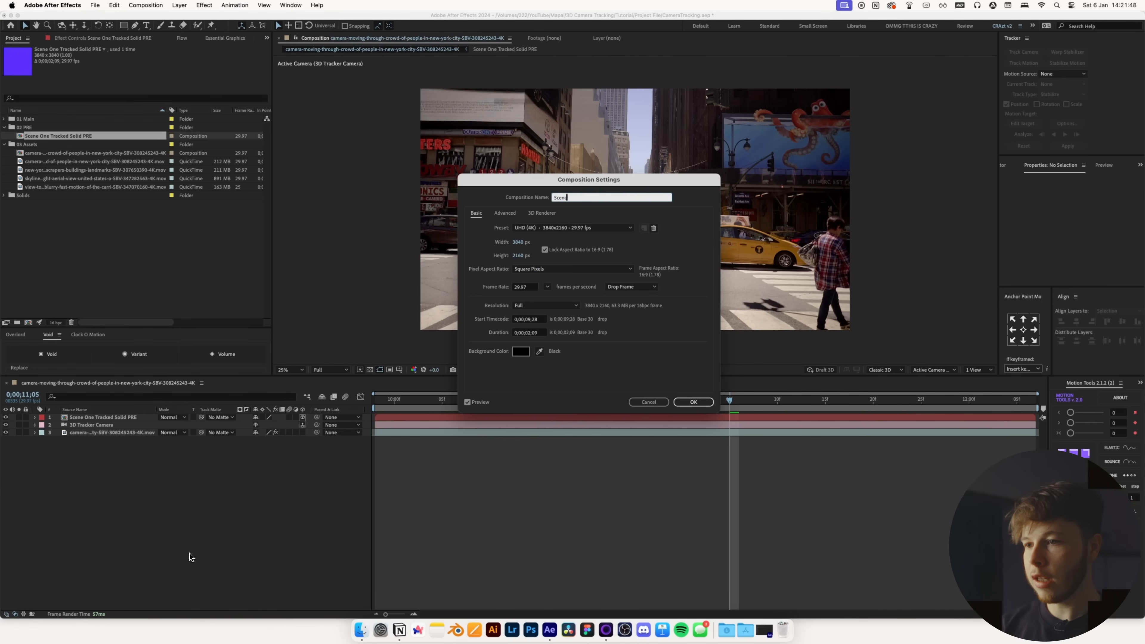
pyautogui.write('Scene One PRE')
pyautogui.press('Return')
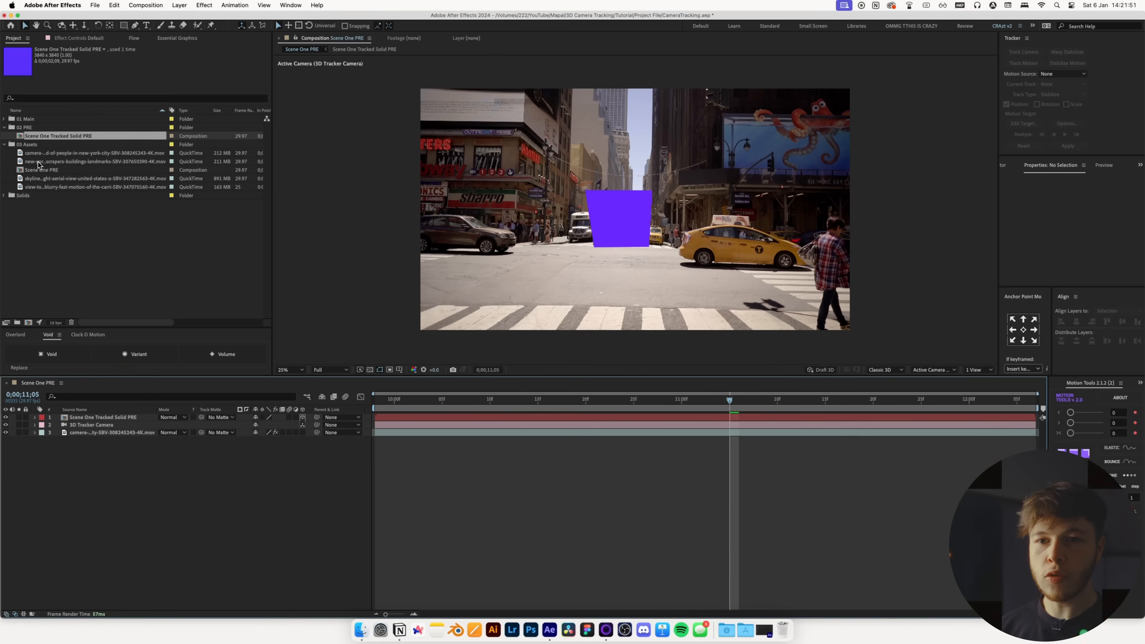
pyautogui.moveTo(35, 170); pyautogui.dragTo(33, 133)
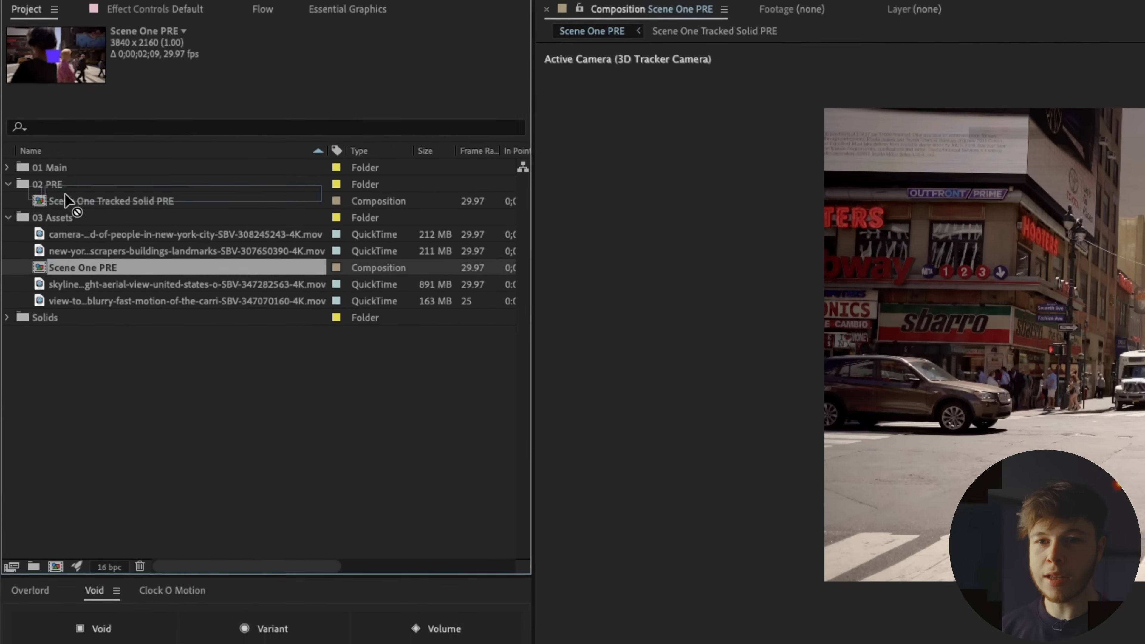
pyautogui.moveTo(67, 201); pyautogui.dragTo(63, 199)
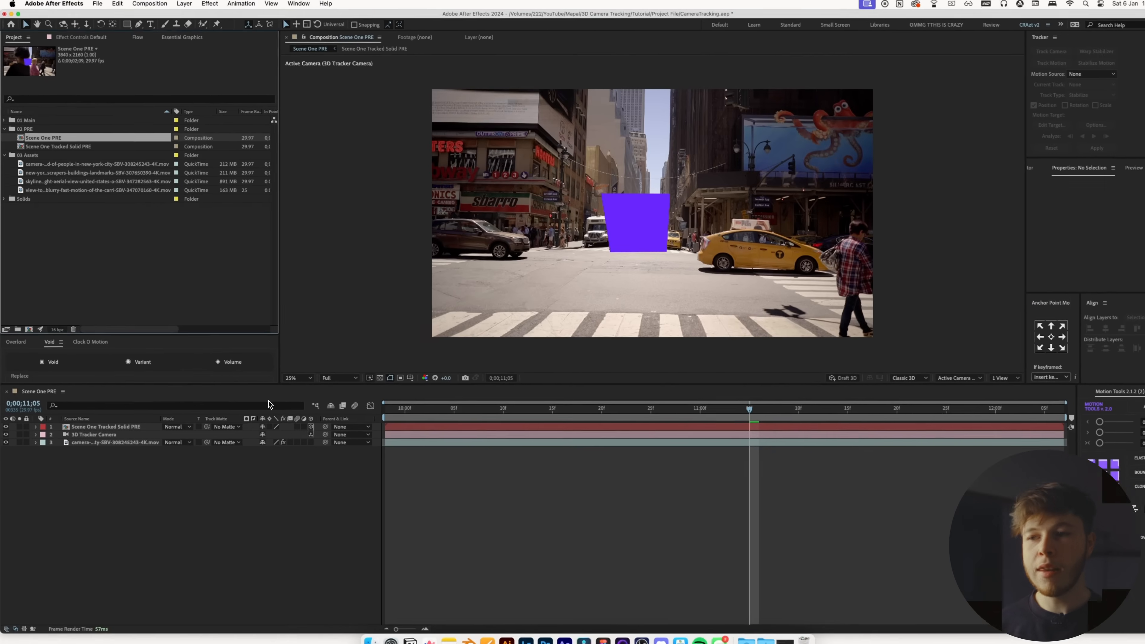
# Step: Open the Scene One Tracked Solid PRE composition and check its width and height in the composition settings
pyautogui.doubleClick(114, 419)
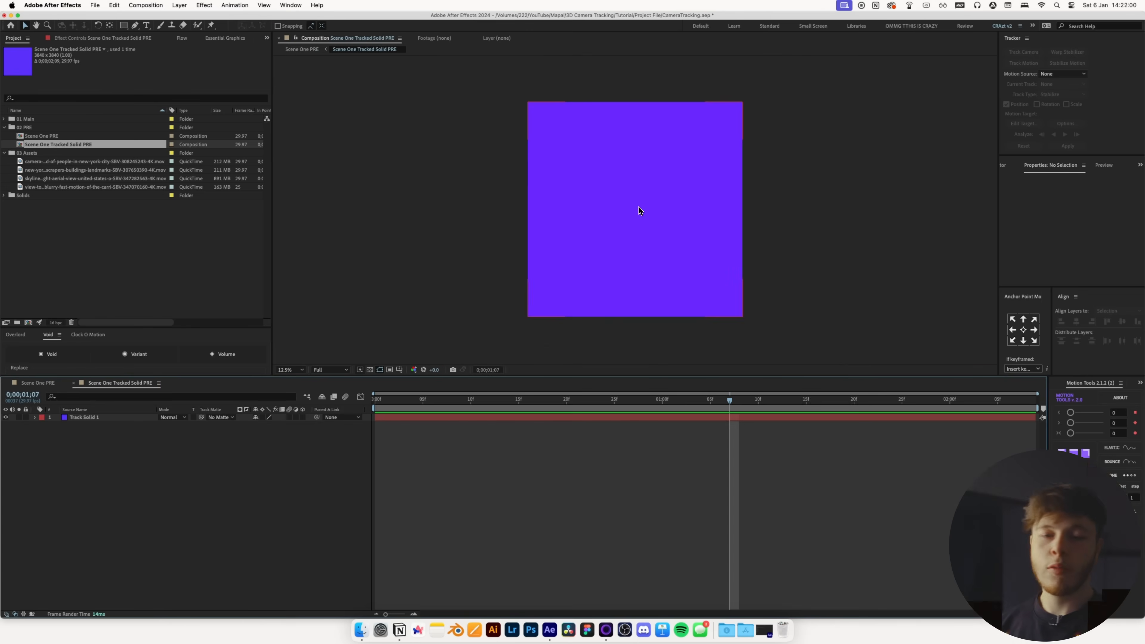
pyautogui.press('super+k')
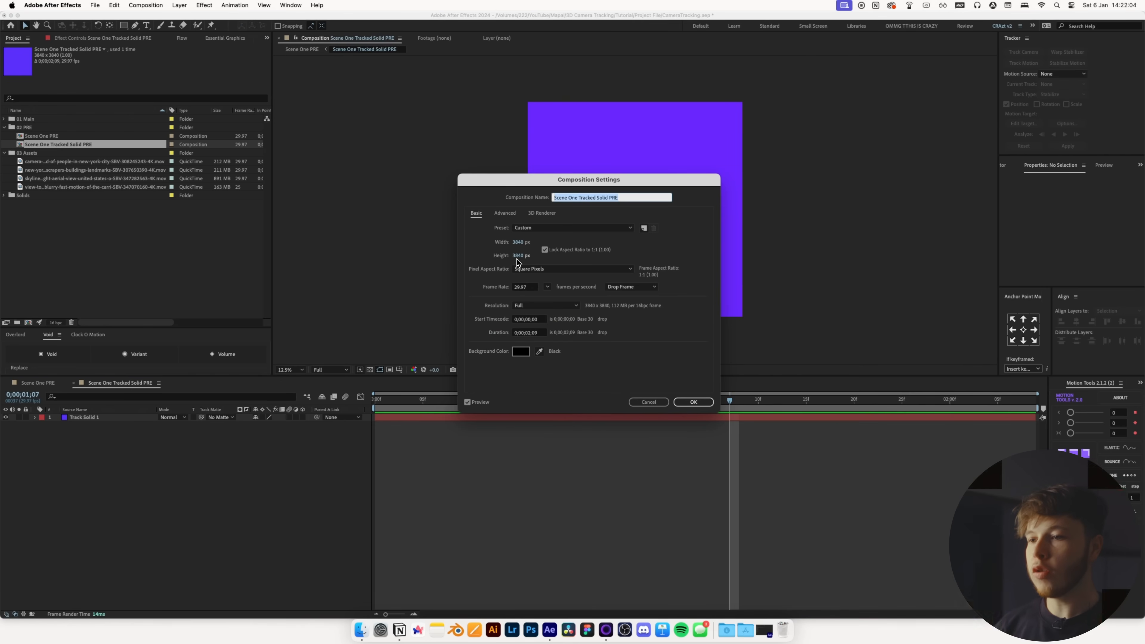
pyautogui.click(693, 402)
pyautogui.press('super+k')
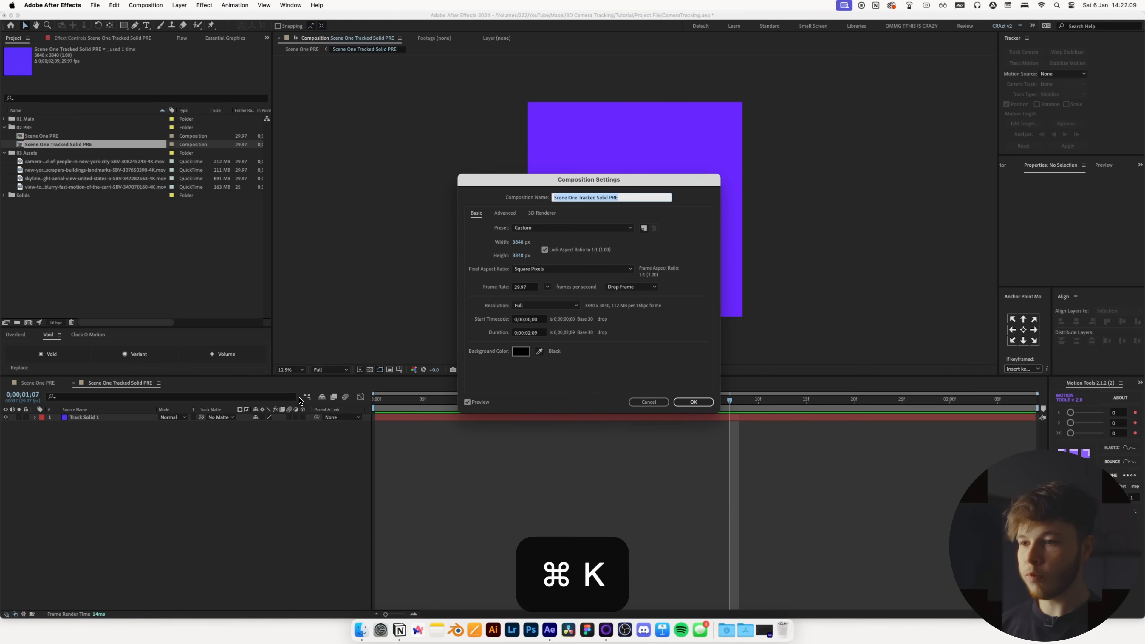
pyautogui.click(695, 402)
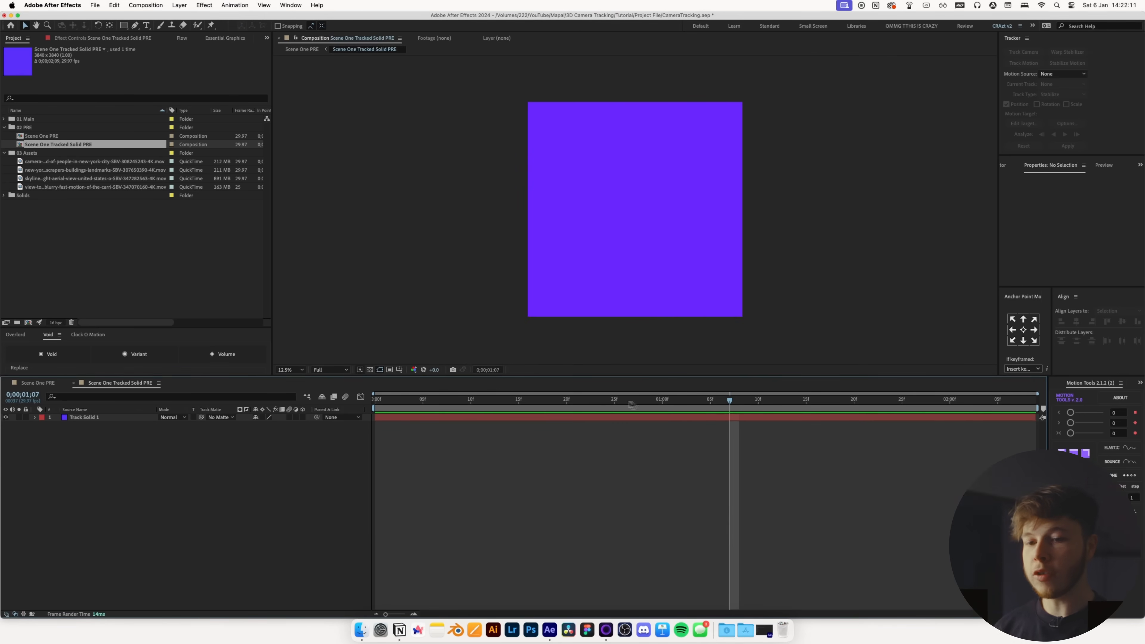
# Step: Hide the Track Solid 1 layer and add a text layer reading "SUBSCRIBE"
pyautogui.click(6, 418)
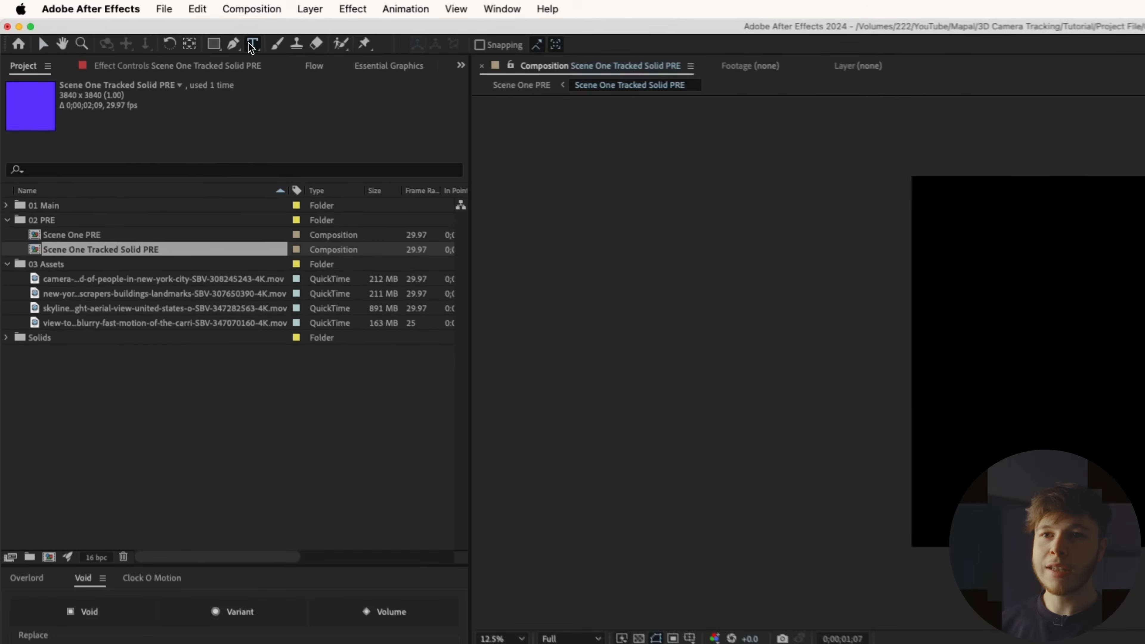
pyautogui.click(146, 26)
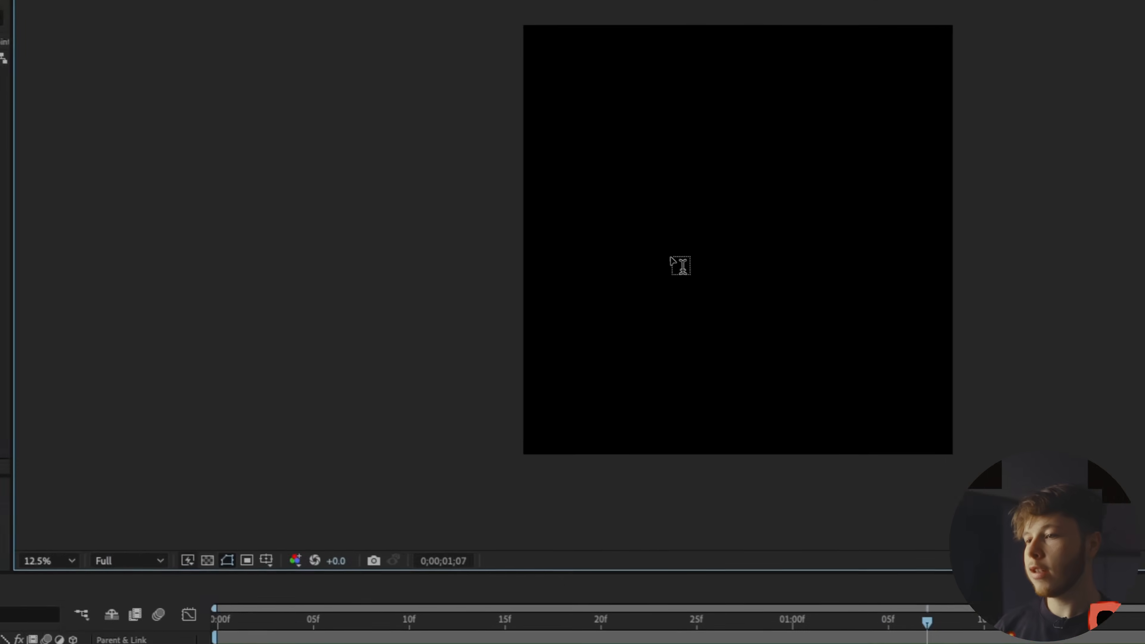
pyautogui.click(1076, 395)
pyautogui.write('SUBSC')
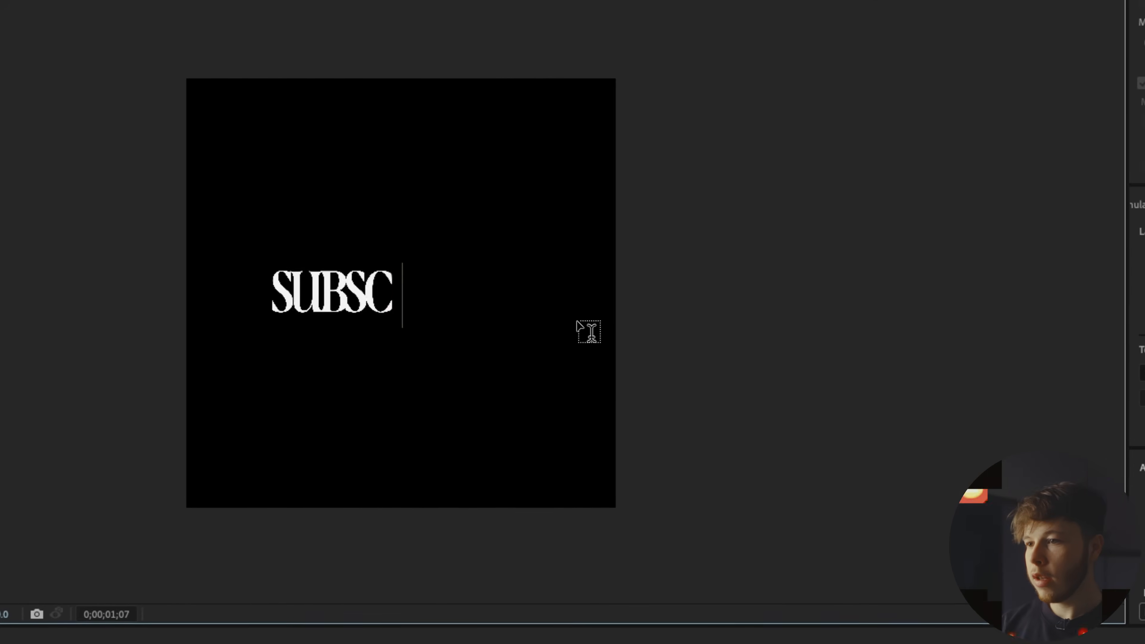
pyautogui.write('RIVBE')
pyautogui.press('BackSpace')
pyautogui.press('BackSpace')
pyautogui.press('BackSpace')
pyautogui.write('BE')
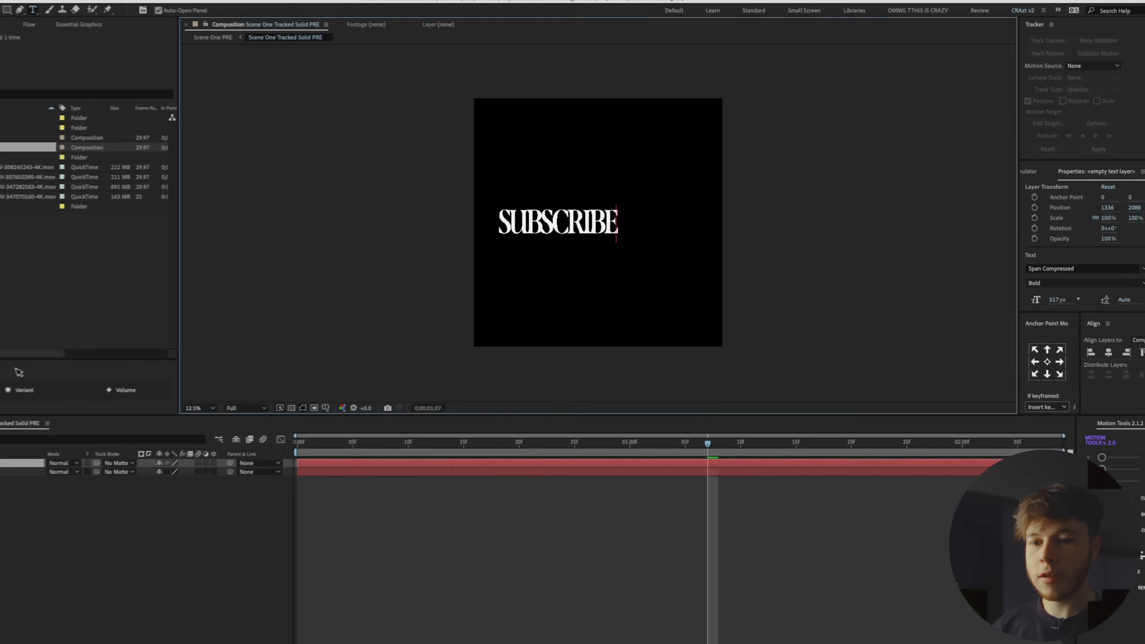
# Step: Center the SUBSCRIBE text layer within the composition
pyautogui.click(22, 463)
pyautogui.press('capslock')
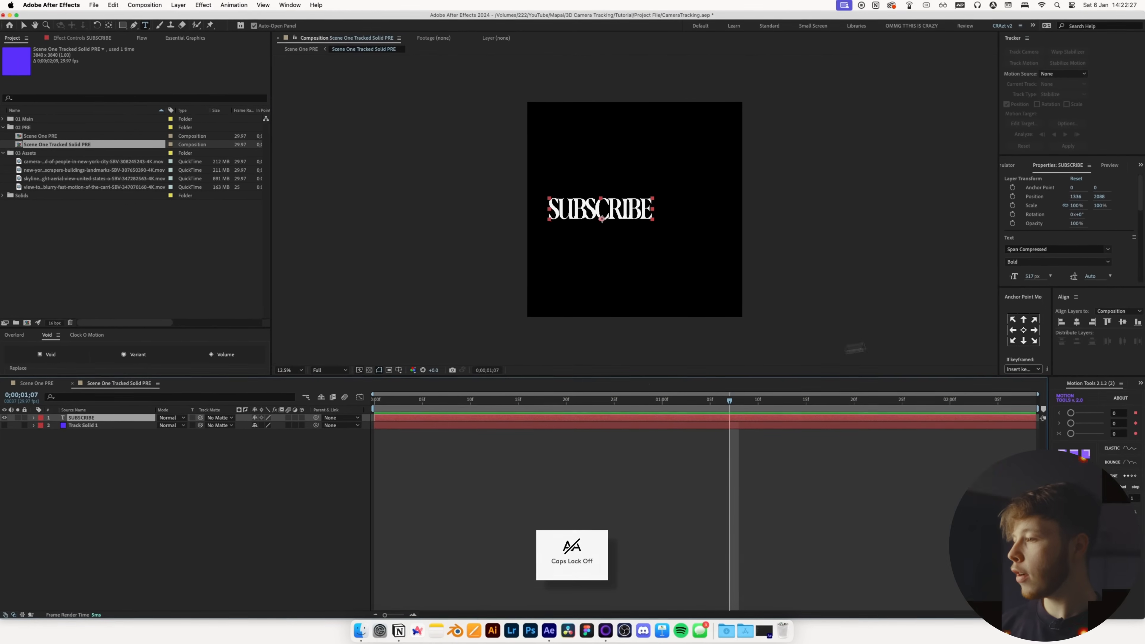
pyautogui.click(1078, 321)
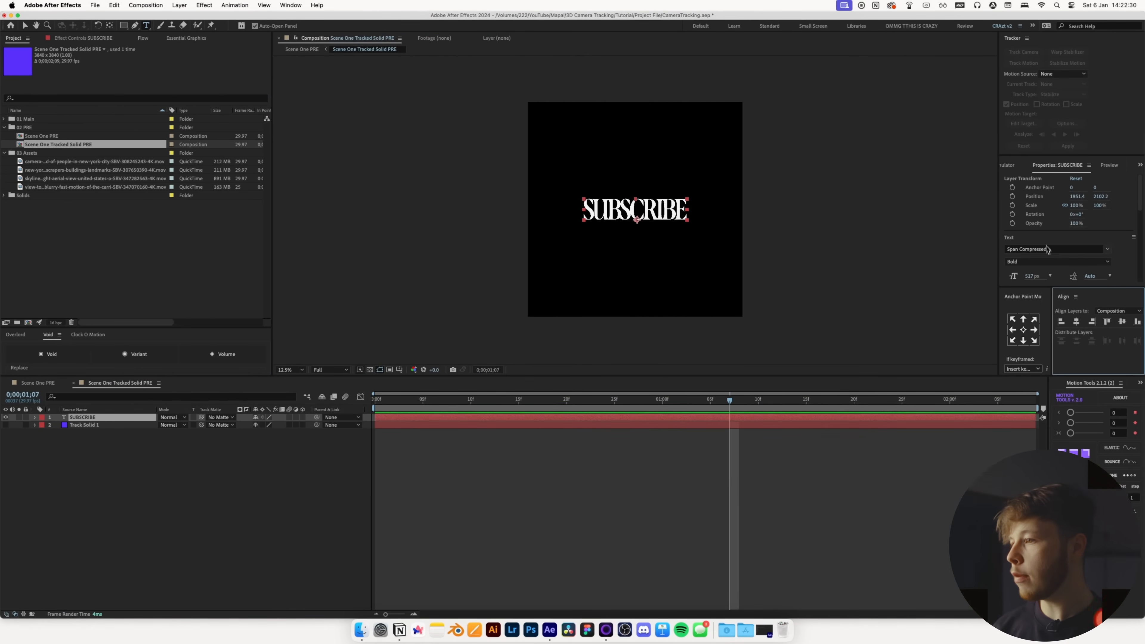
# Step: Enlarge the SUBSCRIBE text to a font size of 890 px and re-center it horizontally and vertically in the composition
pyautogui.scroll(-1, 1033, 259)
pyautogui.moveTo(1029, 273); pyautogui.dragTo(1102, 269)
pyautogui.moveTo(1032, 273); pyautogui.dragTo(1056, 276)
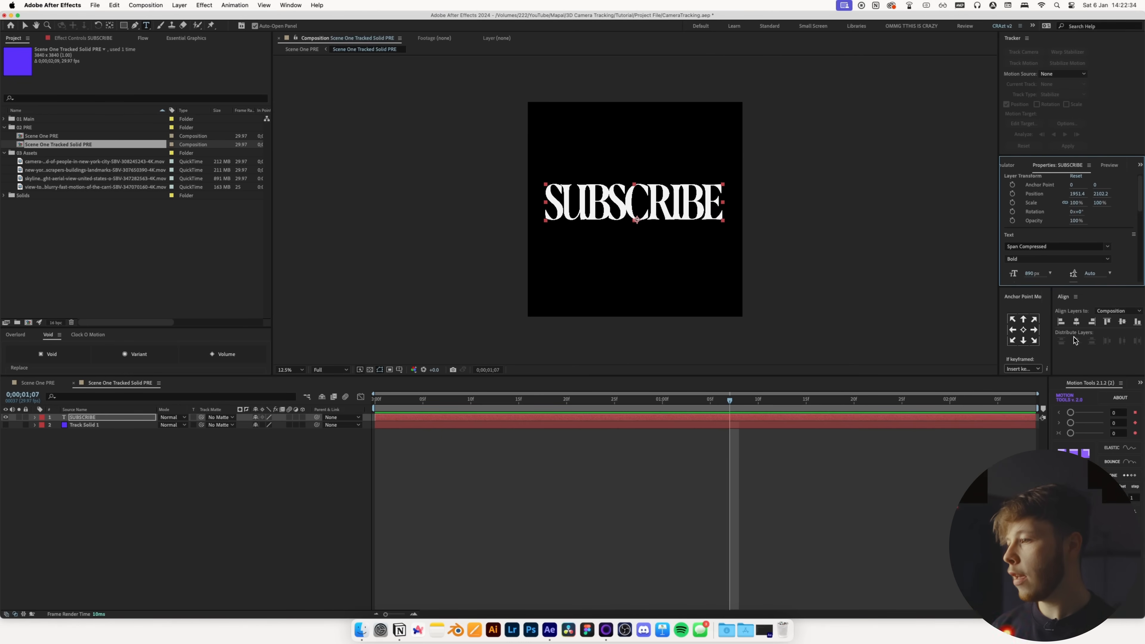
pyautogui.click(1077, 321)
pyautogui.click(1123, 322)
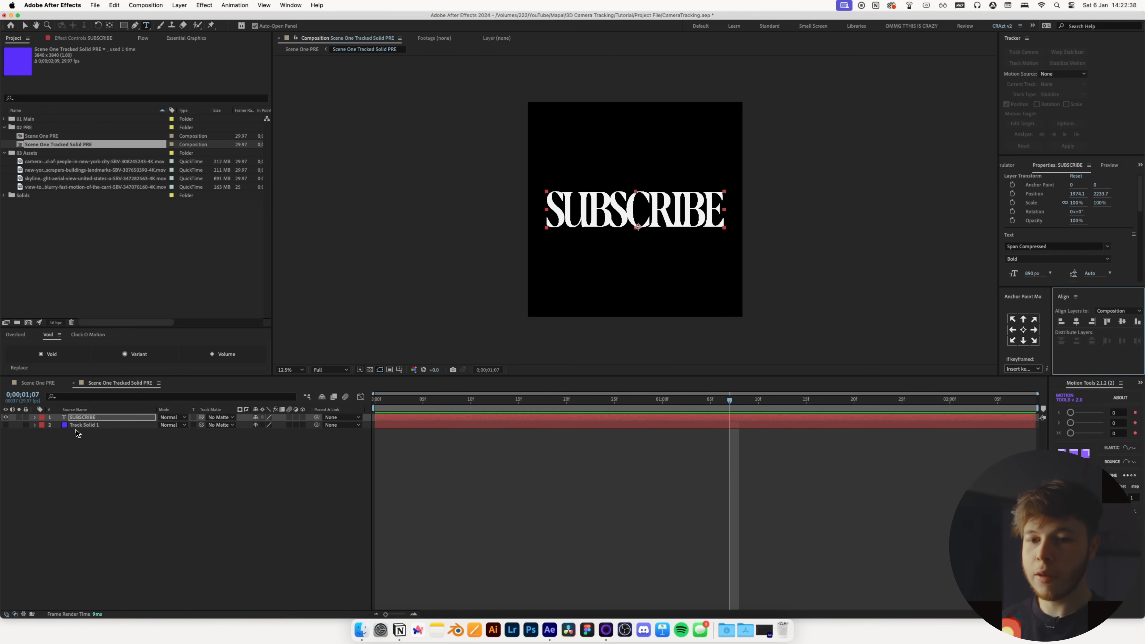
# Step: In the Scene One PRE composition at 0;00;11;18, scale the Scene One Tracked Solid PRE layer up to 1553.7%
pyautogui.click(38, 383)
pyautogui.moveTo(664, 401); pyautogui.dragTo(854, 400)
pyautogui.press('s')
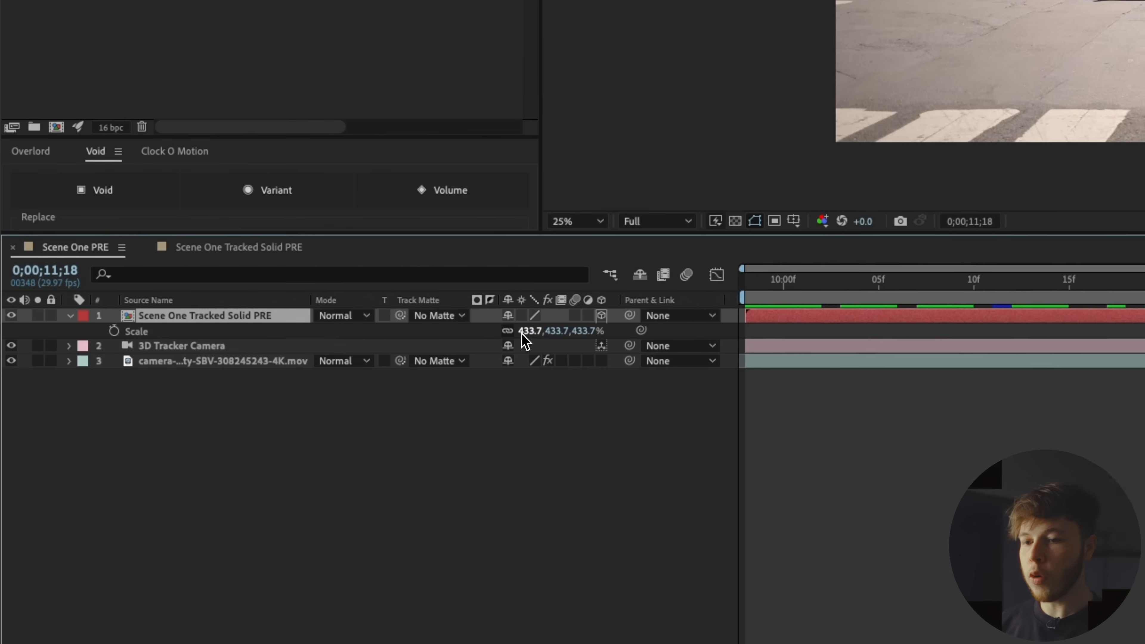
pyautogui.moveTo(523, 336); pyautogui.dragTo(1070, 312)
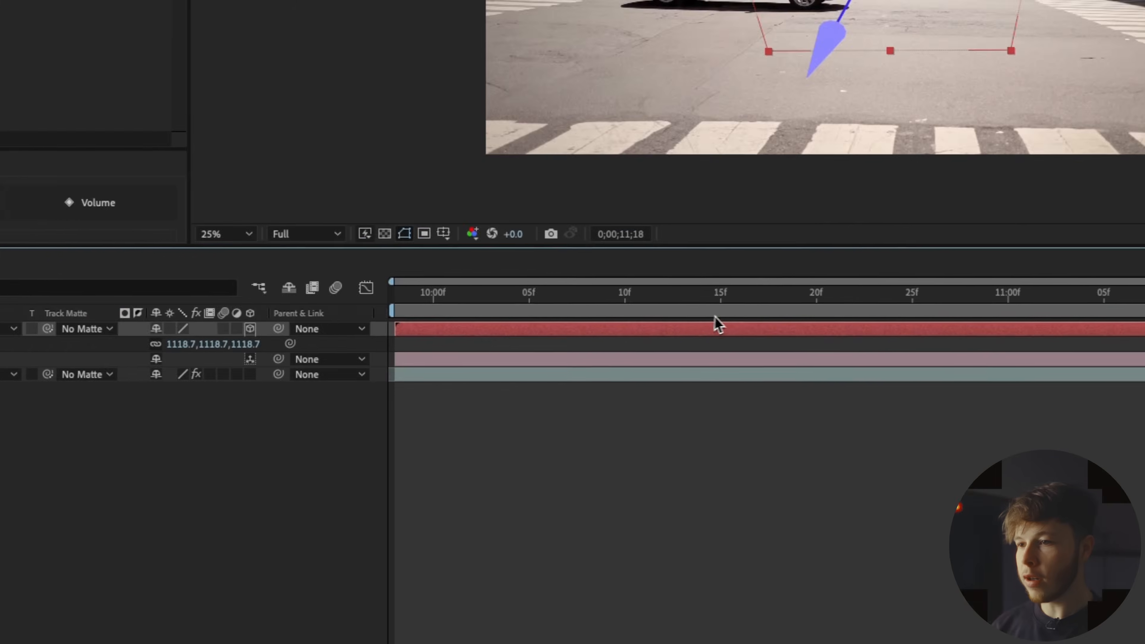
pyautogui.moveTo(716, 317); pyautogui.dragTo(1055, 305)
pyautogui.moveTo(706, 405); pyautogui.dragTo(731, 405)
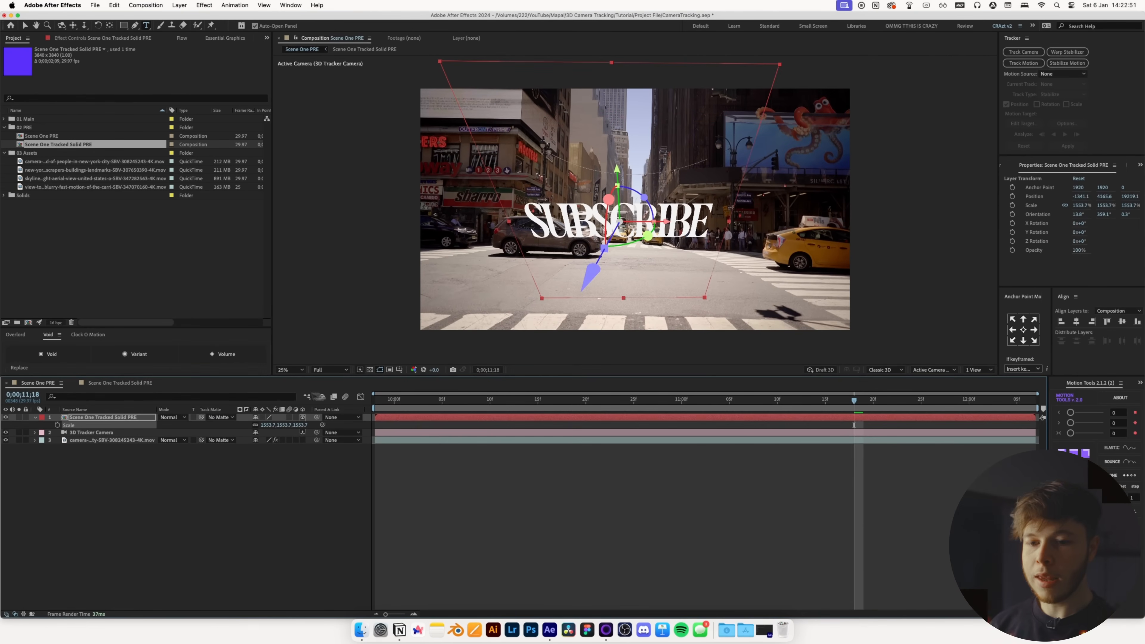
# Step: Set the X Rotation of the Scene One Tracked Solid PRE layer to -14°
pyautogui.press('r')
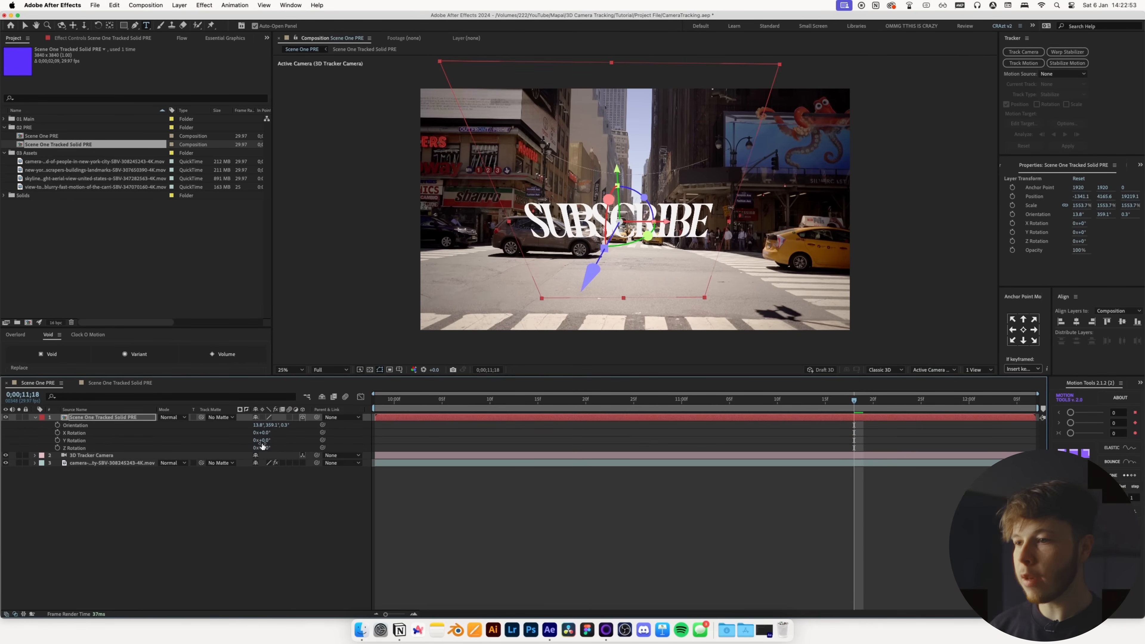
pyautogui.moveTo(262, 441)
pyautogui.mouseDown()
pyautogui.moveTo(253, 447)
pyautogui.moveTo(269, 438)
pyautogui.mouseUp()
pyautogui.press('super+z')
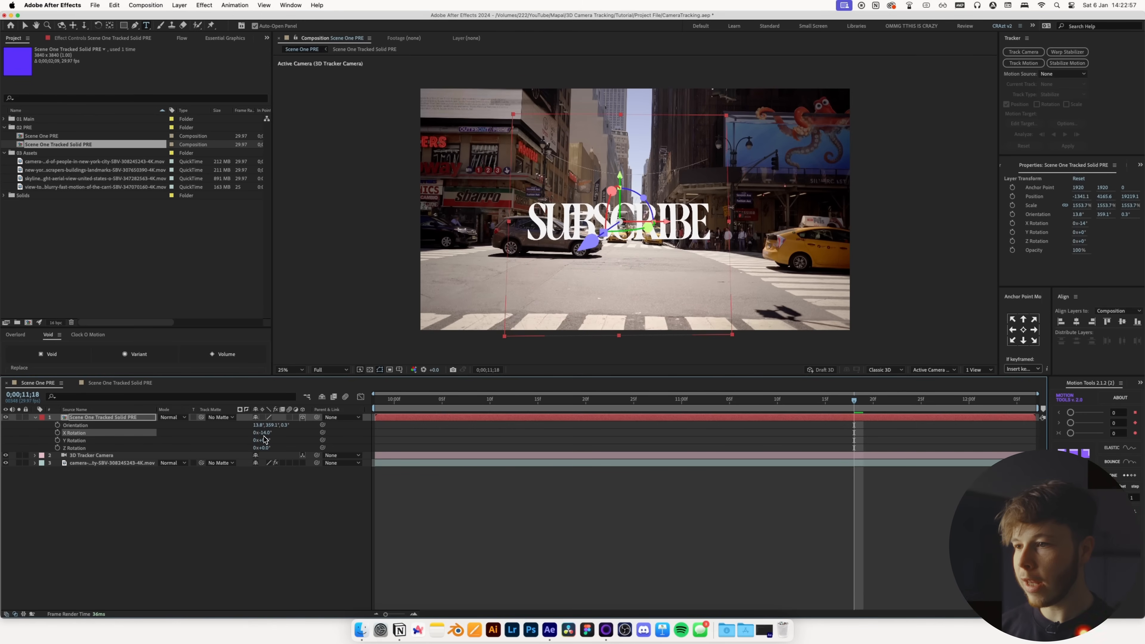
# Step: Play the Scene One PRE composition from 0;00;10;10 and scrub through it to check how the text tracks with the street
pyautogui.click(490, 398)
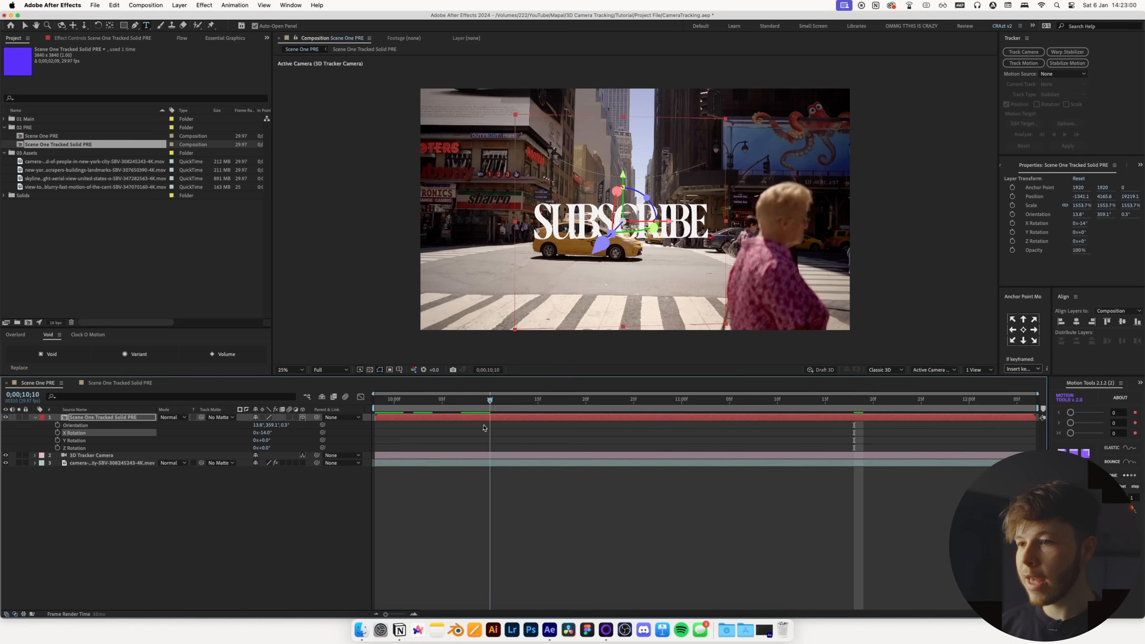
pyautogui.press('space')
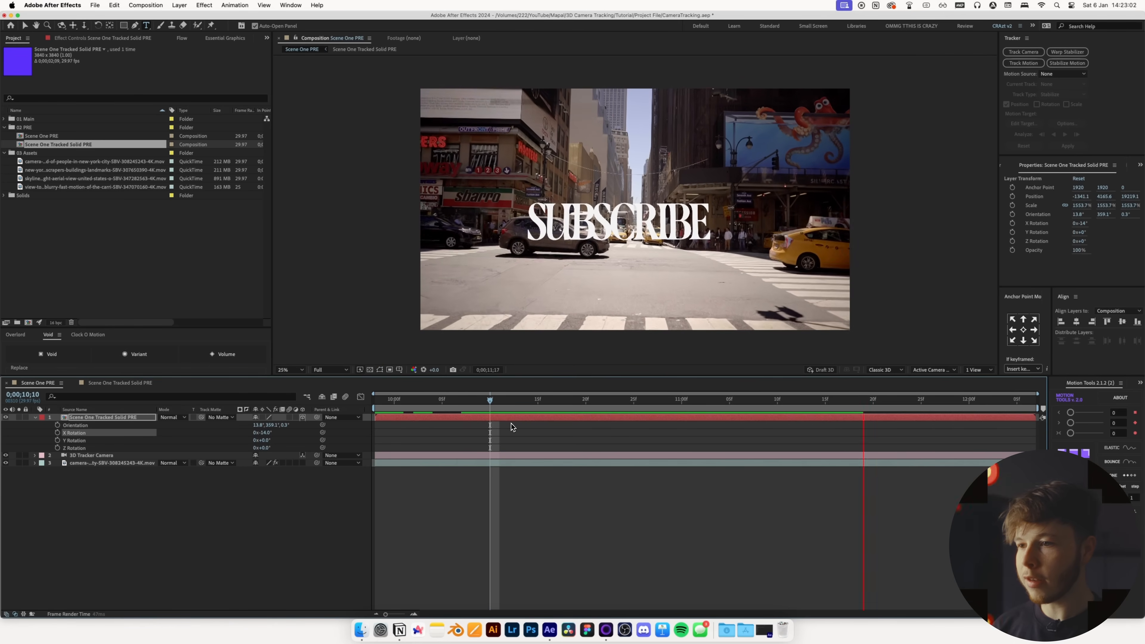
pyautogui.press('space')
pyautogui.moveTo(481, 399); pyautogui.dragTo(801, 387)
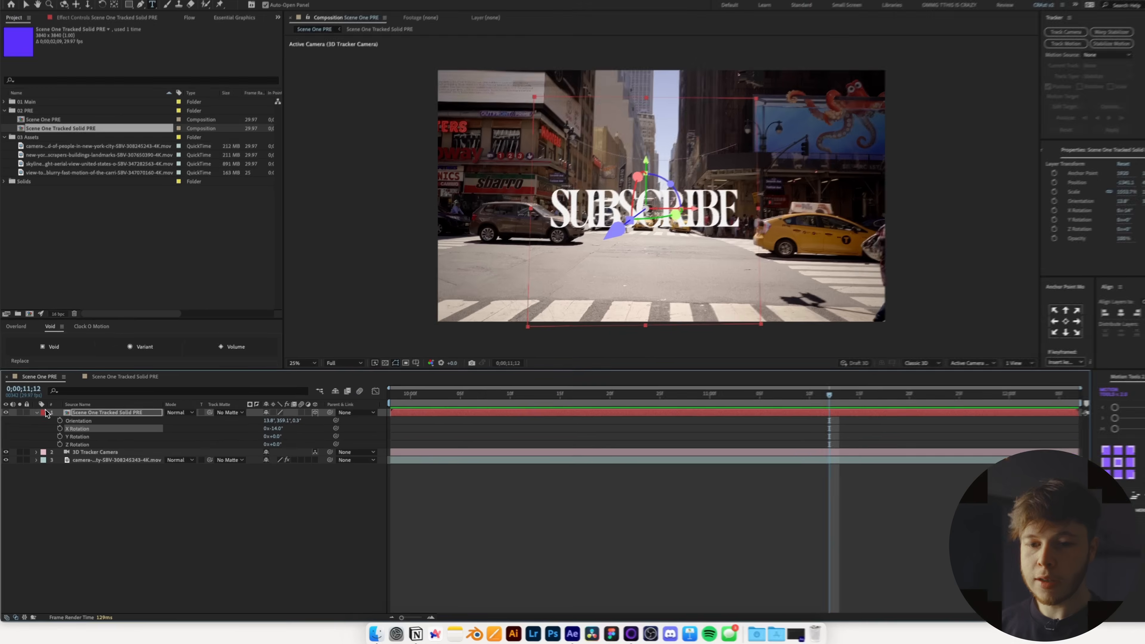
# Step: Duplicate the street footage layer and place the copy above the Scene One Tracked Solid PRE layer
pyautogui.click(35, 418)
pyautogui.click(160, 337)
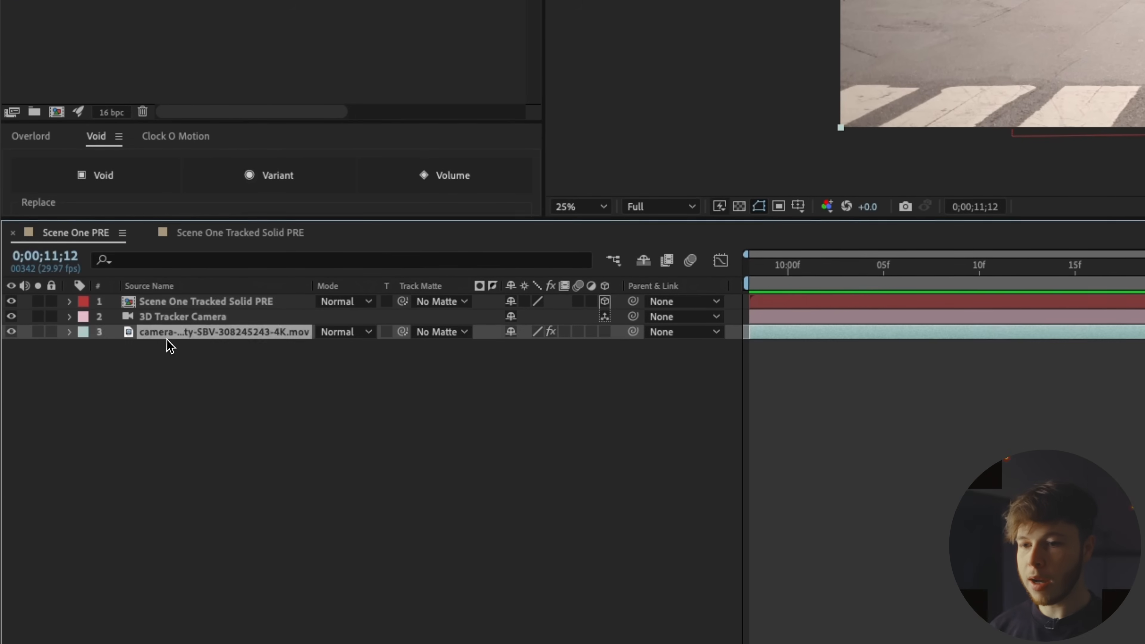
pyautogui.press('super+d')
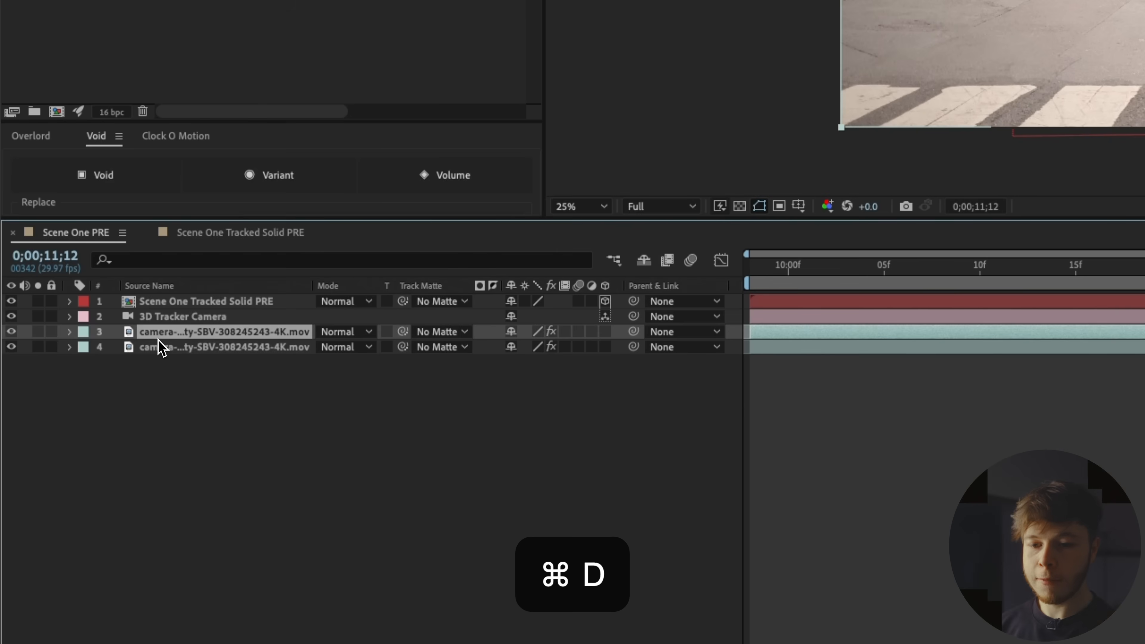
pyautogui.moveTo(158, 339); pyautogui.dragTo(184, 298)
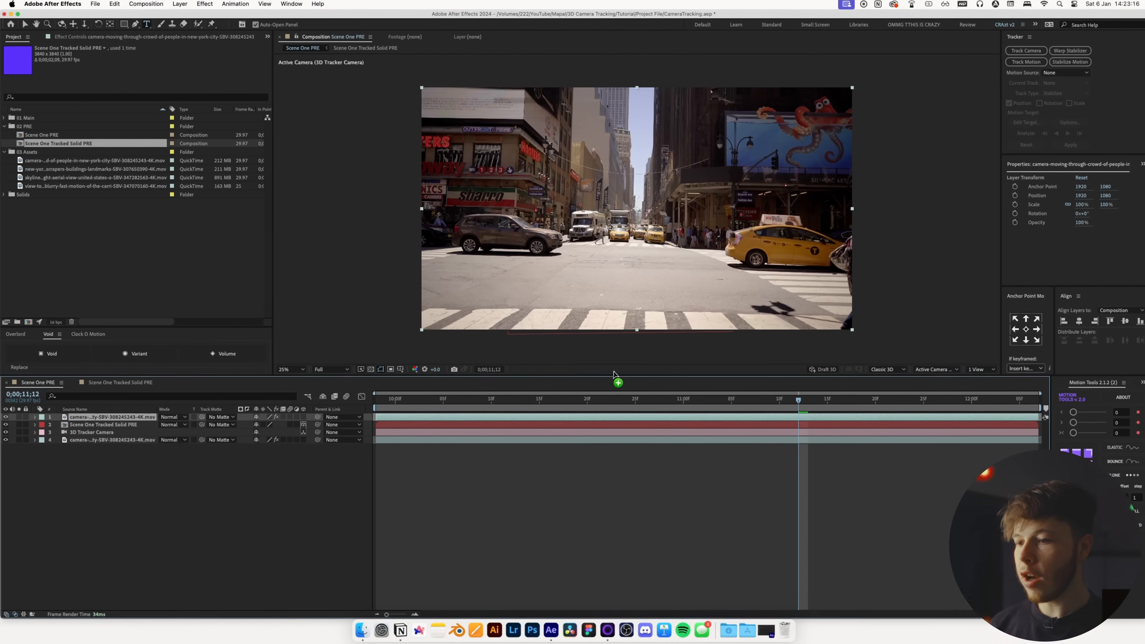
# Step: Open the top footage copy in its Layer view with the Roto Brush tool active, at frame 0;00;10;14
pyautogui.moveTo(636, 396); pyautogui.dragTo(530, 402)
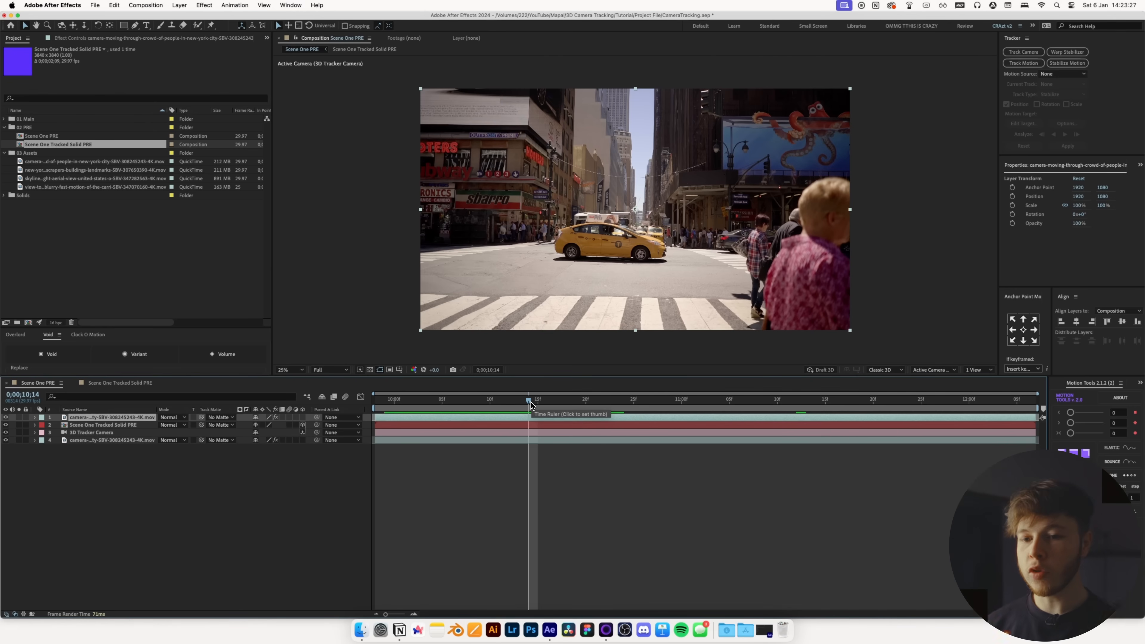
pyautogui.doubleClick(96, 418)
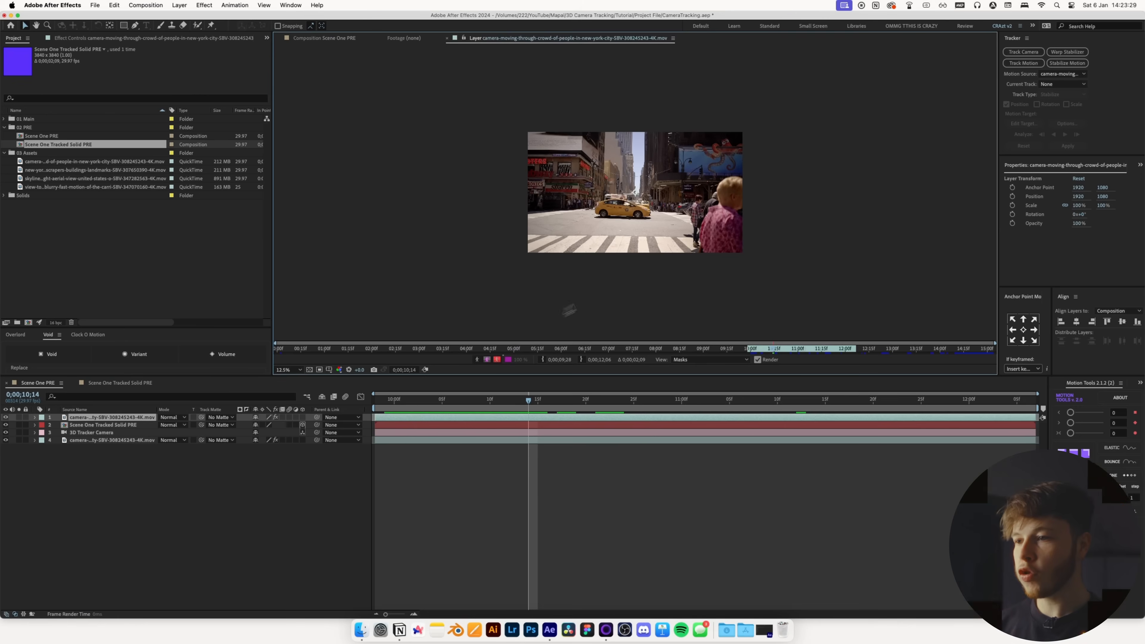
pyautogui.scroll(1, 570, 311)
pyautogui.moveTo(528, 400); pyautogui.dragTo(375, 400)
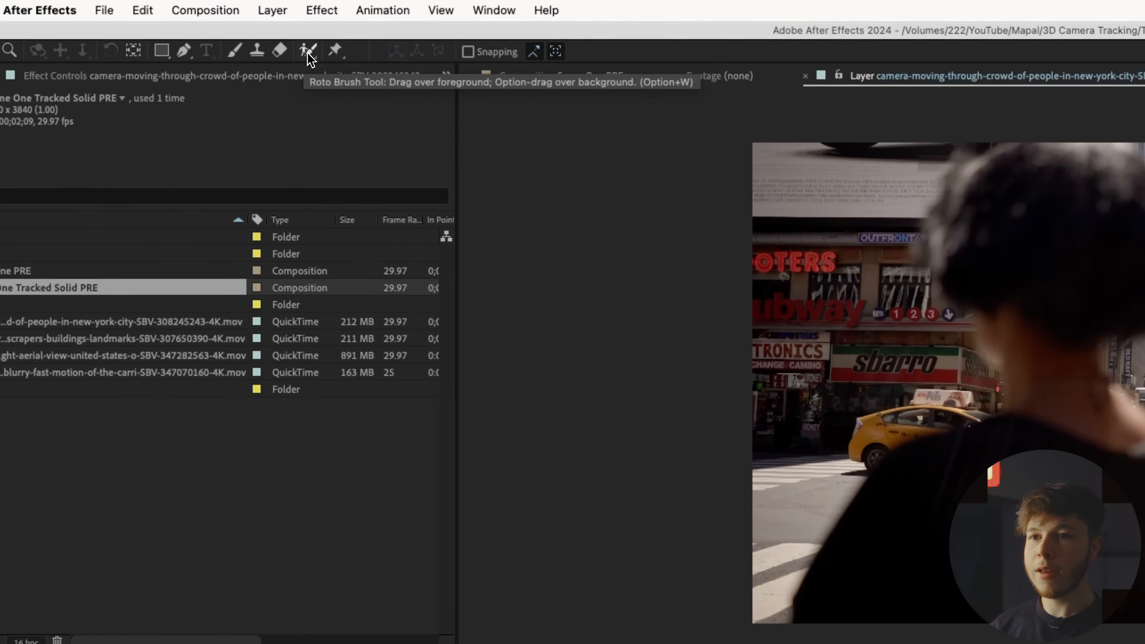
pyautogui.click(197, 26)
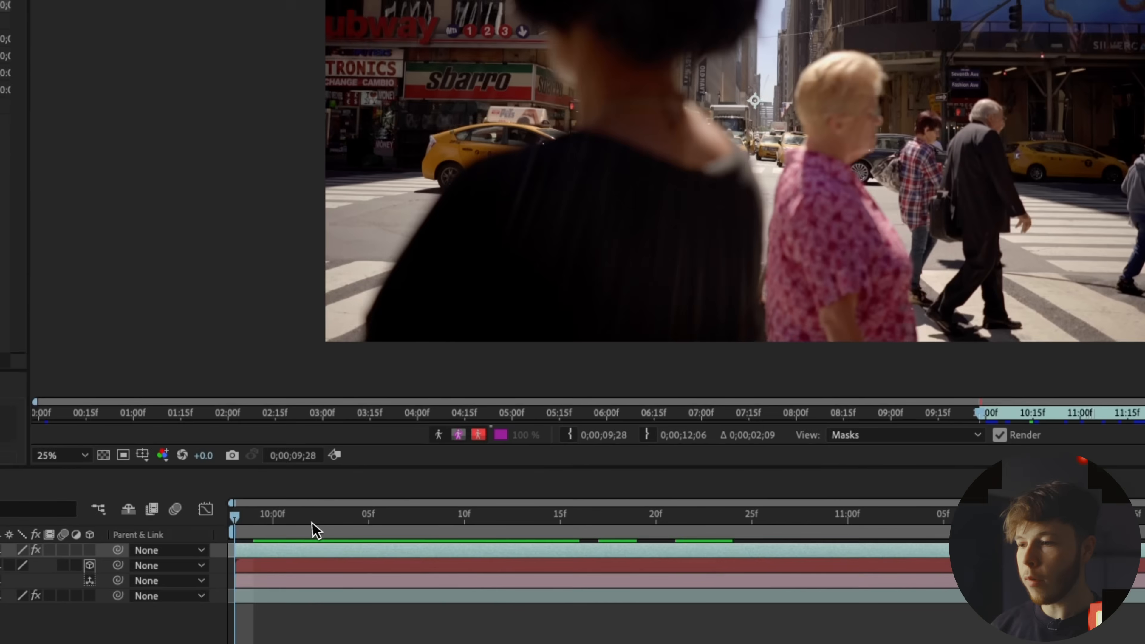
pyautogui.moveTo(312, 518); pyautogui.dragTo(429, 534)
pyautogui.press('space')
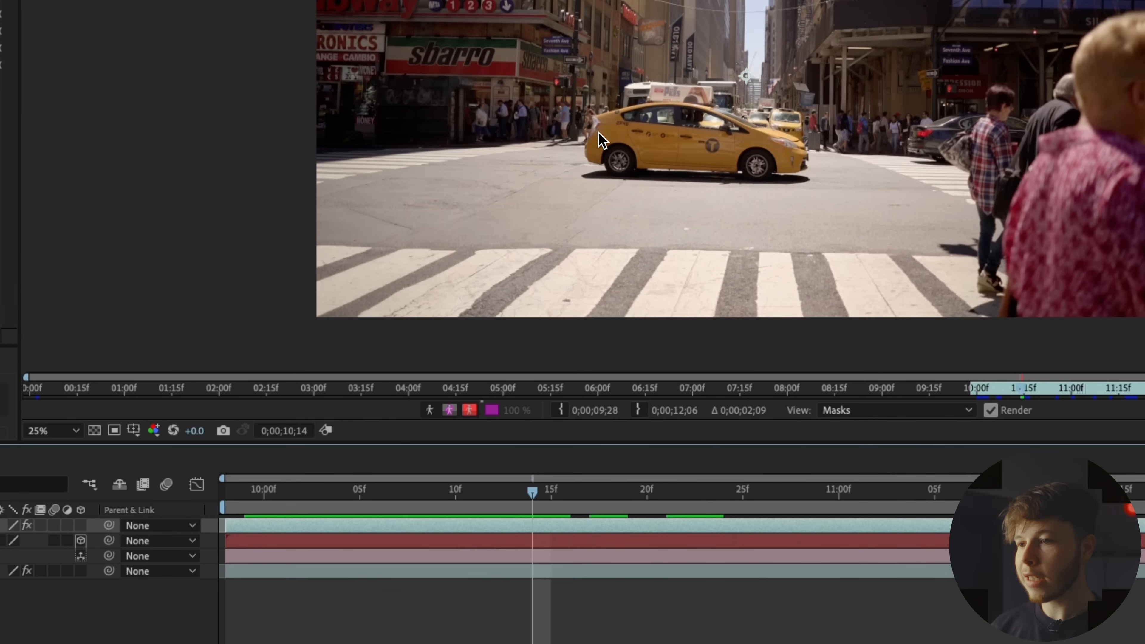
# Step: Paint Roto Brush foreground strokes over the yellow taxi at 0;00;10;14, including its body, roofline, windshield and hood
pyautogui.moveTo(611, 127)
pyautogui.mouseDown()
pyautogui.moveTo(776, 147)
pyautogui.moveTo(722, 119)
pyautogui.mouseUp()
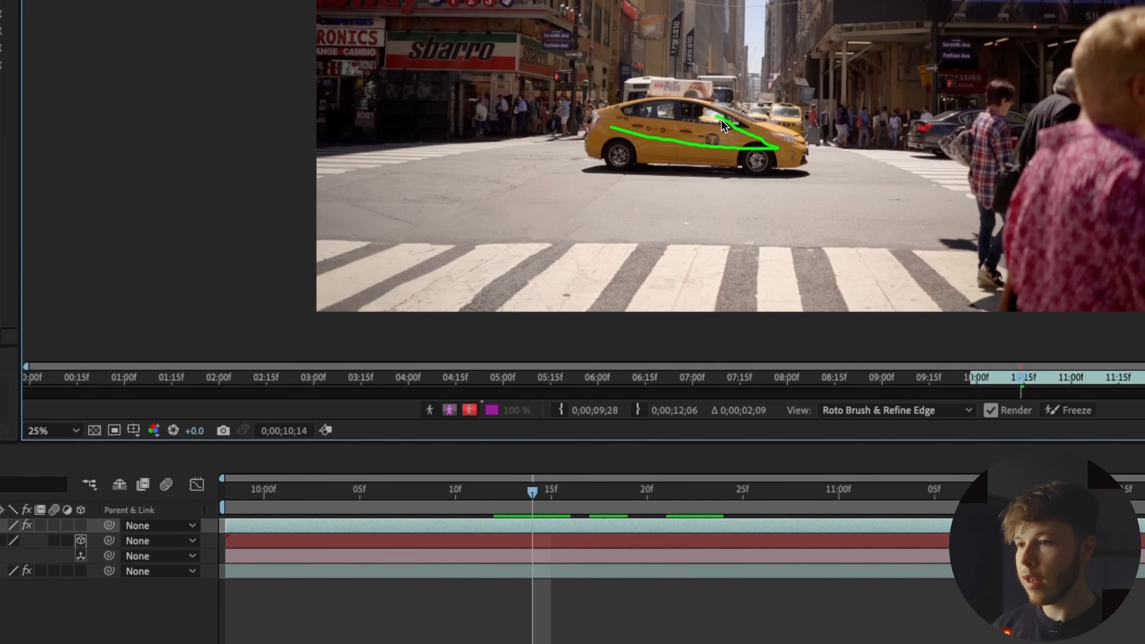
pyautogui.moveTo(769, 159); pyautogui.dragTo(769, 161)
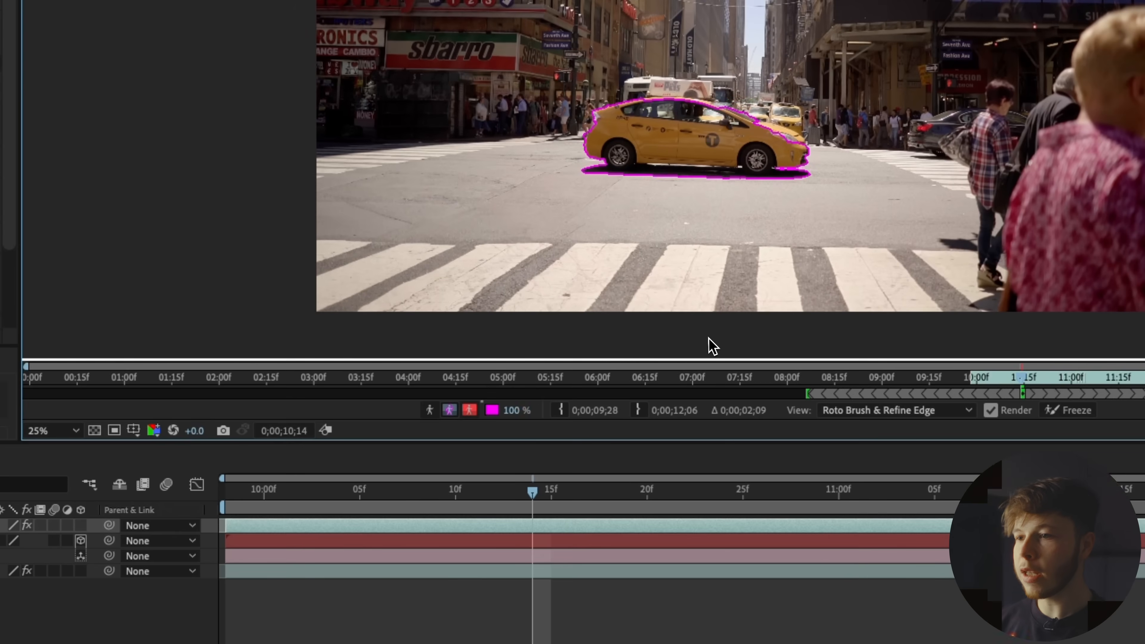
pyautogui.scroll(1, 665, 188)
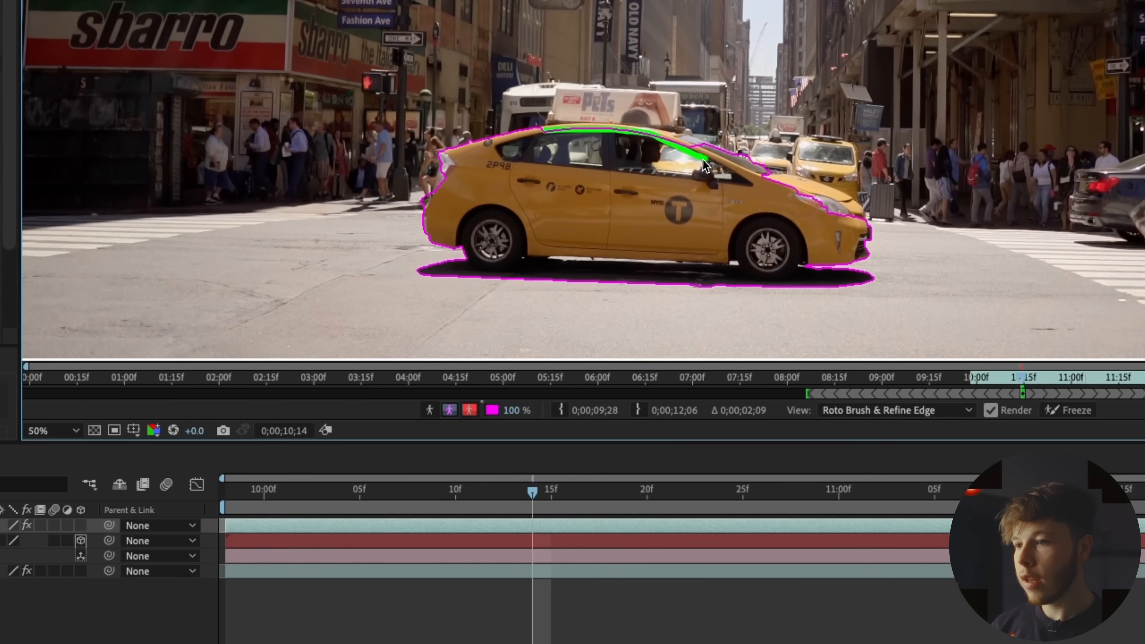
pyautogui.moveTo(789, 200); pyautogui.dragTo(789, 201)
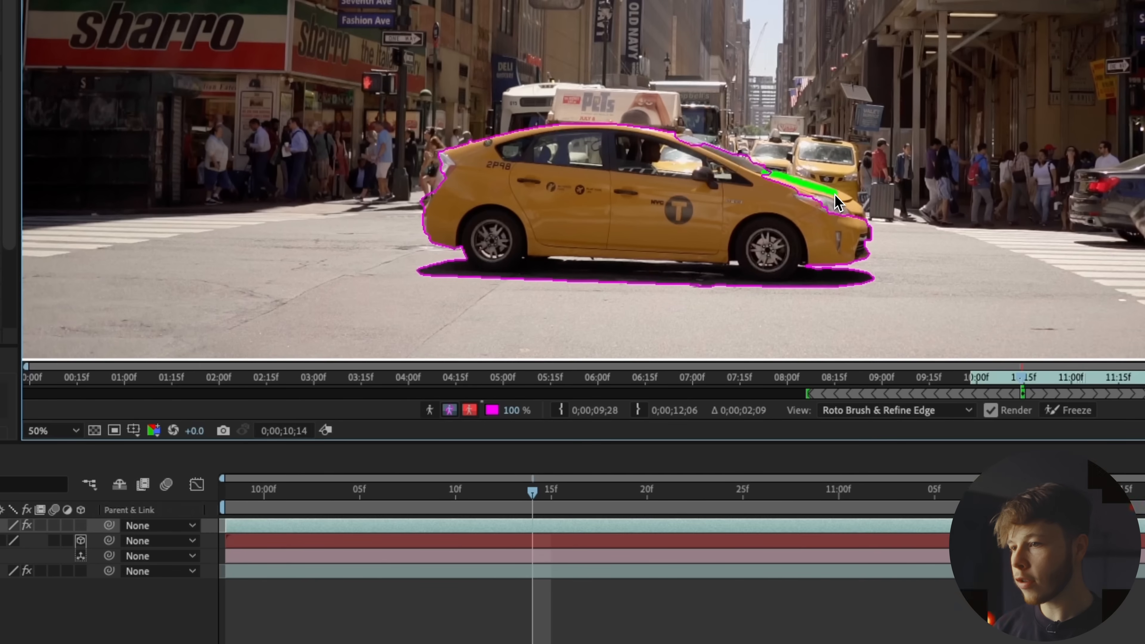
pyautogui.moveTo(849, 223); pyautogui.dragTo(849, 224)
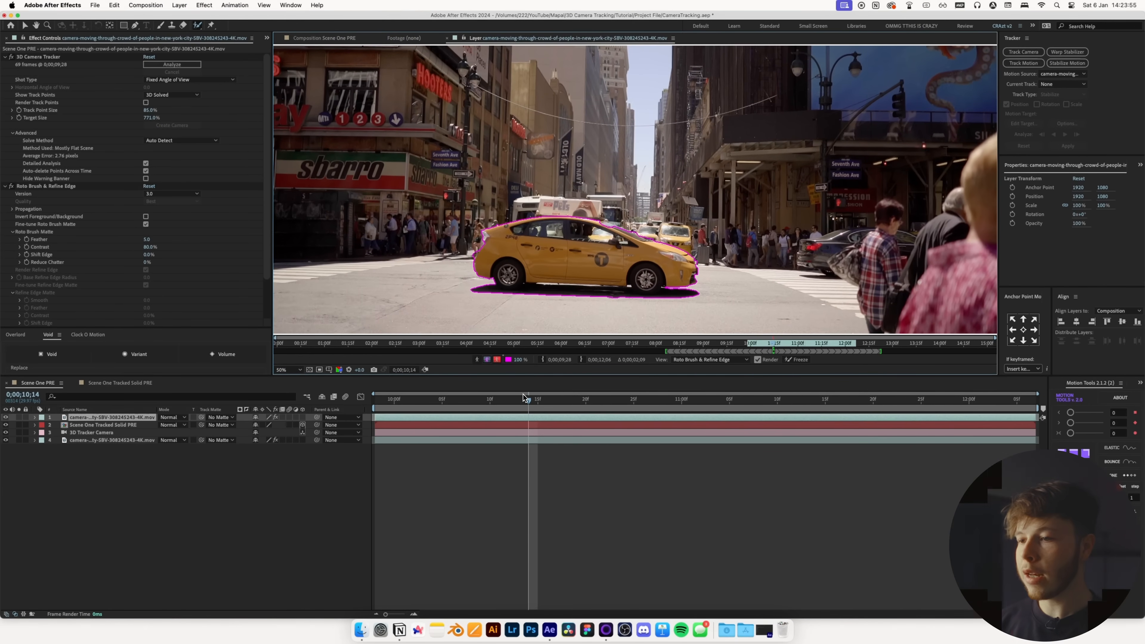
# Step: Propagate the taxi's roto selection backward frame by frame to 0;00;10;10, checking its outline
pyautogui.press('super+Left')
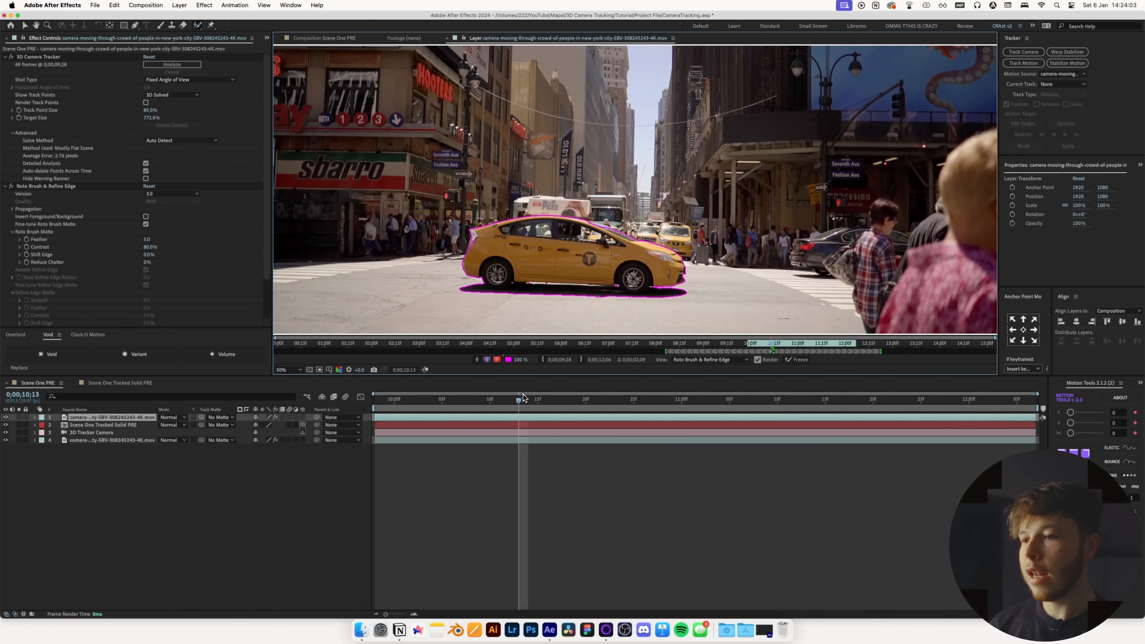
pyautogui.press('super+Left')
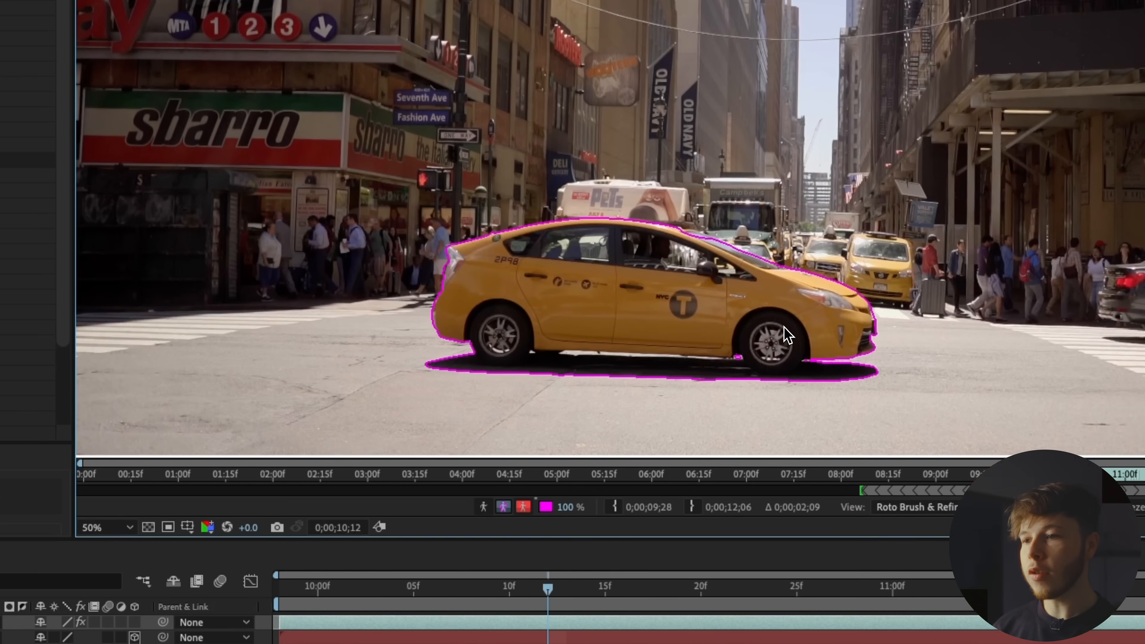
pyautogui.press('super+Left')
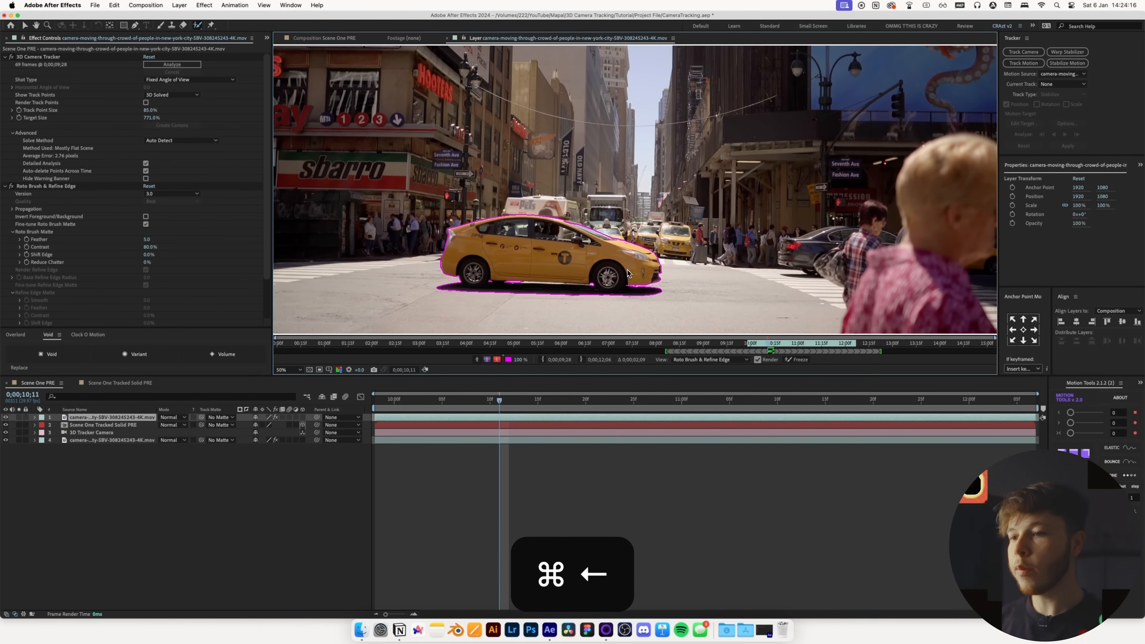
pyautogui.press('super+Left')
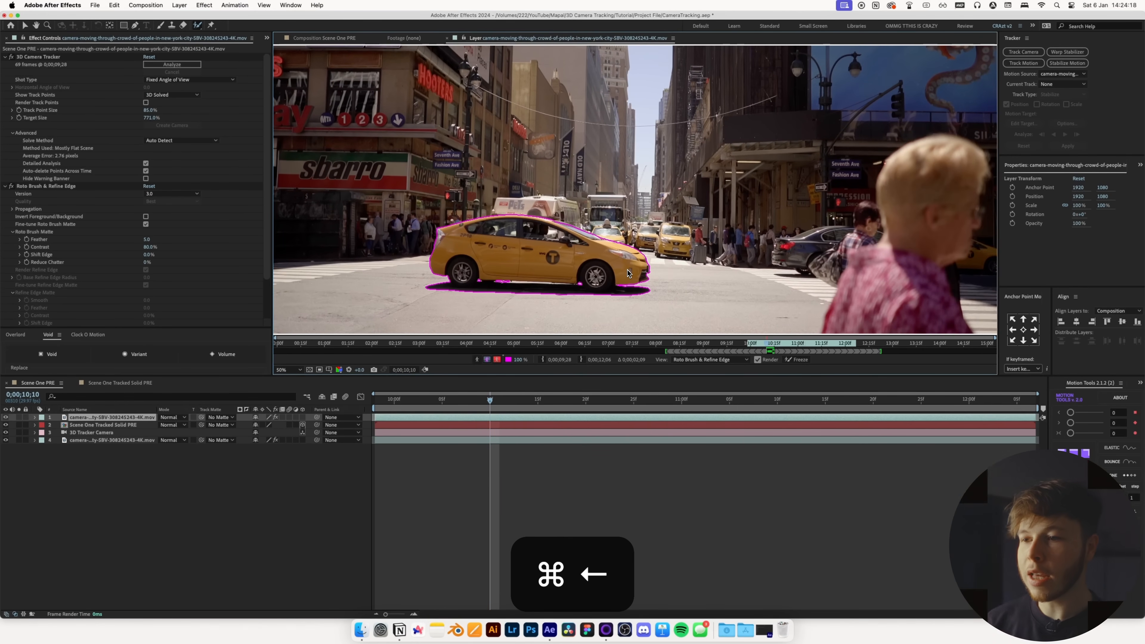
# Step: Add the advertising sign on the taxi's roof to the roto selection at 0;00;10;10
pyautogui.scroll(1, 517, 233)
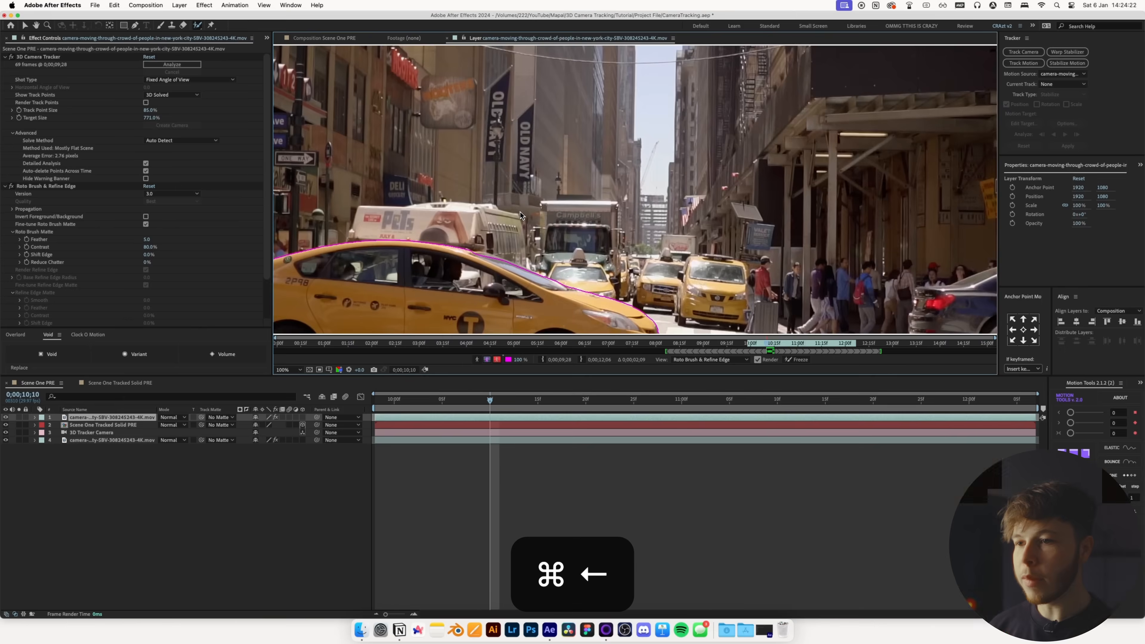
pyautogui.moveTo(417, 253); pyautogui.dragTo(592, 200)
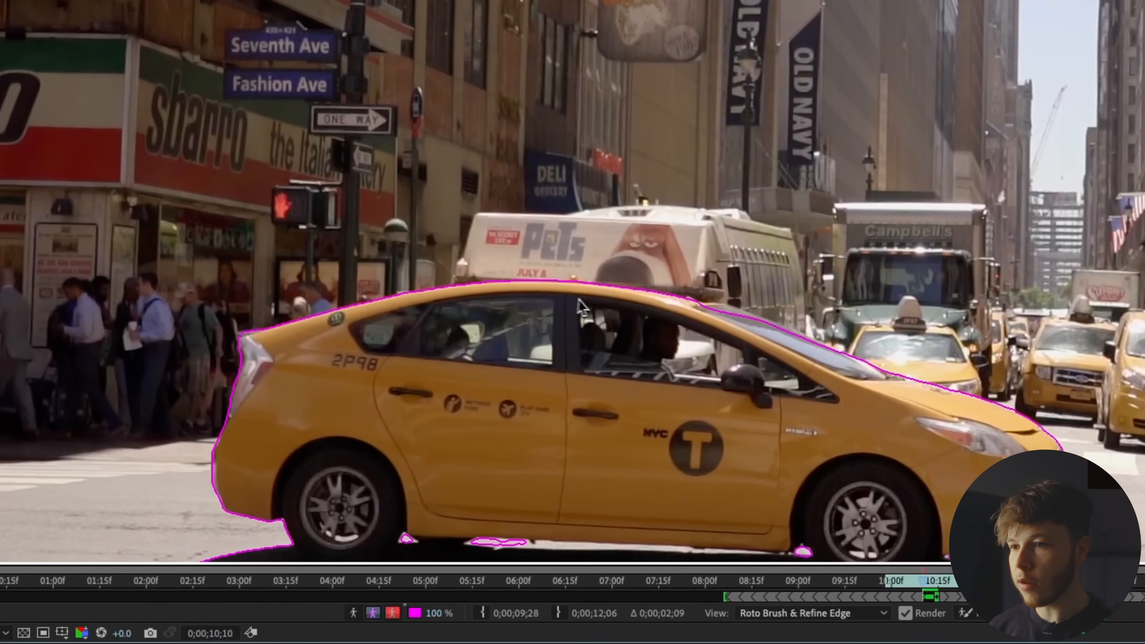
pyautogui.moveTo(494, 293)
pyautogui.mouseDown()
pyautogui.moveTo(479, 232)
pyautogui.moveTo(525, 226)
pyautogui.mouseUp()
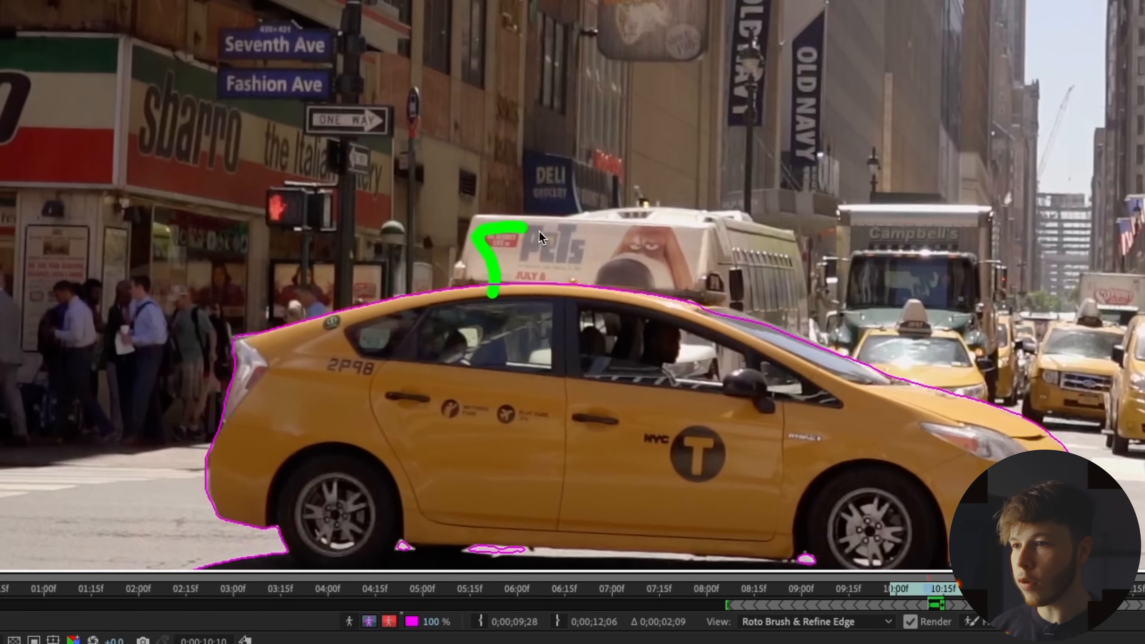
pyautogui.moveTo(679, 260); pyautogui.dragTo(706, 281)
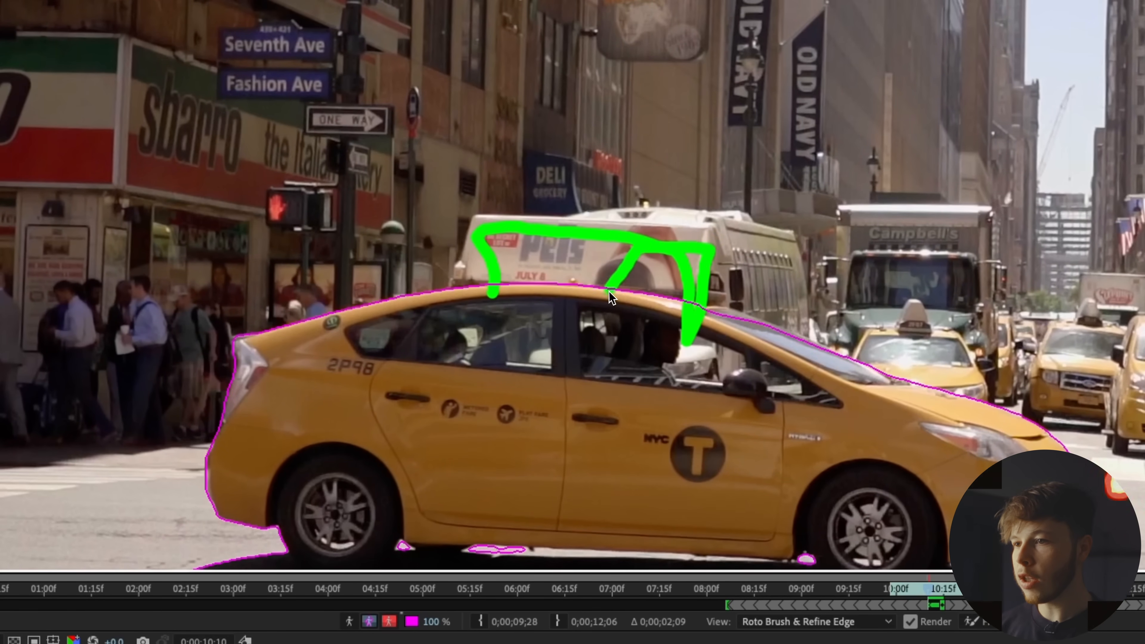
pyautogui.moveTo(610, 298); pyautogui.dragTo(609, 297)
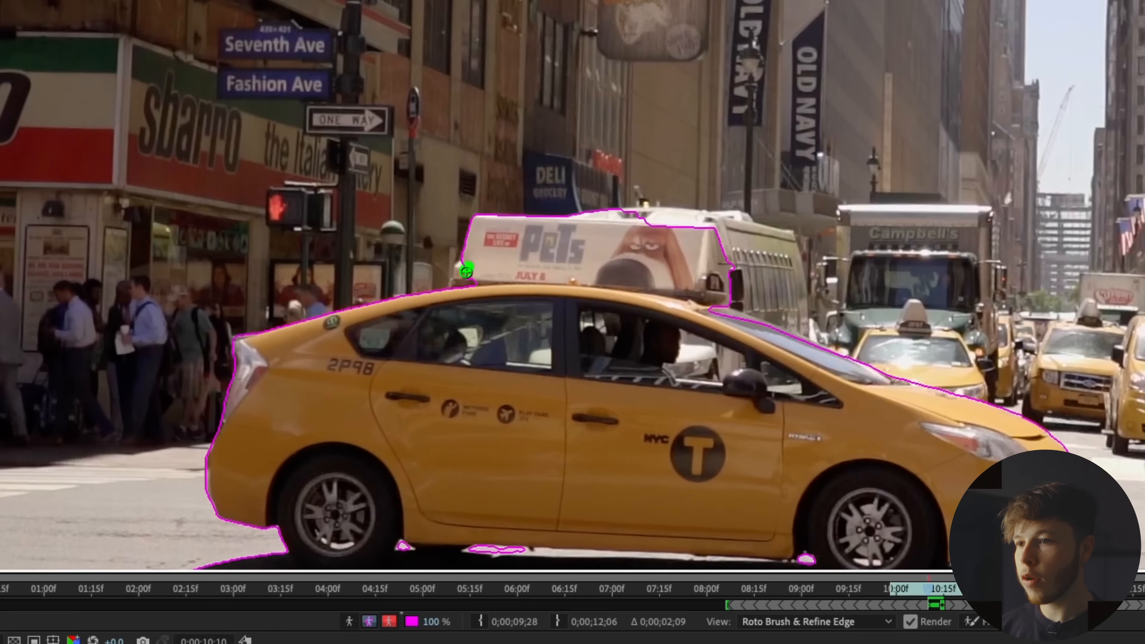
# Step: Propagate the taxi's roto matte forward frame by frame, scrub back through the shot to check it, and save the project
pyautogui.press('super+Right')
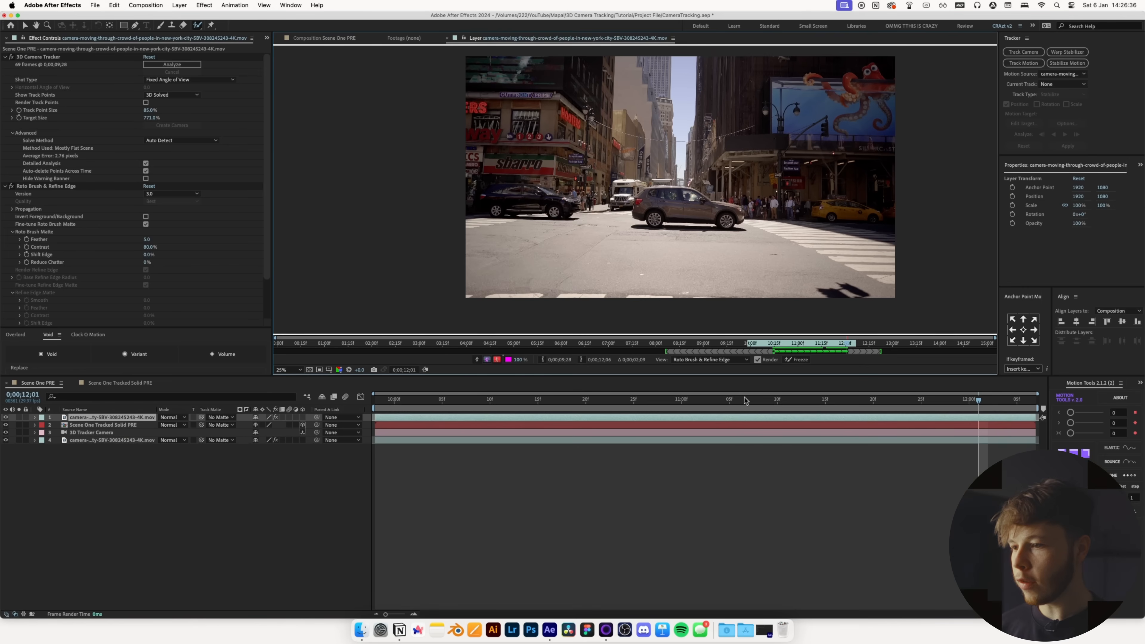
pyautogui.moveTo(745, 400); pyautogui.dragTo(626, 400)
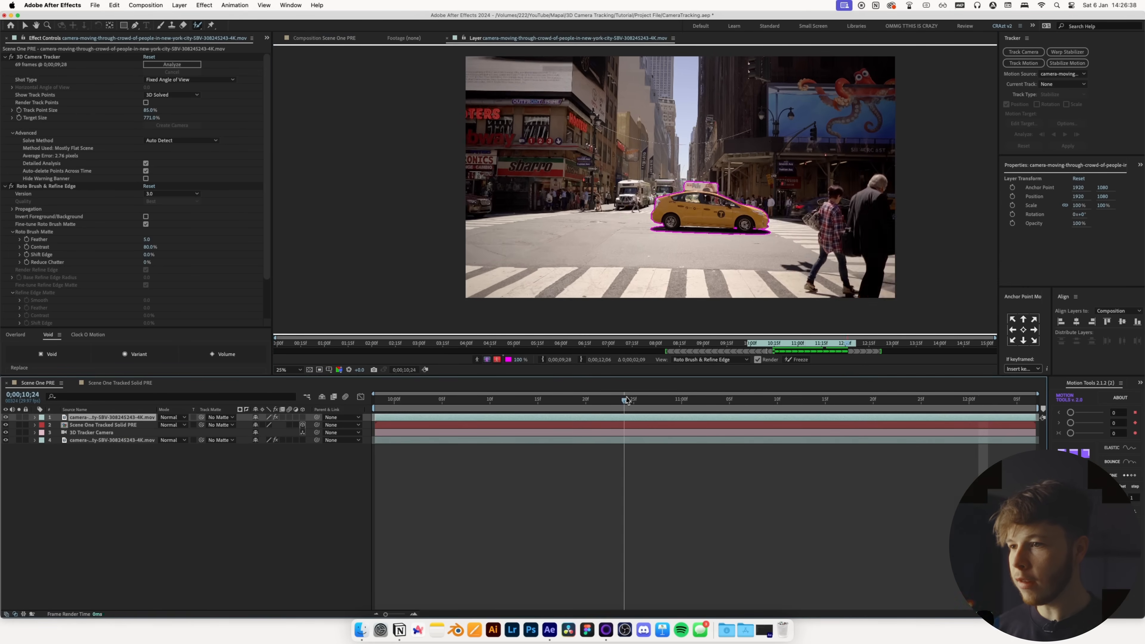
pyautogui.press('super+s')
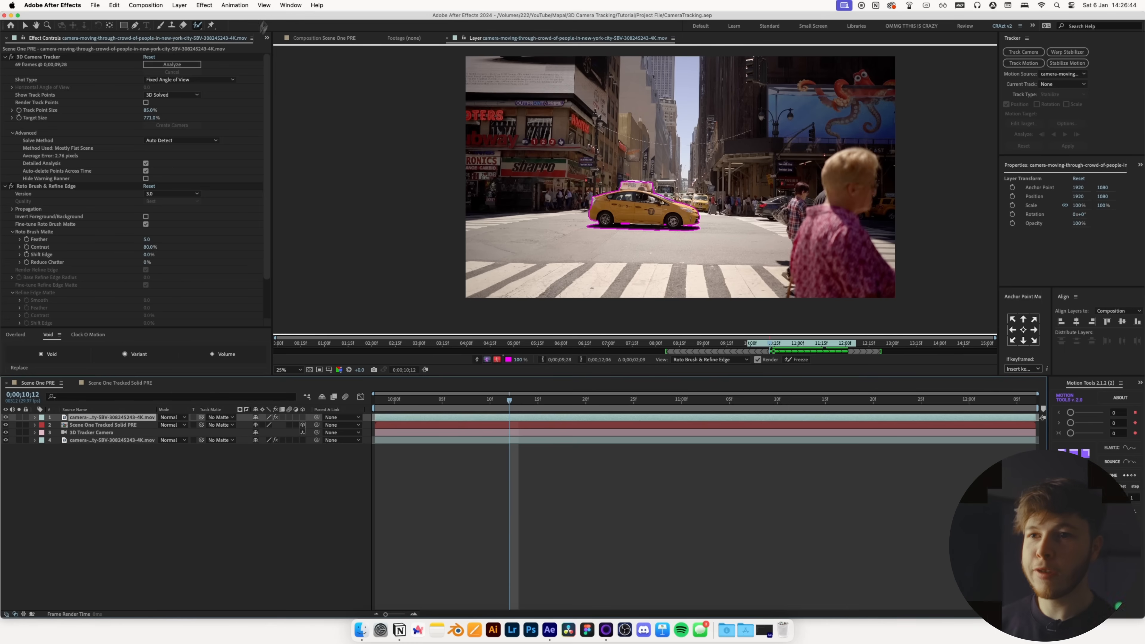
# Step: Return to the Scene One PRE composition and preview the shot to check the taxi passing in front of the SUBSCRIBE text
pyautogui.click(322, 38)
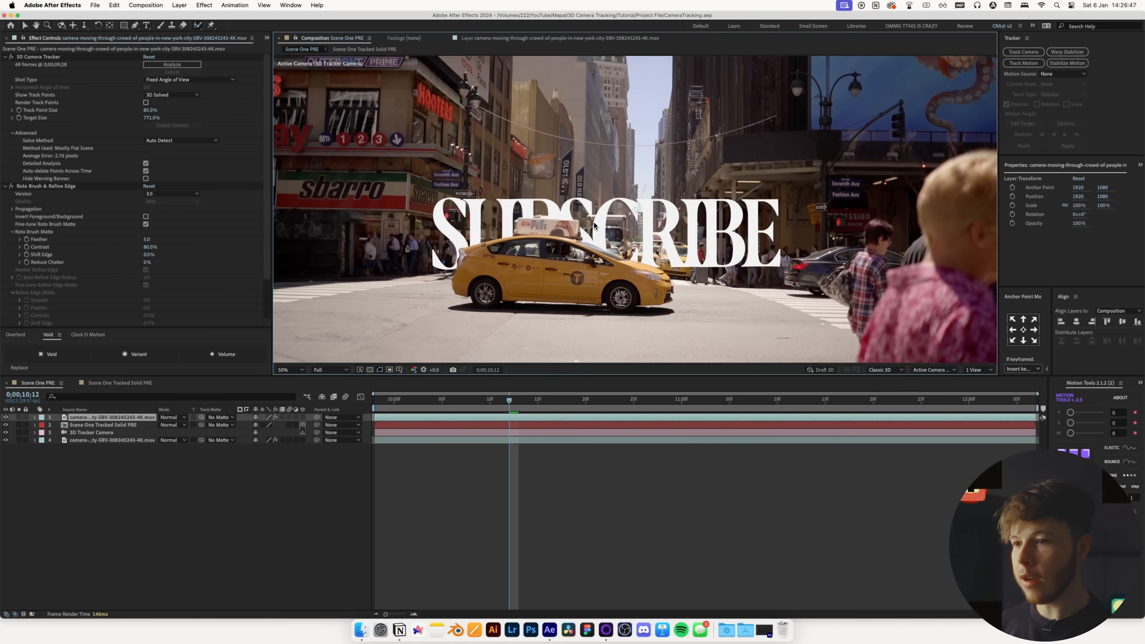
pyautogui.press('v')
pyautogui.press(',')
pyautogui.press('space')
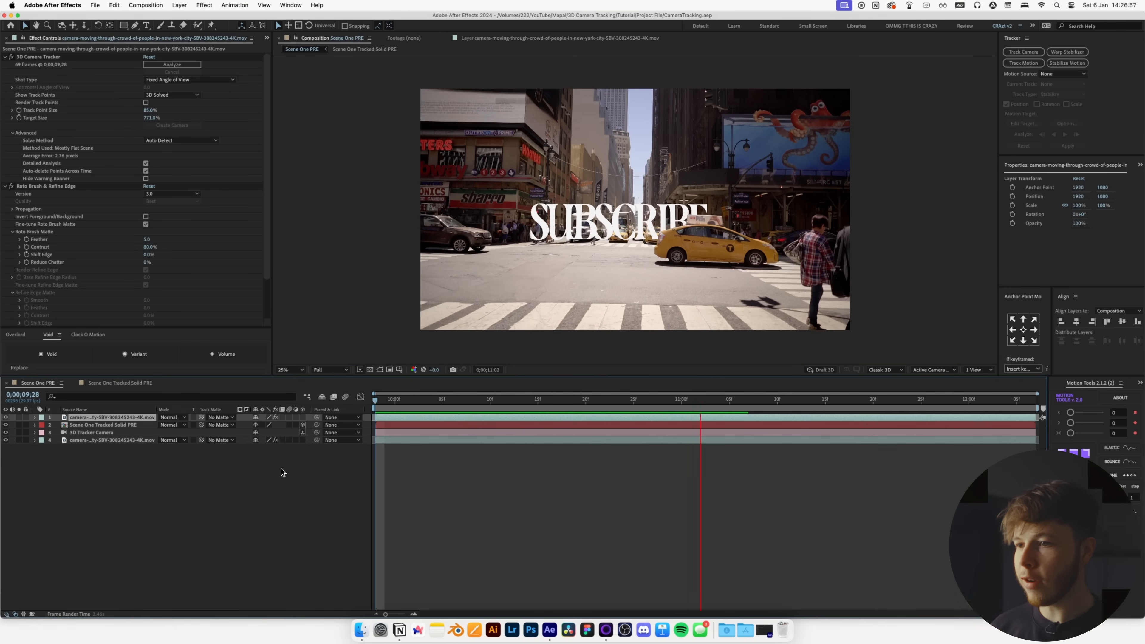
pyautogui.moveTo(750, 399); pyautogui.dragTo(791, 394)
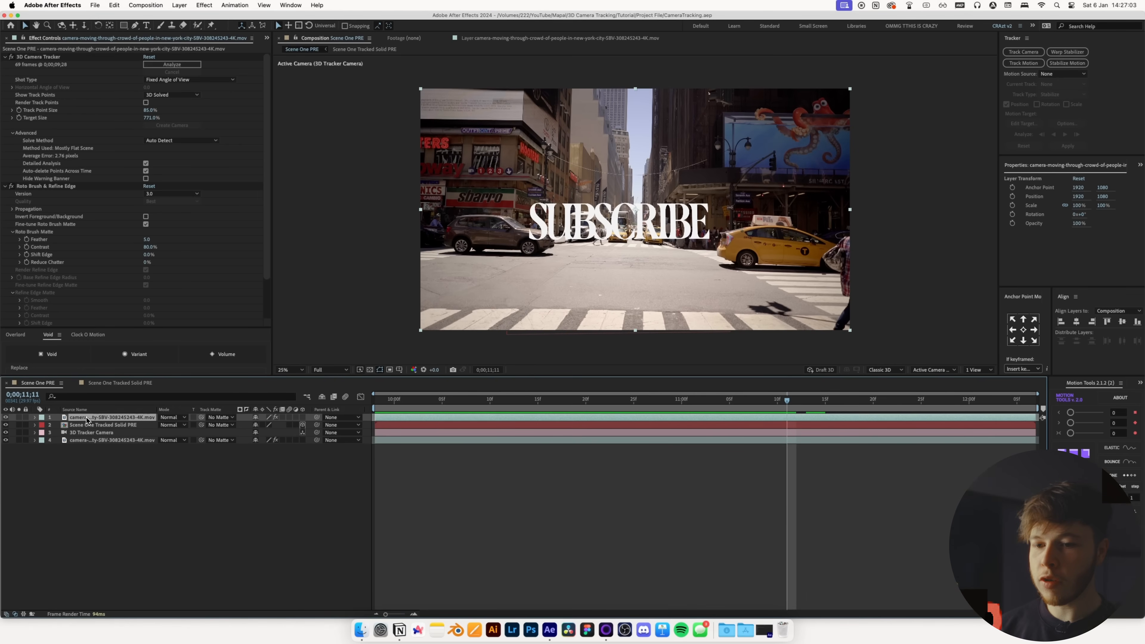
# Step: Rename the rotoscoped footage layer Taxi, then duplicate it and name the copy Grey Car
pyautogui.press('Return')
pyautogui.write('Tax')
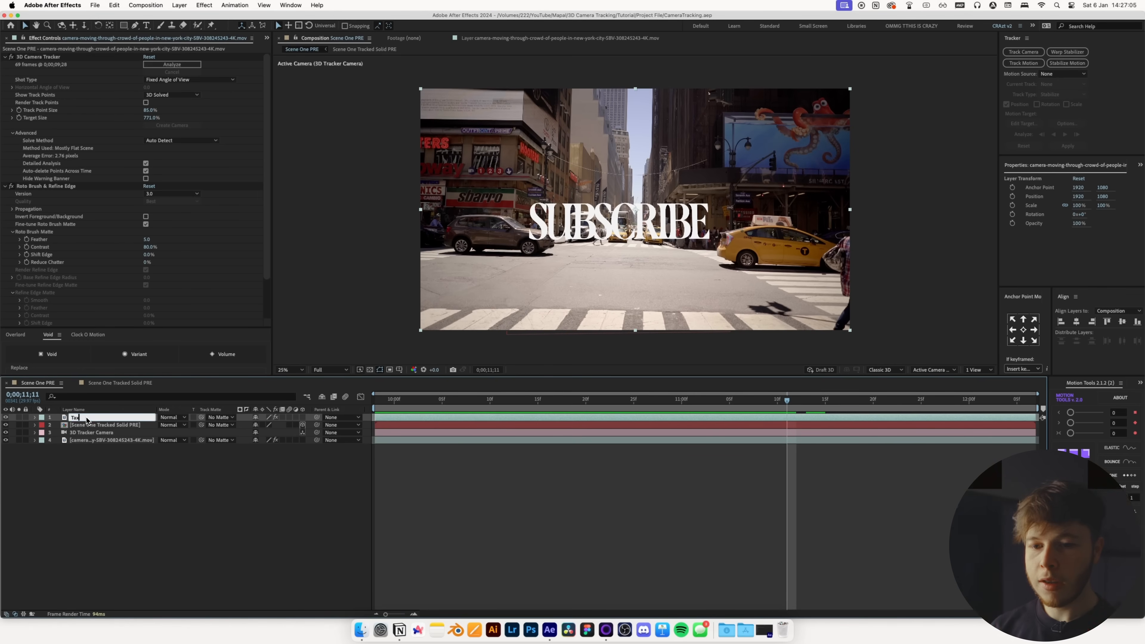
pyautogui.write('i')
pyautogui.press('Return')
pyautogui.press('super+d')
pyautogui.press('Return')
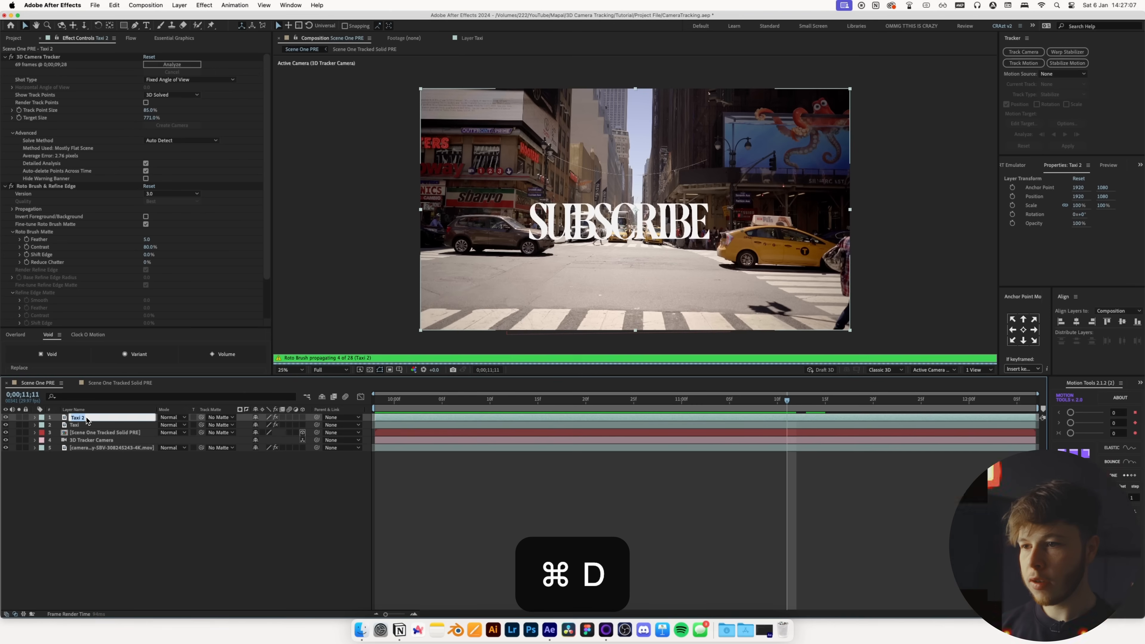
pyautogui.write('Grey Car')
pyautogui.press('Return')
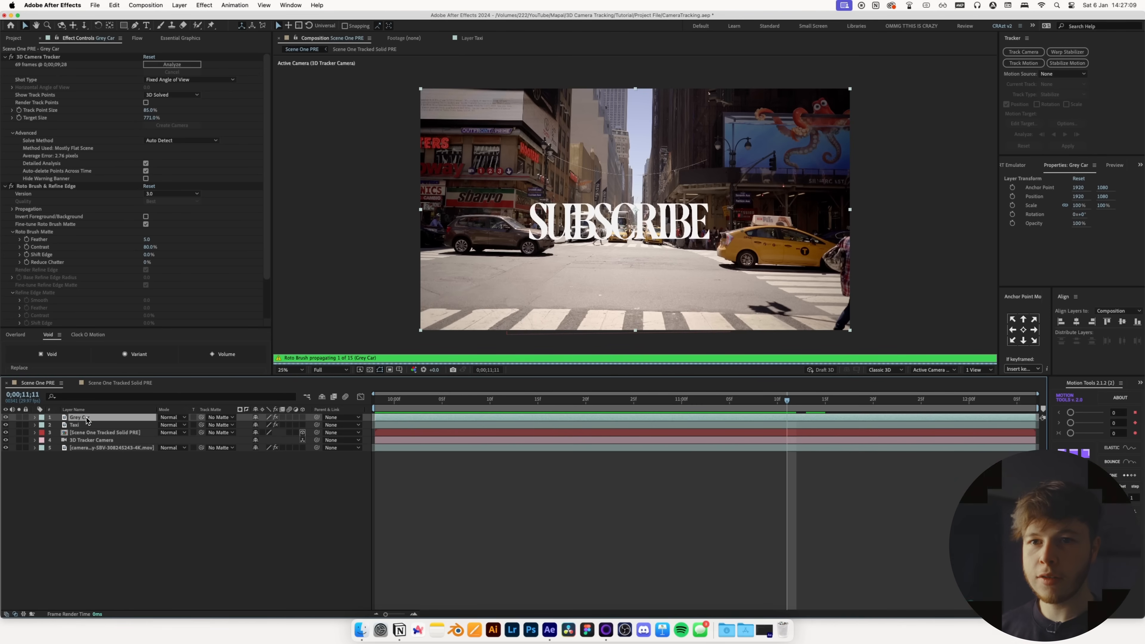
# Step: Delete the Roto Brush & Refine Edge and 3D Camera Tracker effects from Grey Car, and the 3D Camera Tracker from Taxi
pyautogui.click(46, 186)
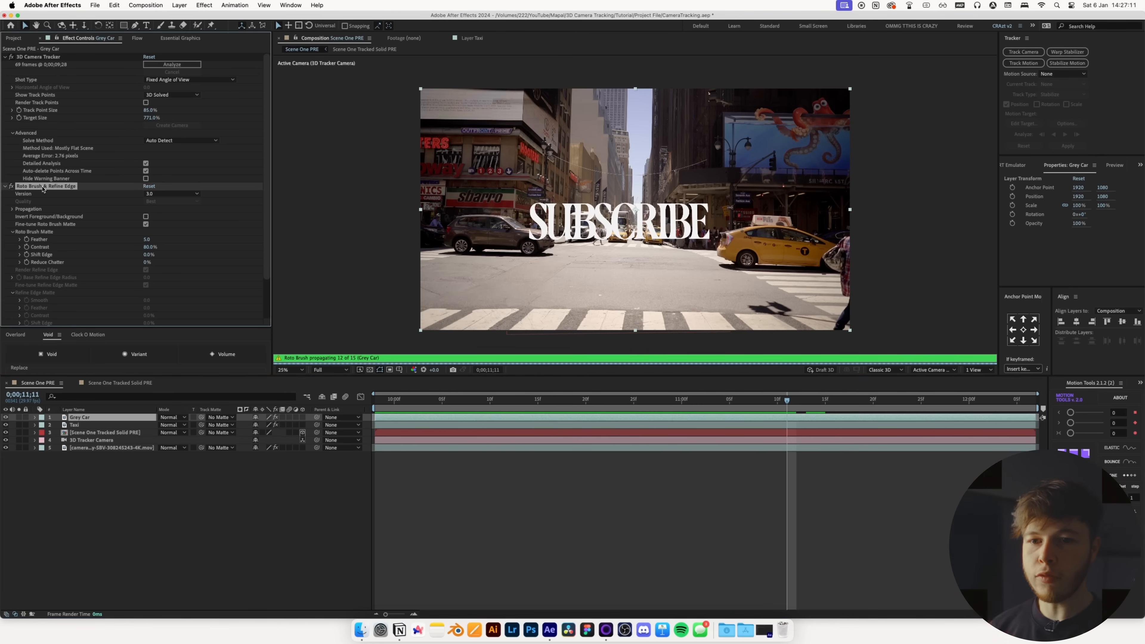
pyautogui.press('Delete')
pyautogui.click(42, 59)
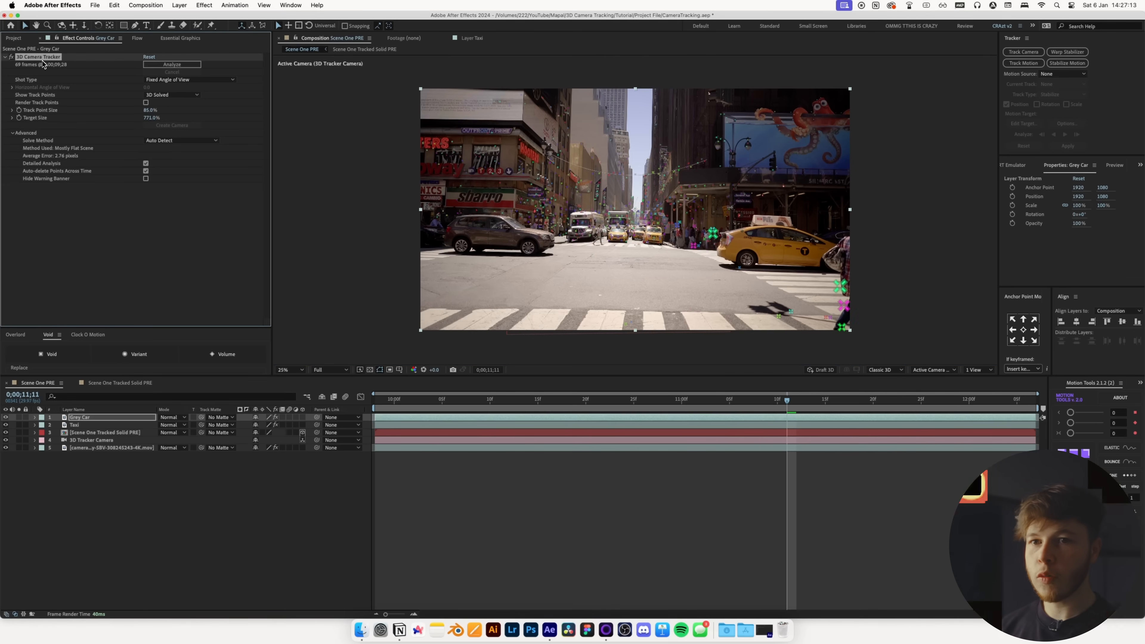
pyautogui.press('Delete')
pyautogui.click(74, 425)
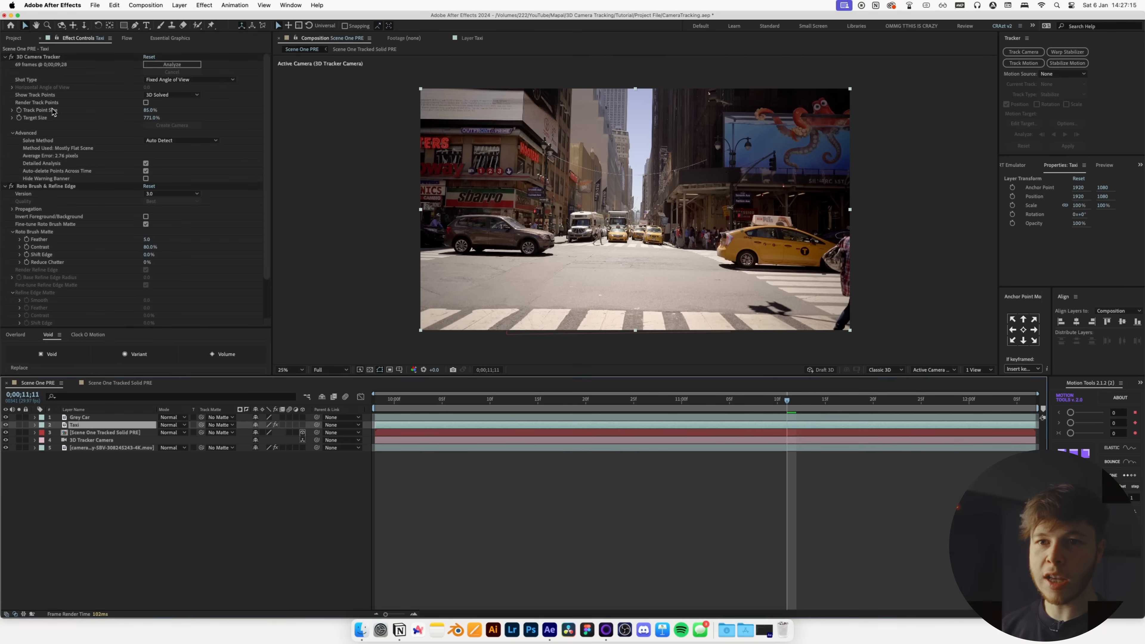
pyautogui.click(50, 58)
pyautogui.press('Delete')
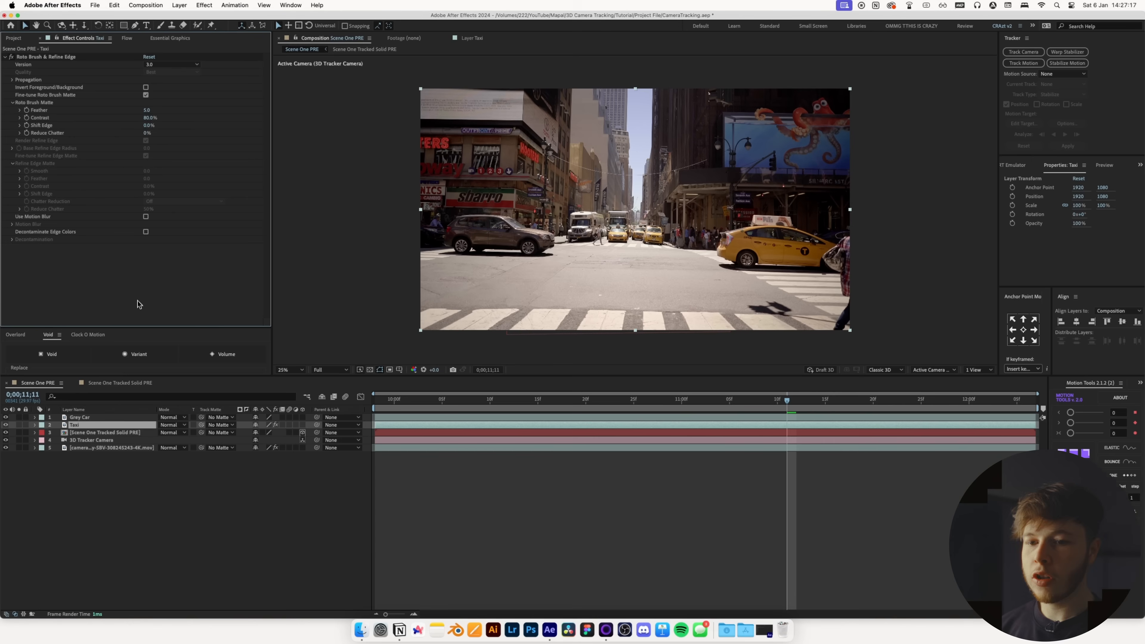
# Step: Open the Grey Car layer and begin a Roto Brush selection of the grey car around 0;00;10;19, where it enters the frame
pyautogui.doubleClick(90, 419)
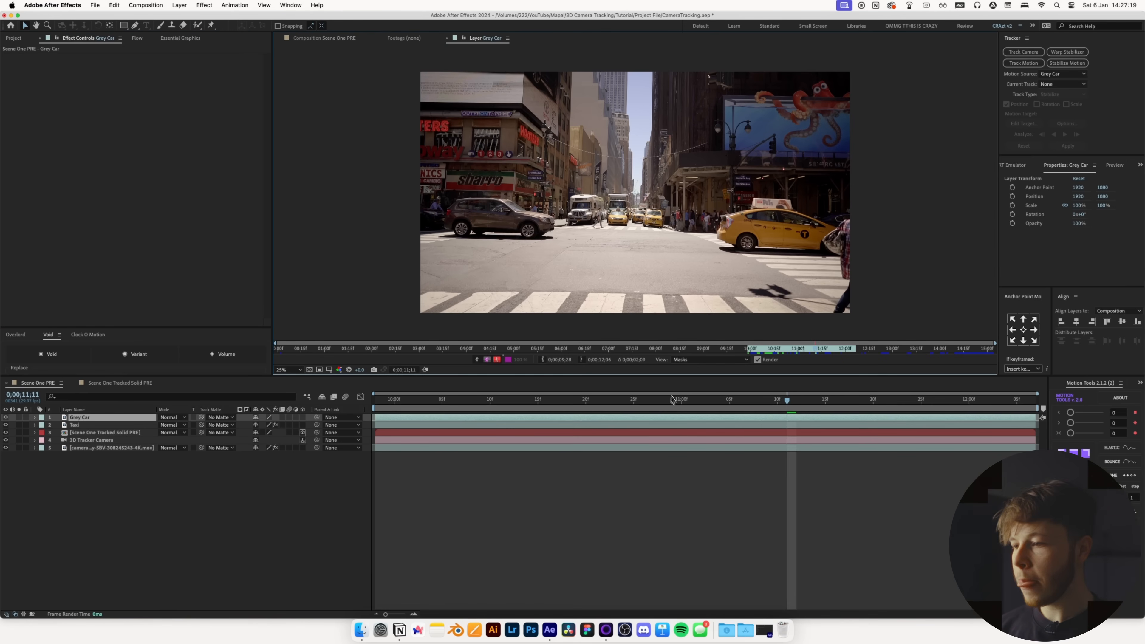
pyautogui.press('Home')
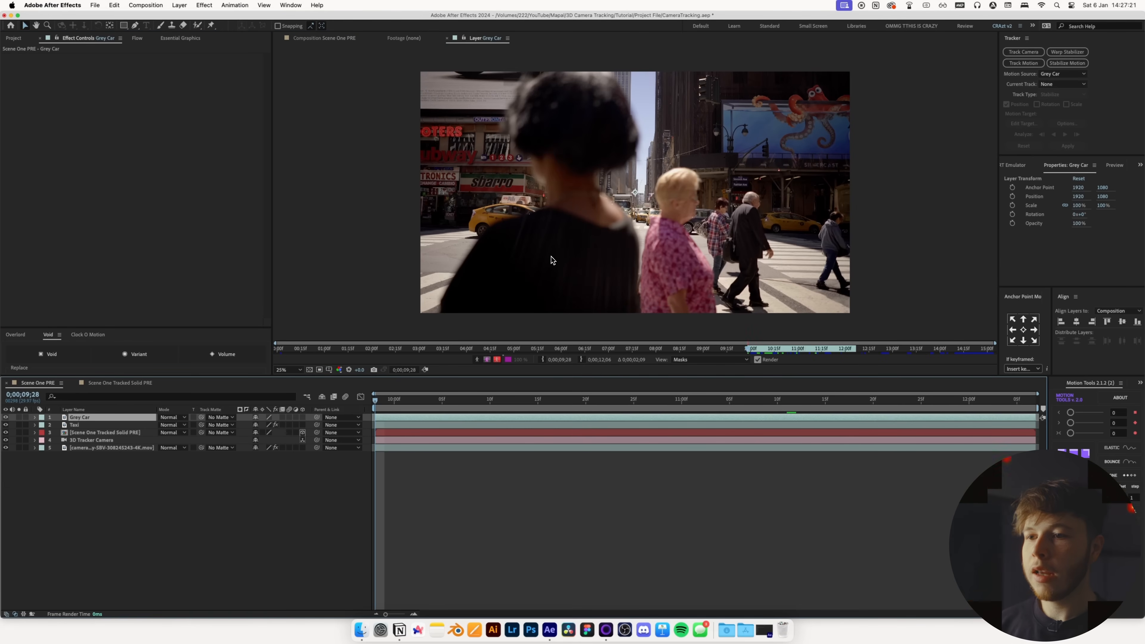
pyautogui.press('super+Right')
pyautogui.press('super+Right')
pyautogui.press('super+Right')
pyautogui.press('super+Right')
pyautogui.press('super+Right')
pyautogui.press('super+Right')
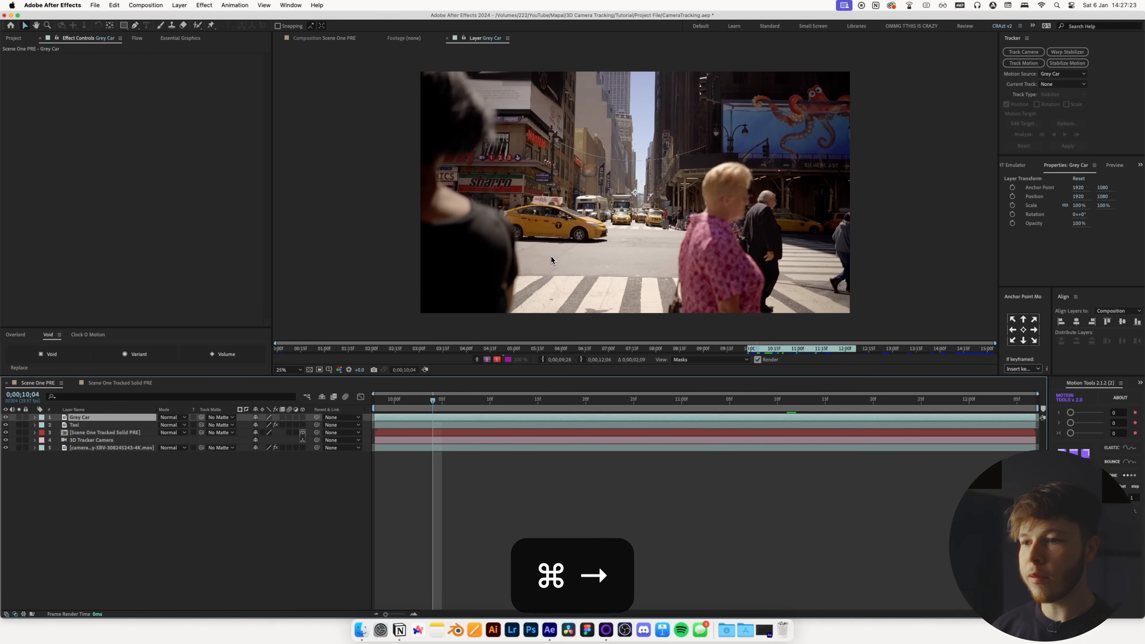
pyautogui.press('super+Right')
pyautogui.press('super+Right')
pyautogui.press('super+Right')
pyautogui.press('super+Right')
pyautogui.press('super+Right')
pyautogui.press('super+Right')
pyautogui.press('super+Right')
pyautogui.press('super+Right')
pyautogui.press('super+Right')
pyautogui.press('super+Right')
pyautogui.press('super+Right')
pyautogui.press('super+Right')
pyautogui.press('super+Right')
pyautogui.press('super+Right')
pyautogui.press('super+Right')
pyautogui.press('super+Right')
pyautogui.press('super+Right')
pyautogui.press('super+Right')
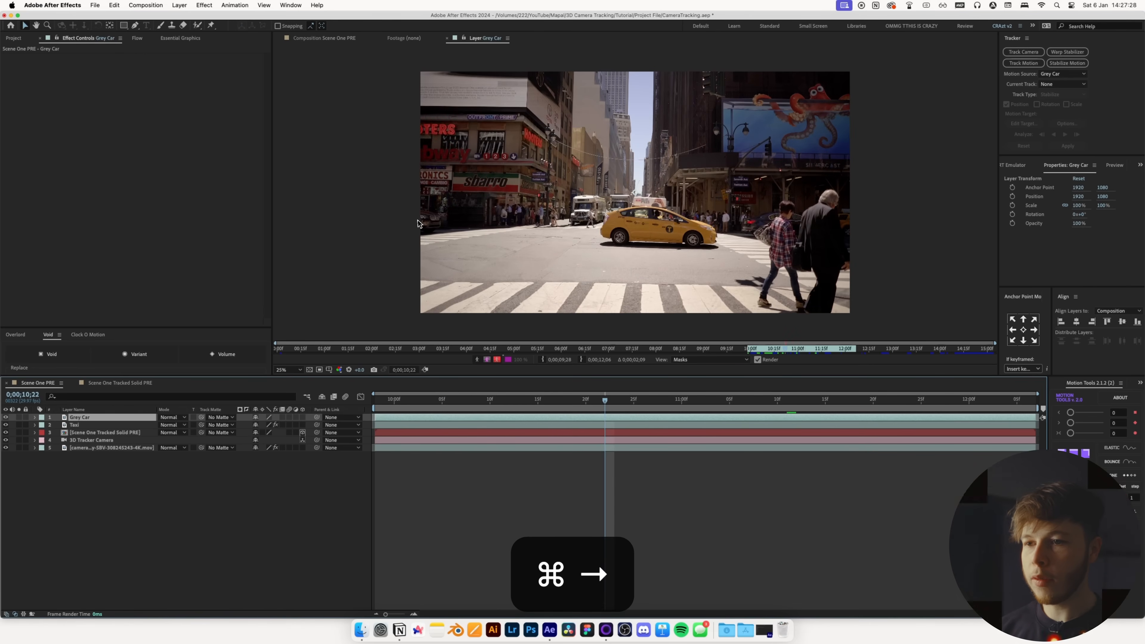
pyautogui.press('.')
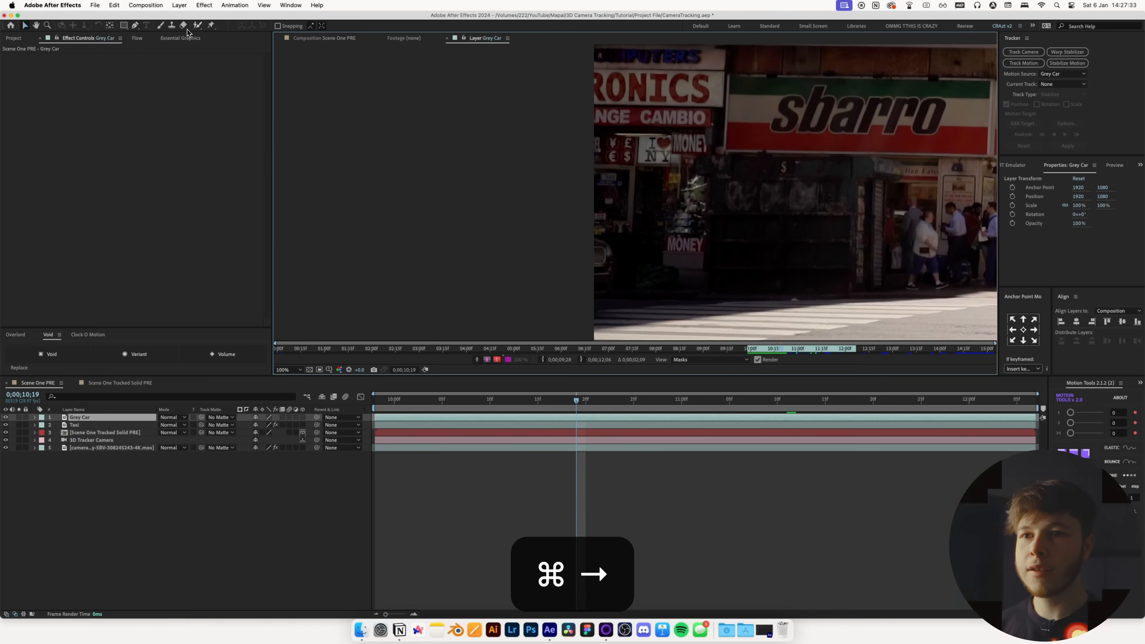
pyautogui.click(598, 247)
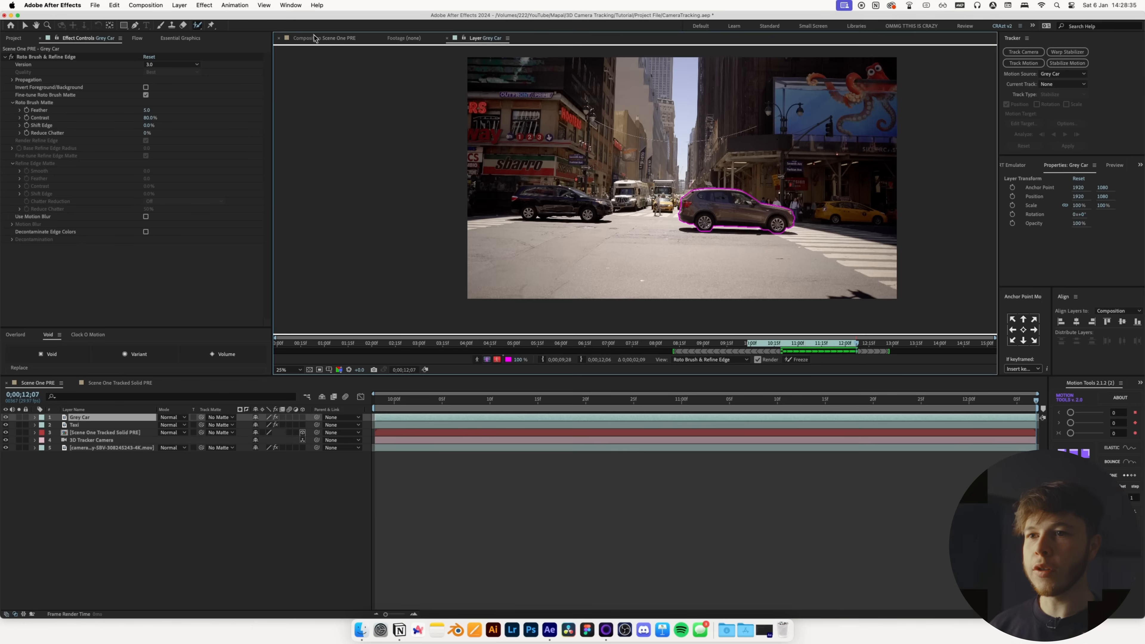
# Step: In the Scene One PRE composition, duplicate the Scene One Tracked Solid PRE layer at 0;00;11;06 and set the copy's X Rotation to -110°
pyautogui.click(328, 41)
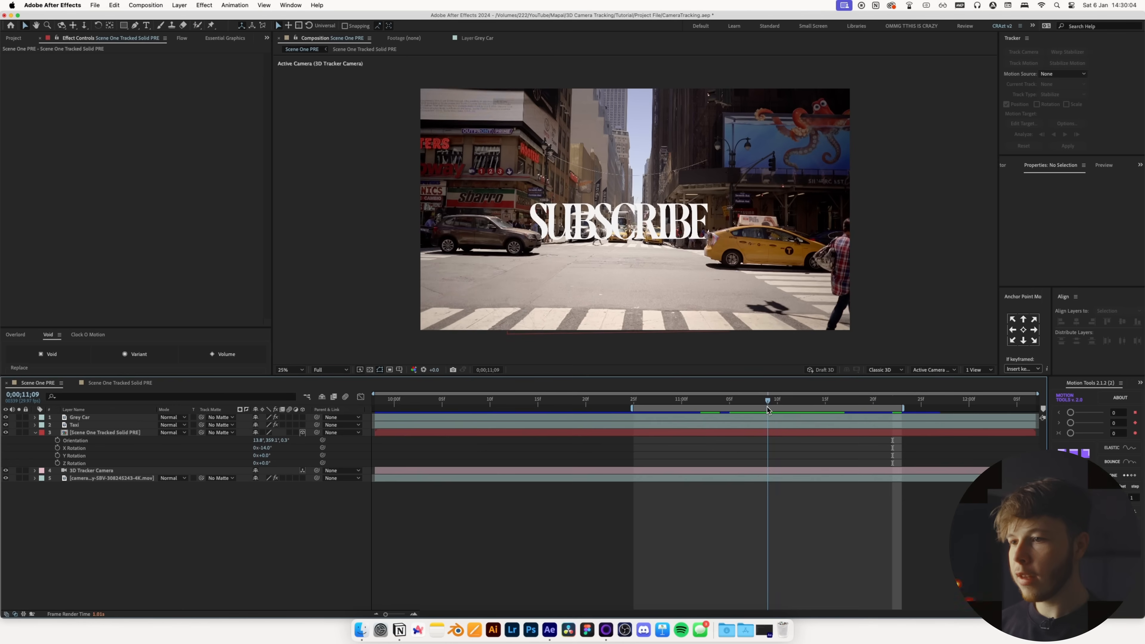
pyautogui.moveTo(768, 409); pyautogui.dragTo(739, 404)
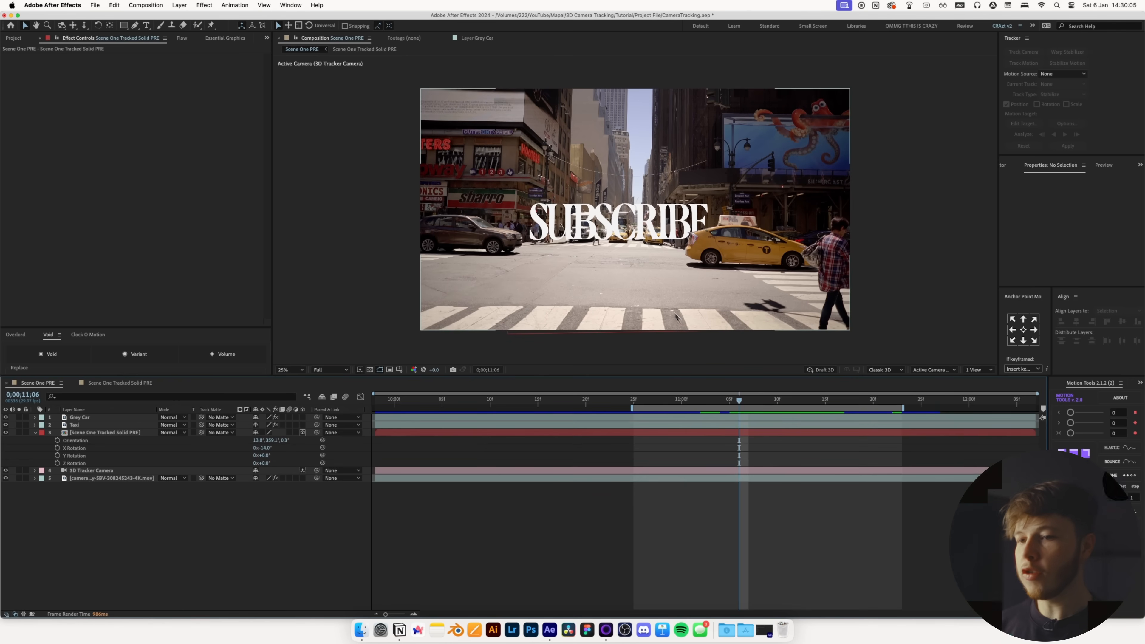
pyautogui.click(35, 433)
pyautogui.click(108, 433)
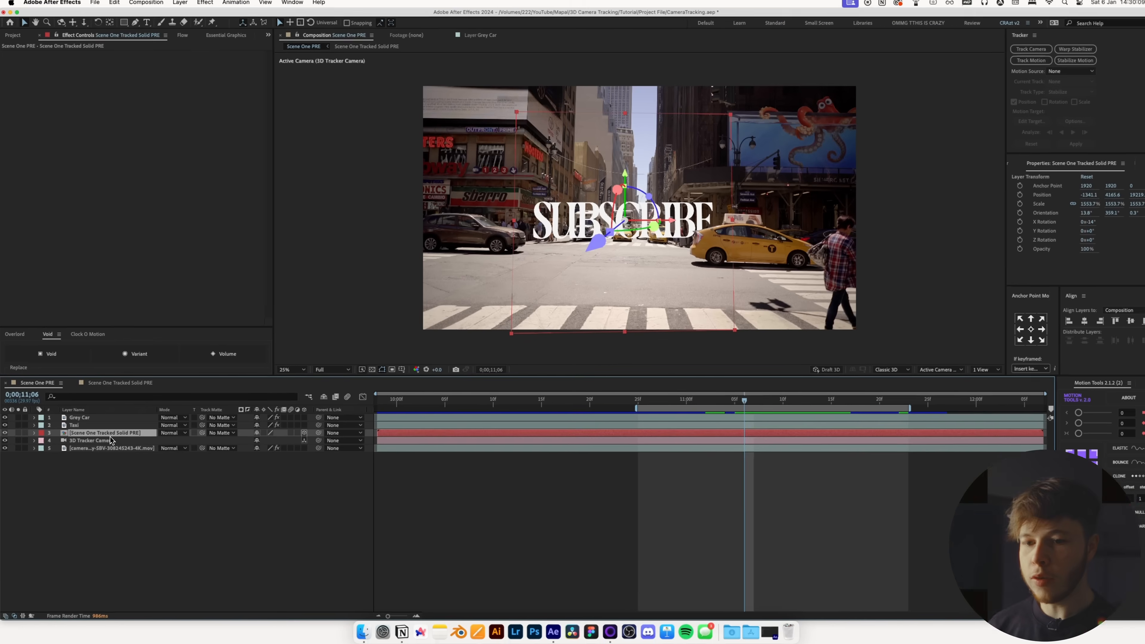
pyautogui.press('super+d')
pyautogui.press('r')
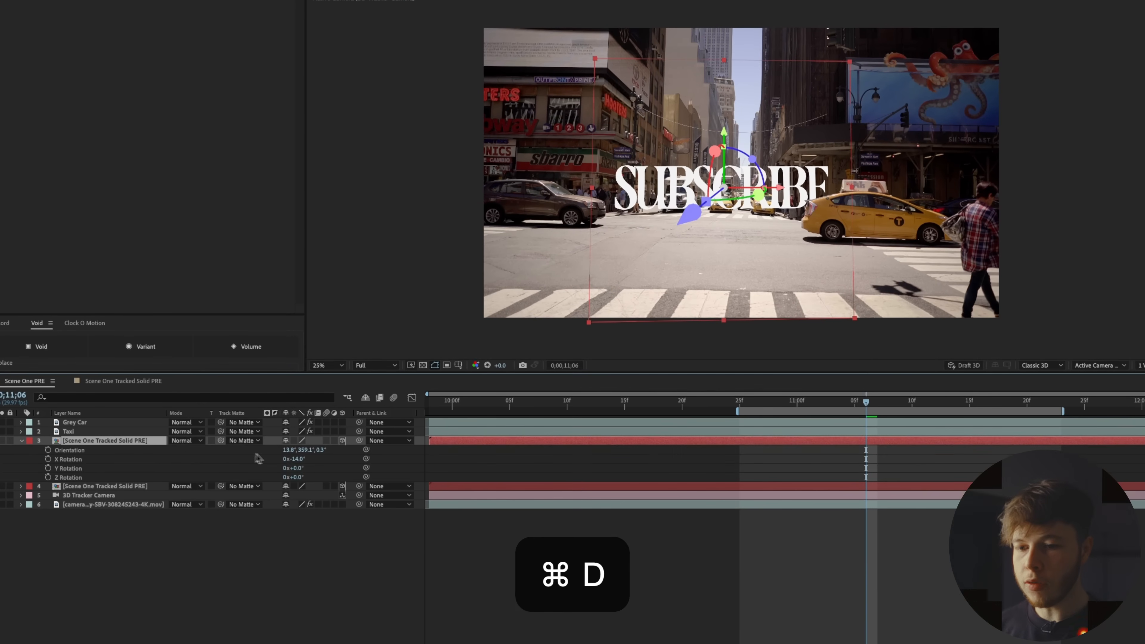
pyautogui.click(293, 470)
pyautogui.moveTo(295, 470); pyautogui.dragTo(245, 460)
pyautogui.press('super+z')
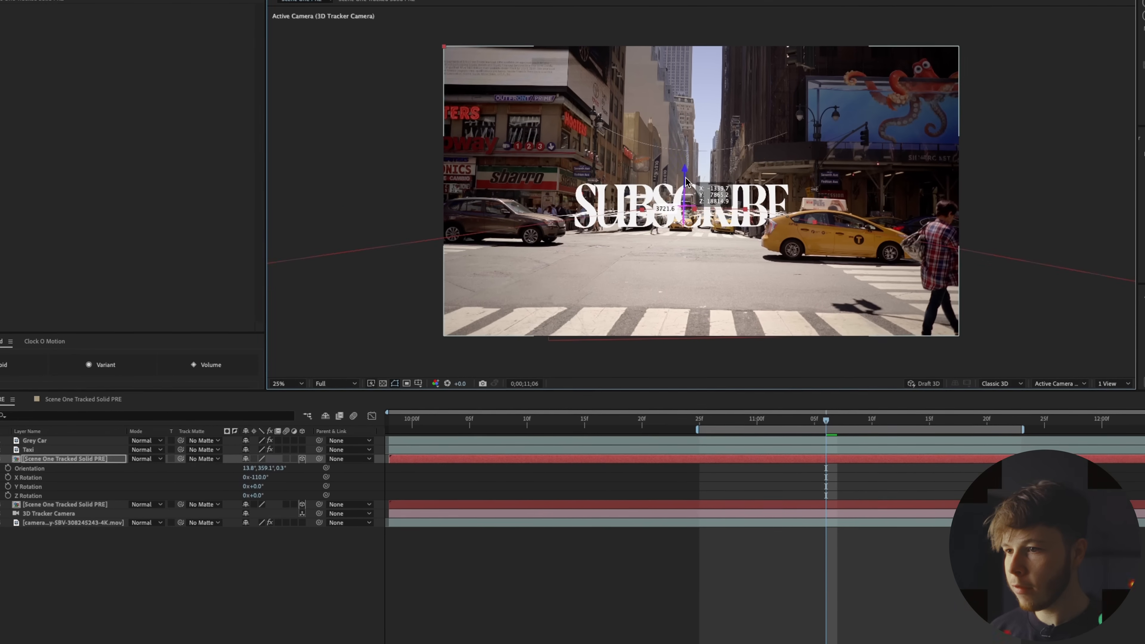
# Step: Using a two-view layout with the Left view, move the rotated text copy to about -1384, 10221, 21334, and return to one view
pyautogui.hotkey('shift', 'p')
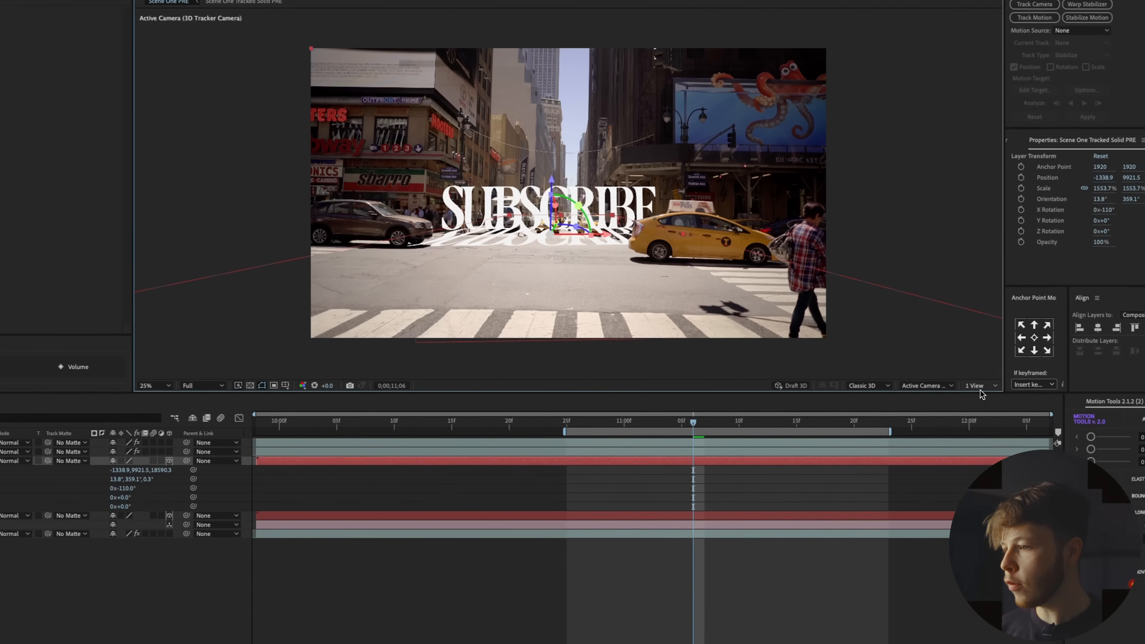
pyautogui.click(1114, 384)
pyautogui.click(974, 408)
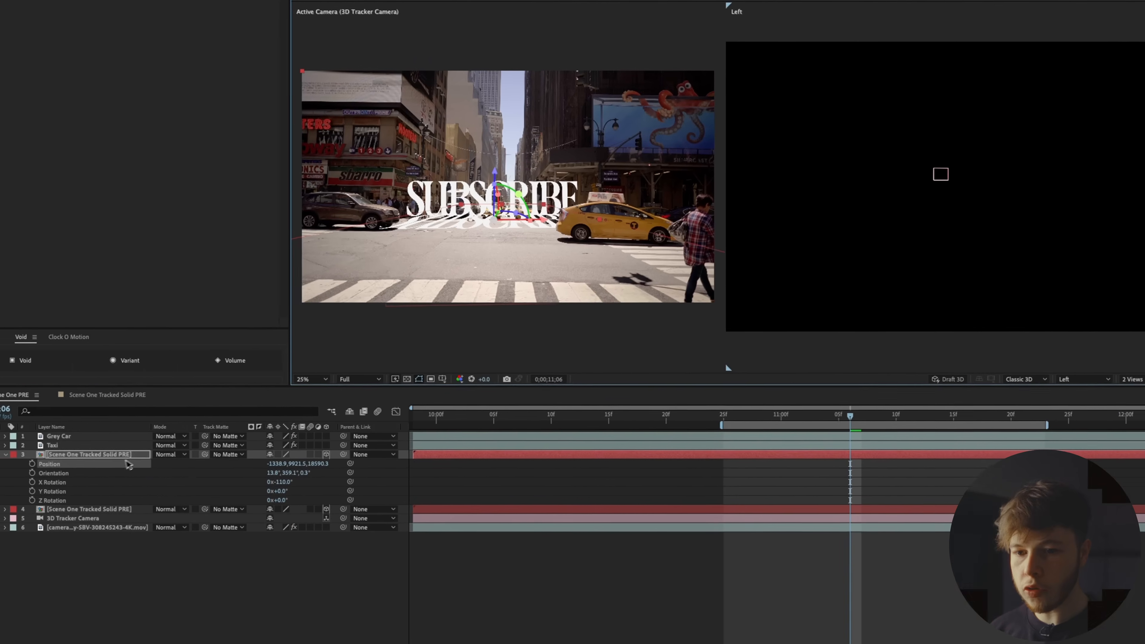
pyautogui.scroll(-5, 889, 223)
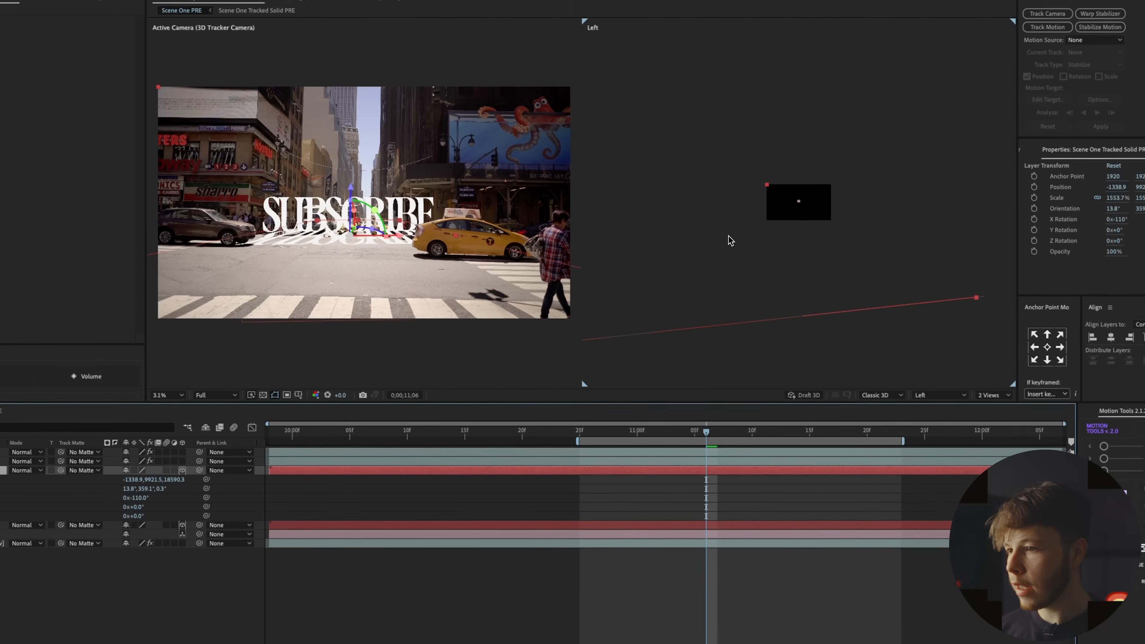
pyautogui.scroll(-1, 727, 236)
pyautogui.moveTo(786, 234); pyautogui.dragTo(706, 262)
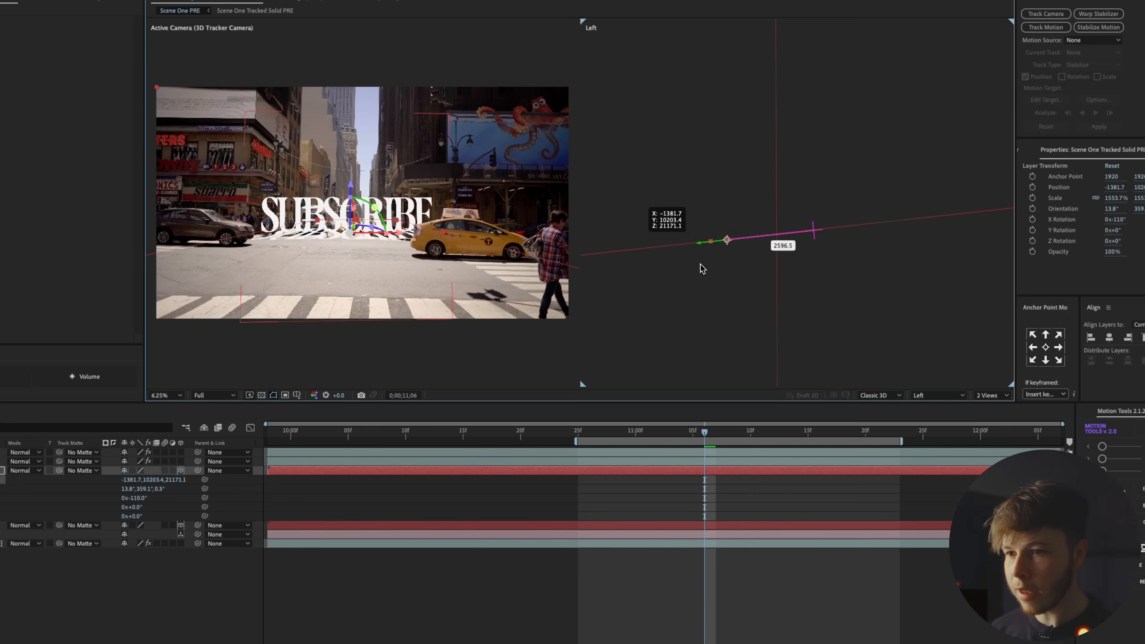
pyautogui.click(988, 395)
pyautogui.click(981, 403)
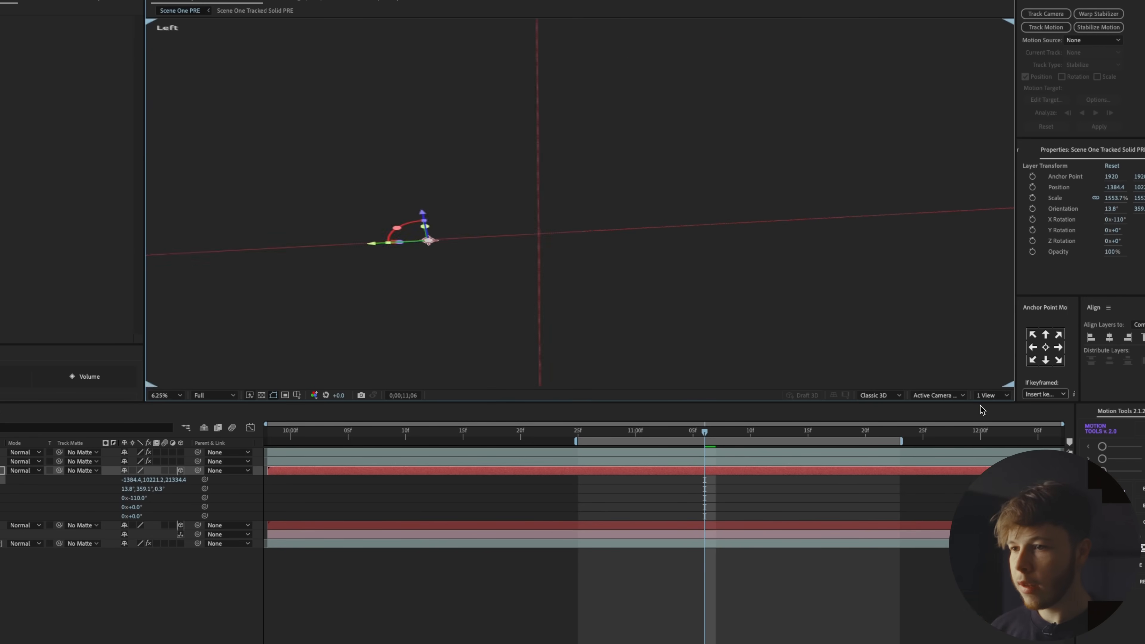
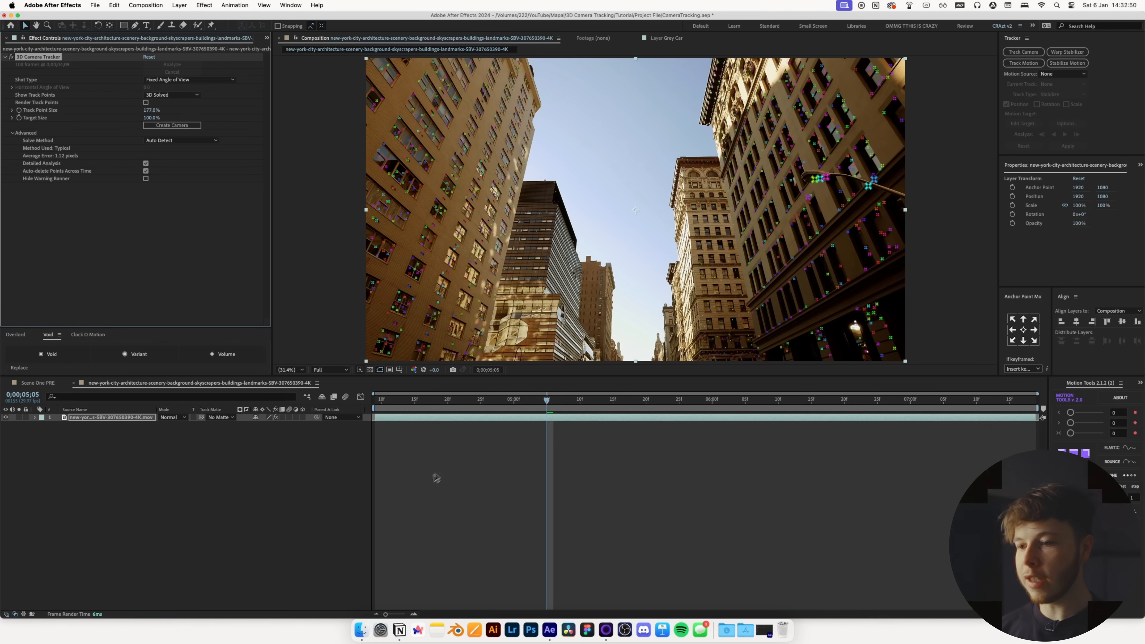
# Step: In the skyscraper footage at 0;00;06;00, create a solid and camera from the track points on the distant tall building's facade
pyautogui.moveTo(547, 400); pyautogui.dragTo(710, 395)
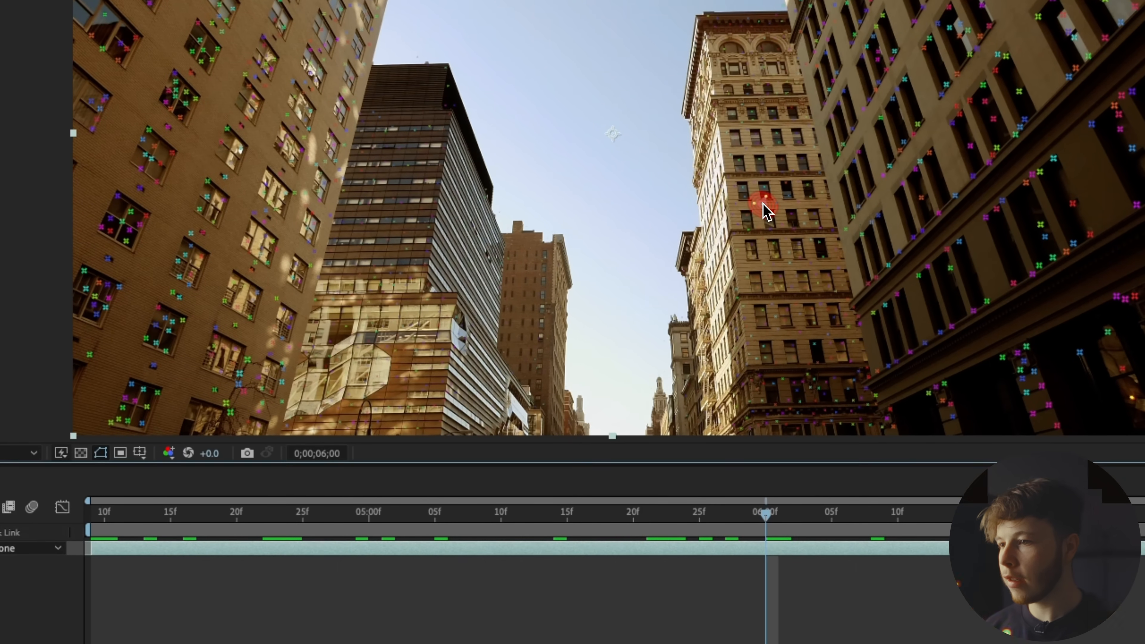
pyautogui.rightClick(762, 206)
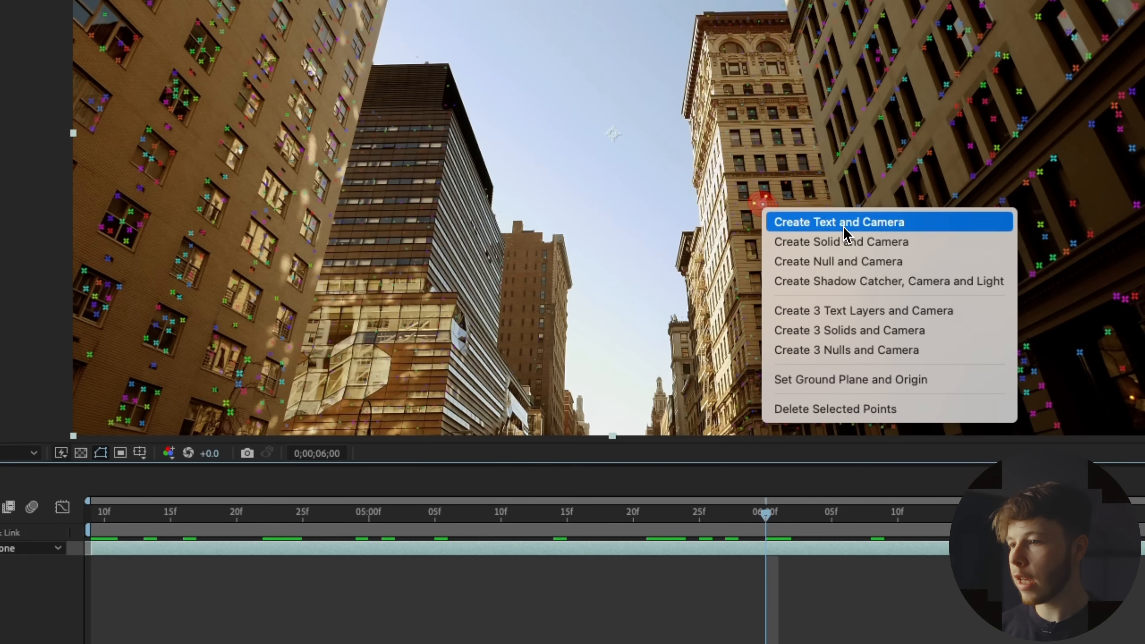
pyautogui.click(835, 243)
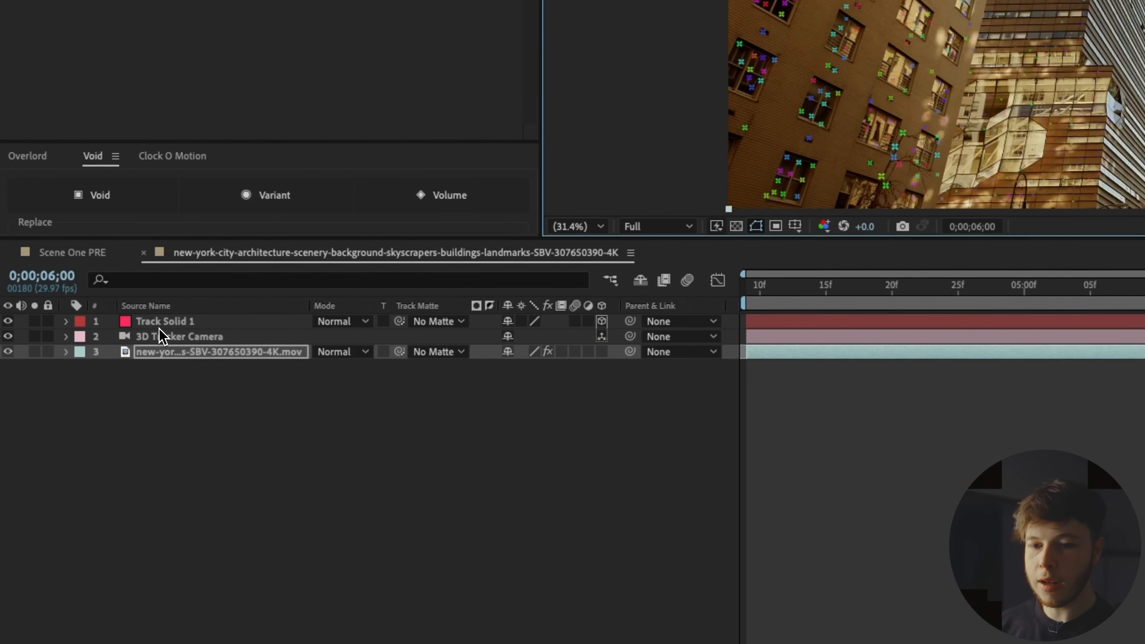
# Step: Pre-compose Track Solid 1 as "Scene 2 Text PRE", leaving its attributes in the main composition, and open the new composition
pyautogui.click(160, 325)
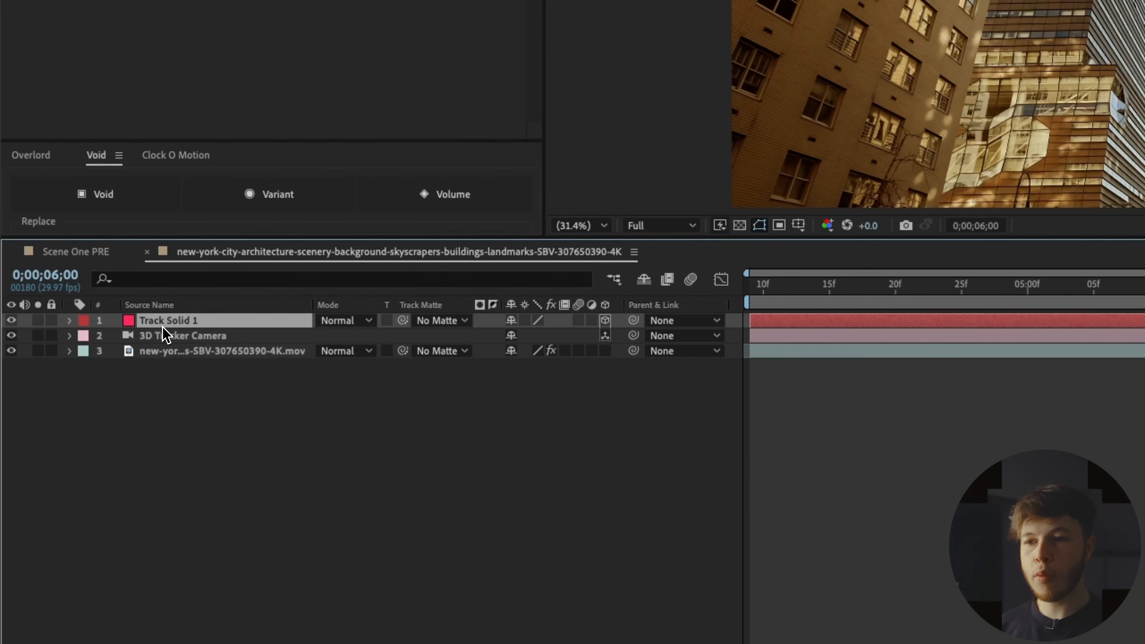
pyautogui.press('super+shift+c')
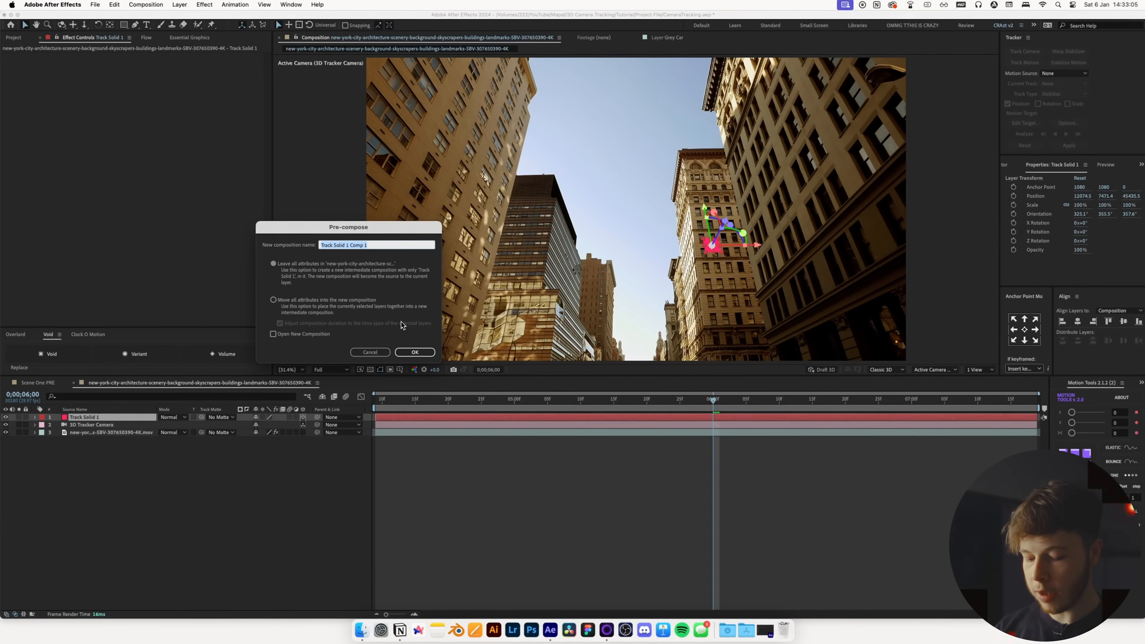
pyautogui.write('Scene 2')
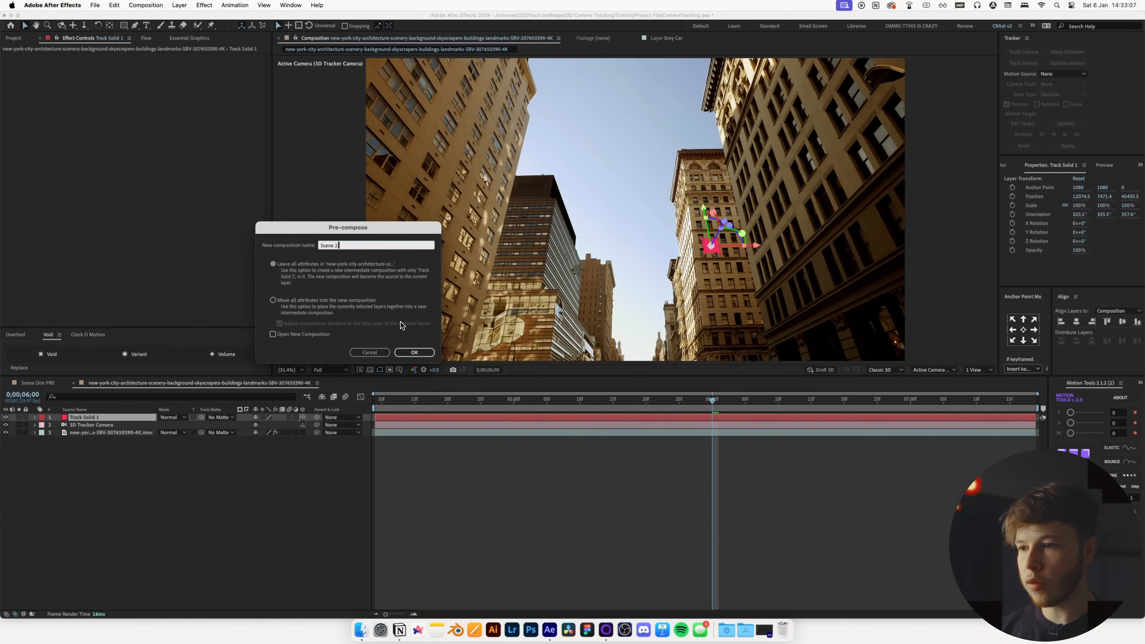
pyautogui.write(' Text PRE')
pyautogui.press('Return')
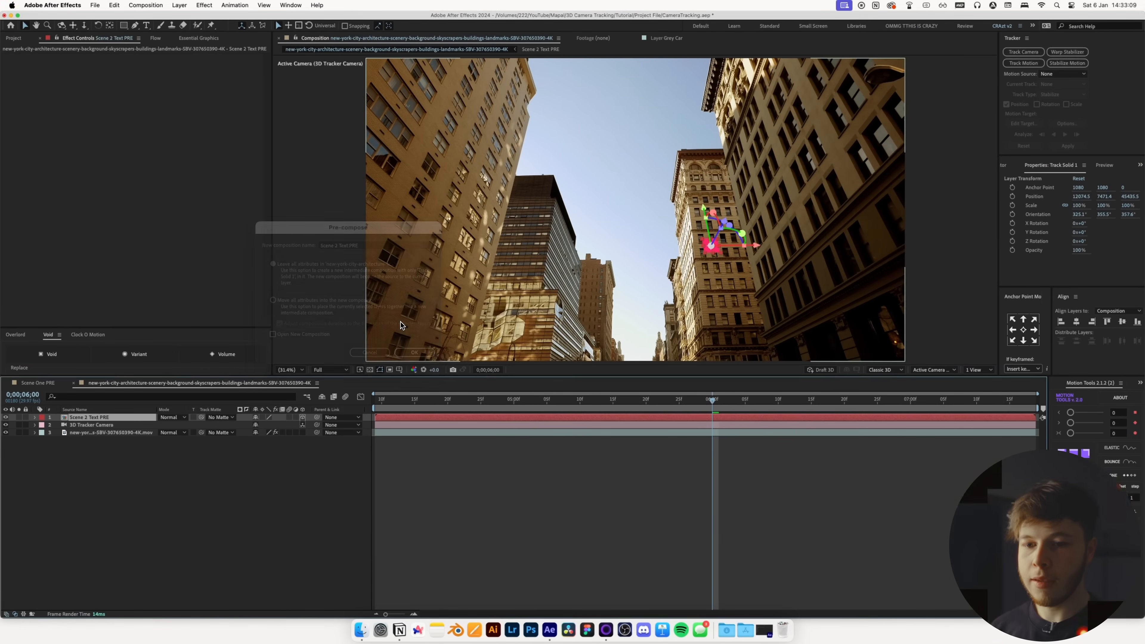
pyautogui.doubleClick(94, 419)
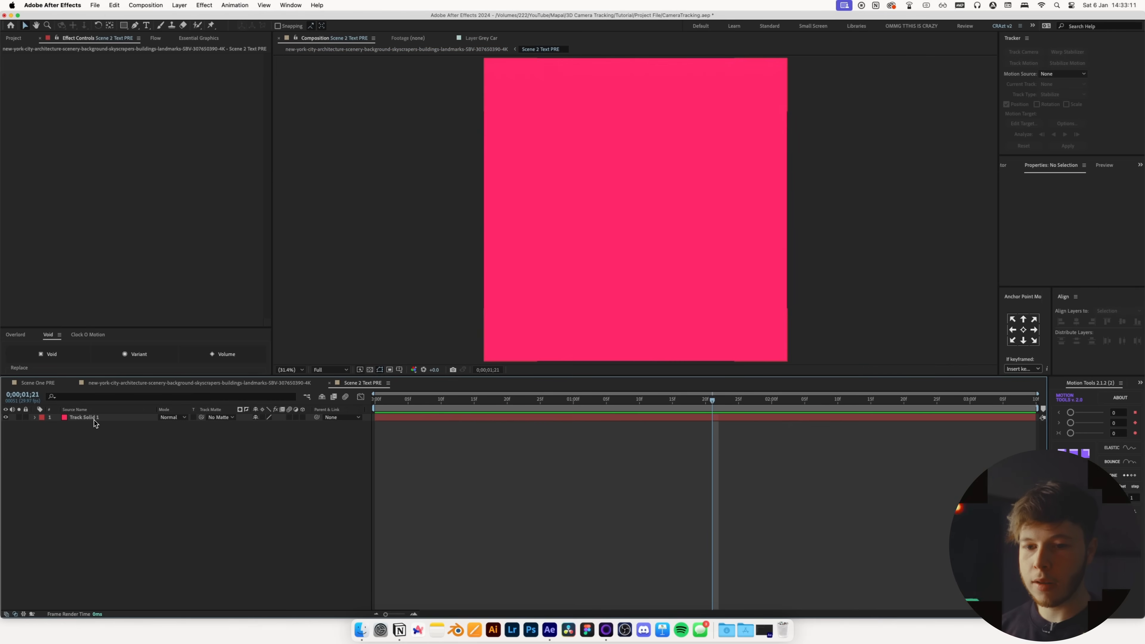
# Step: Hide Track Solid 1, and file the Scene 2 Text PRE and skyscraper footage compositions in the 02 PRE folder
pyautogui.click(6, 417)
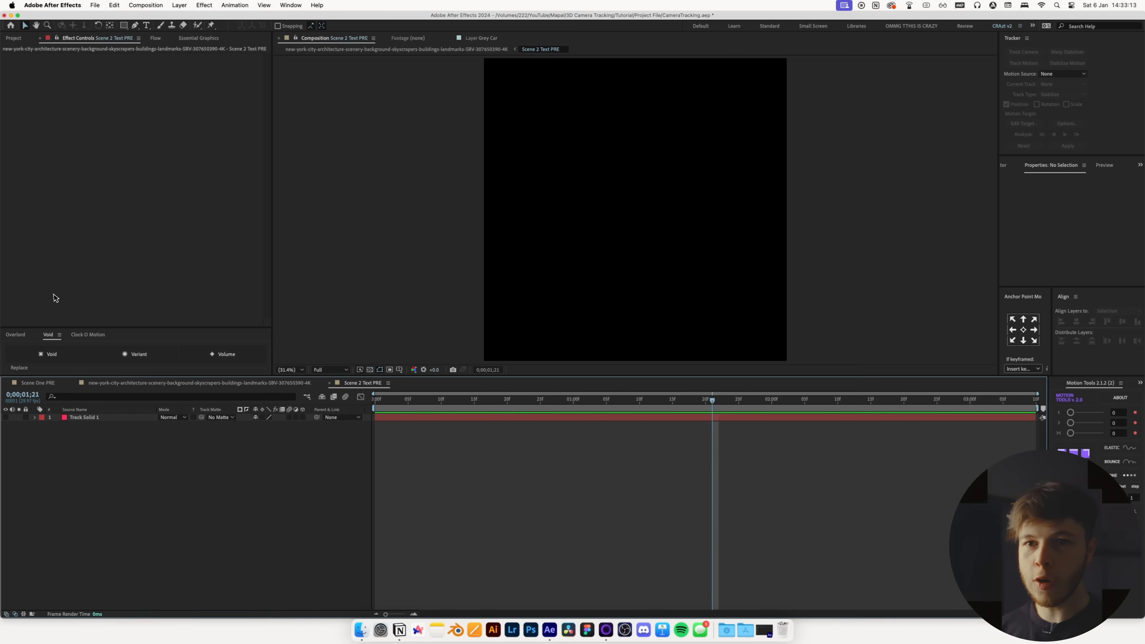
pyautogui.click(20, 40)
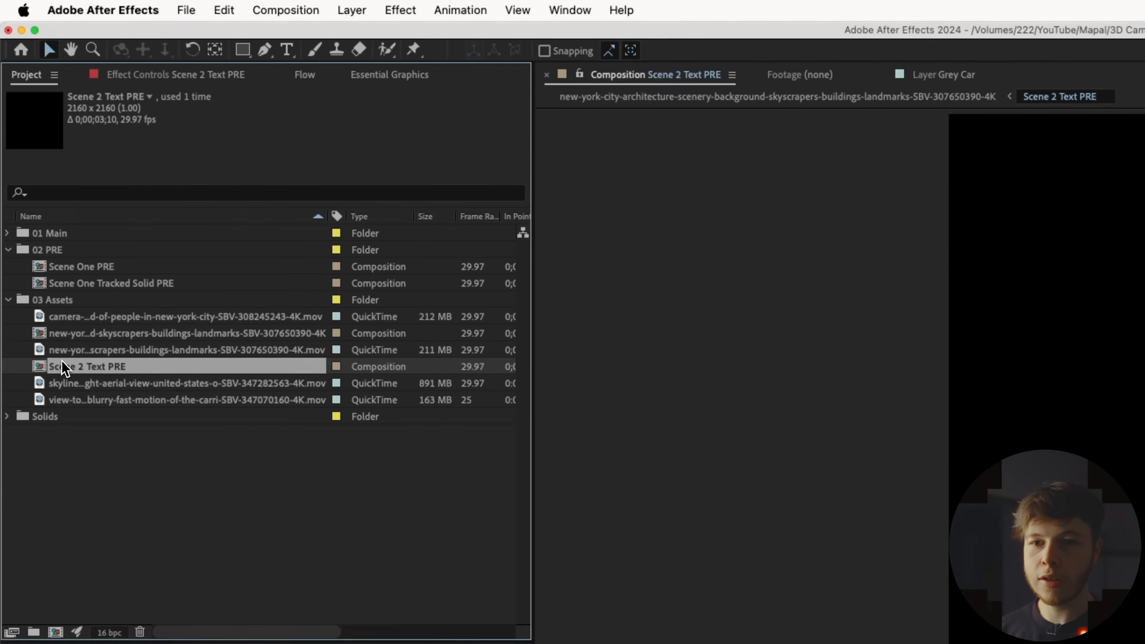
pyautogui.moveTo(66, 375); pyautogui.dragTo(61, 260)
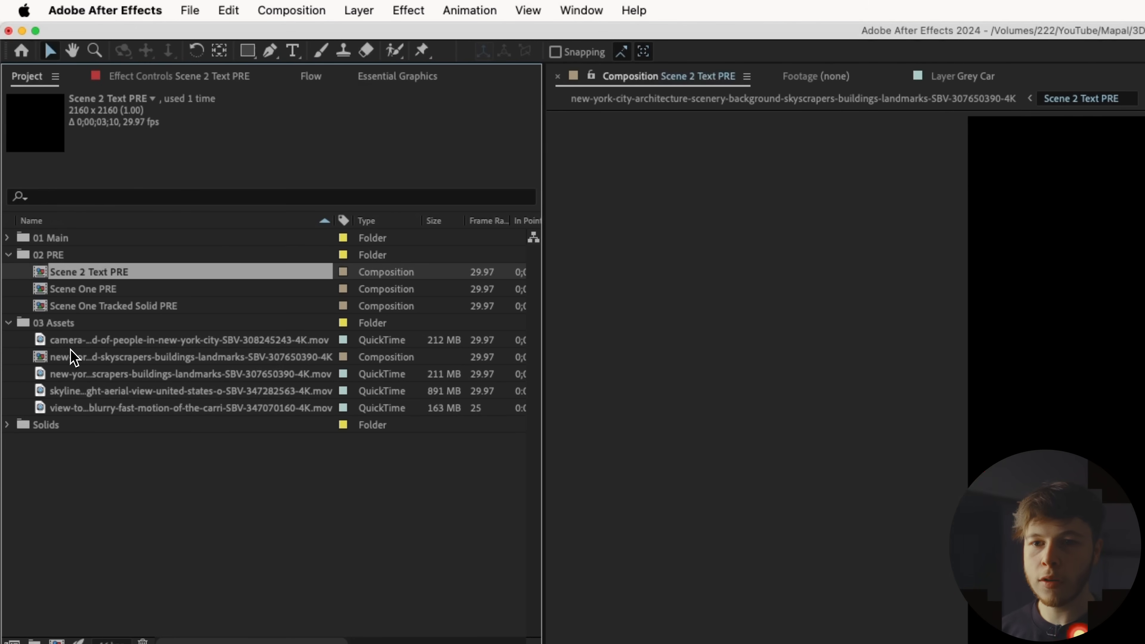
pyautogui.moveTo(72, 357); pyautogui.dragTo(53, 267)
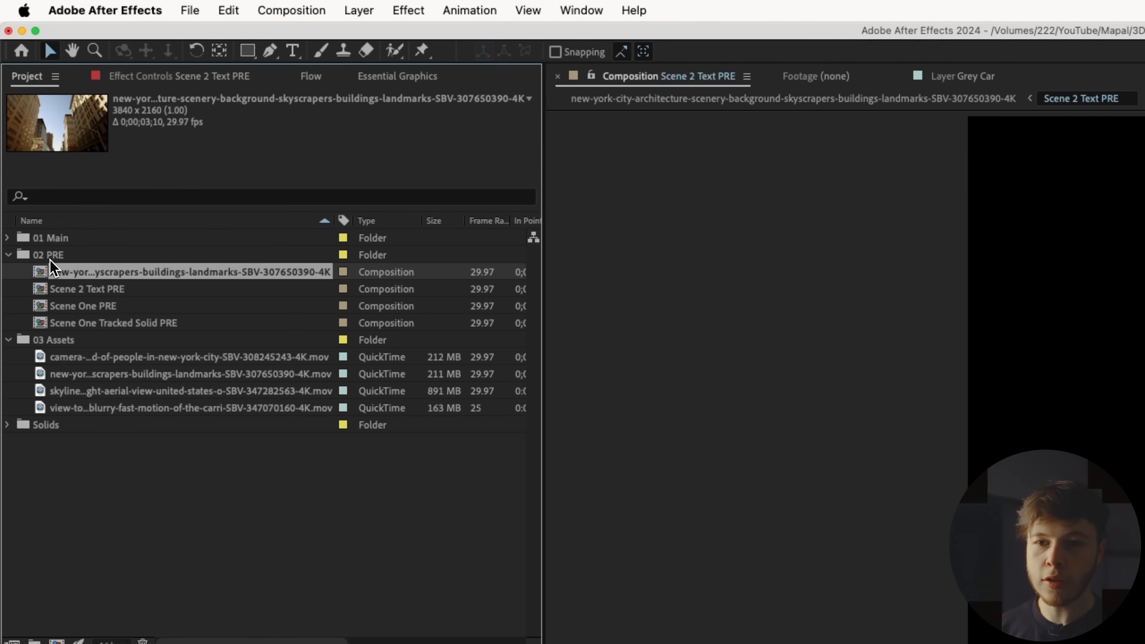
# Step: Copy the SUBSCRIBE text layer from Scene One Tracked Solid PRE into Scene 2 Text PRE and center it in the composition
pyautogui.doubleClick(104, 323)
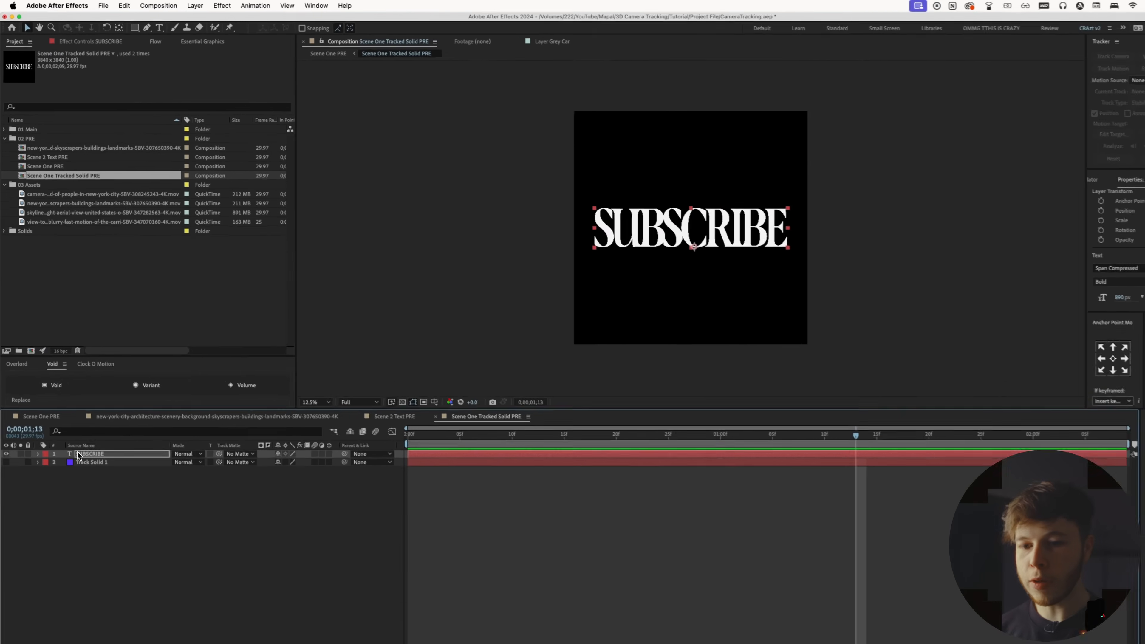
pyautogui.press('super+c')
pyautogui.click(368, 385)
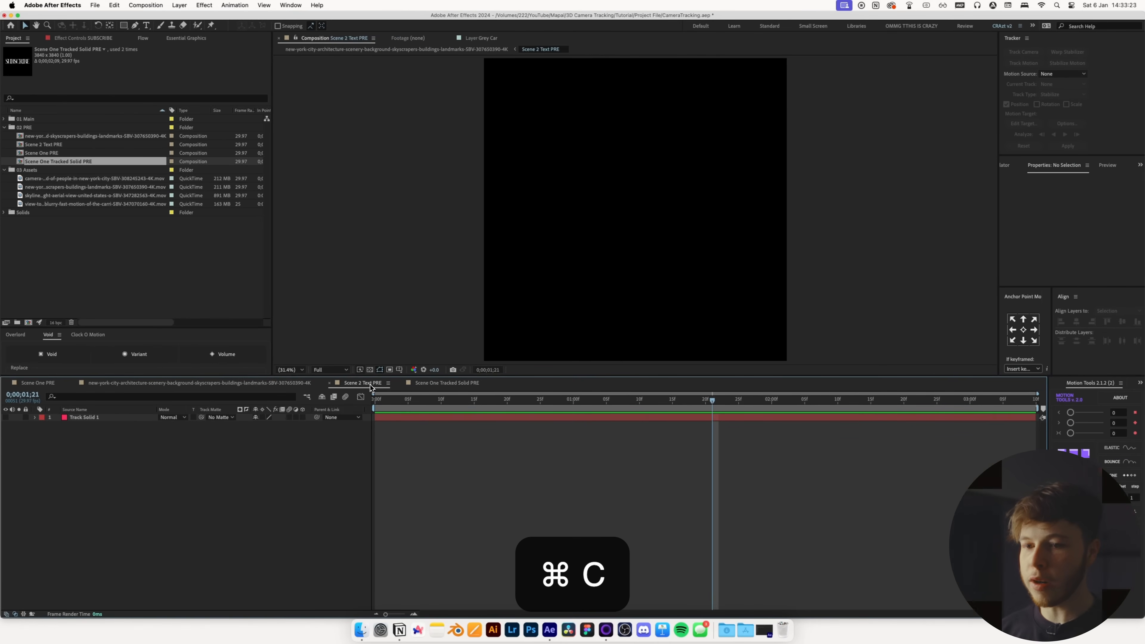
pyautogui.press('super+v')
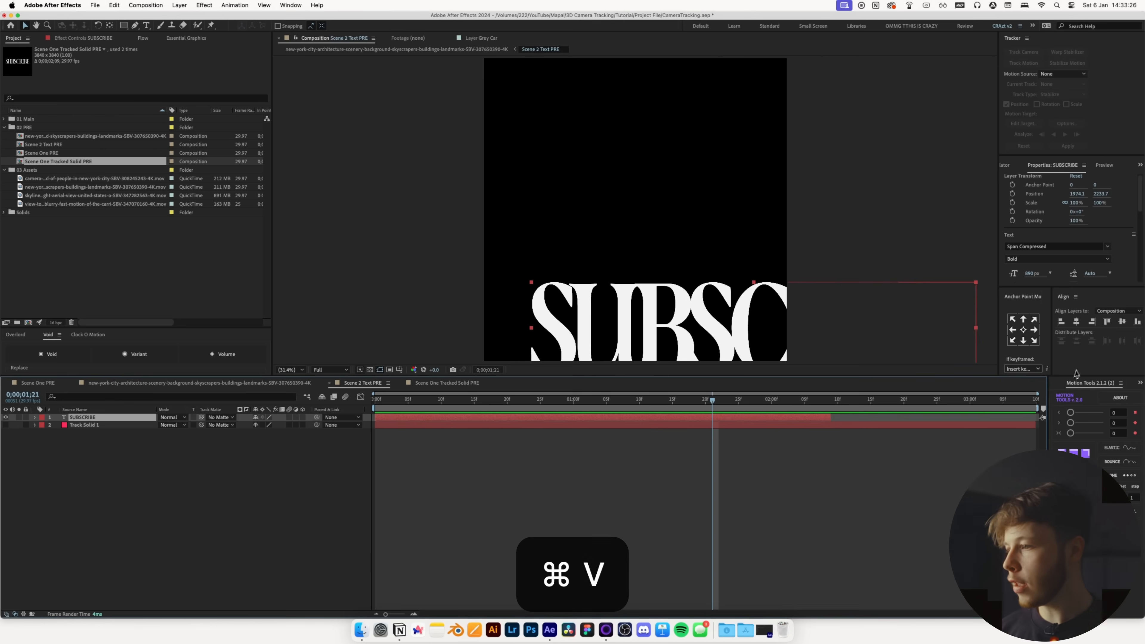
pyautogui.click(1076, 321)
pyautogui.click(1121, 321)
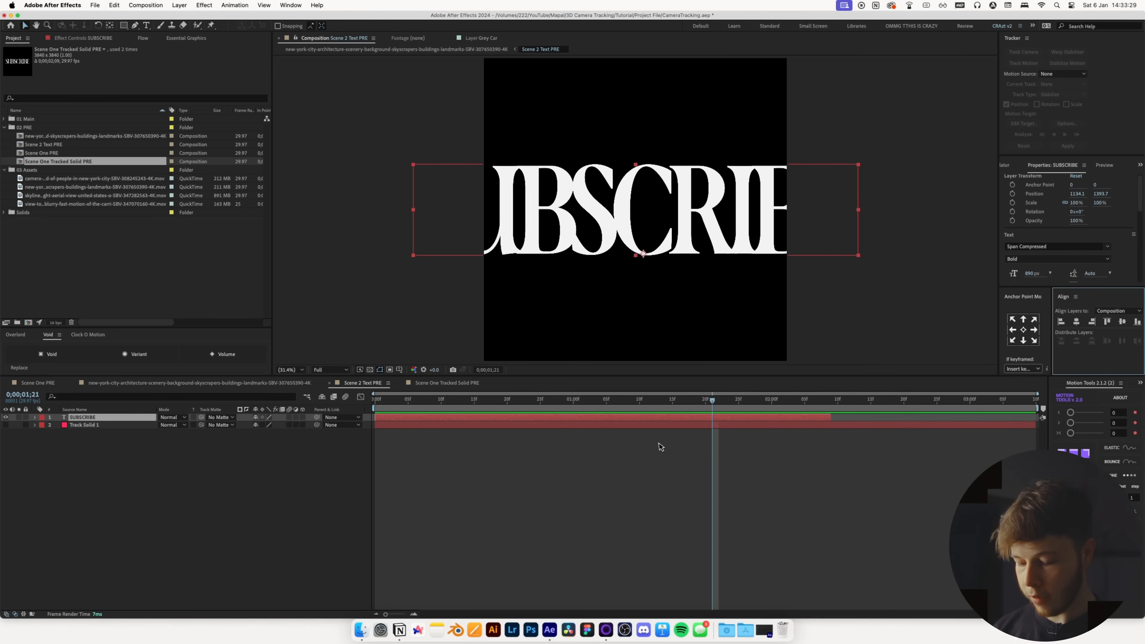
# Step: Resize the Scene 2 Text PRE composition to 3840 x 3840 px and extend the SUBSCRIBE layer to the composition's end
pyautogui.press('super+k')
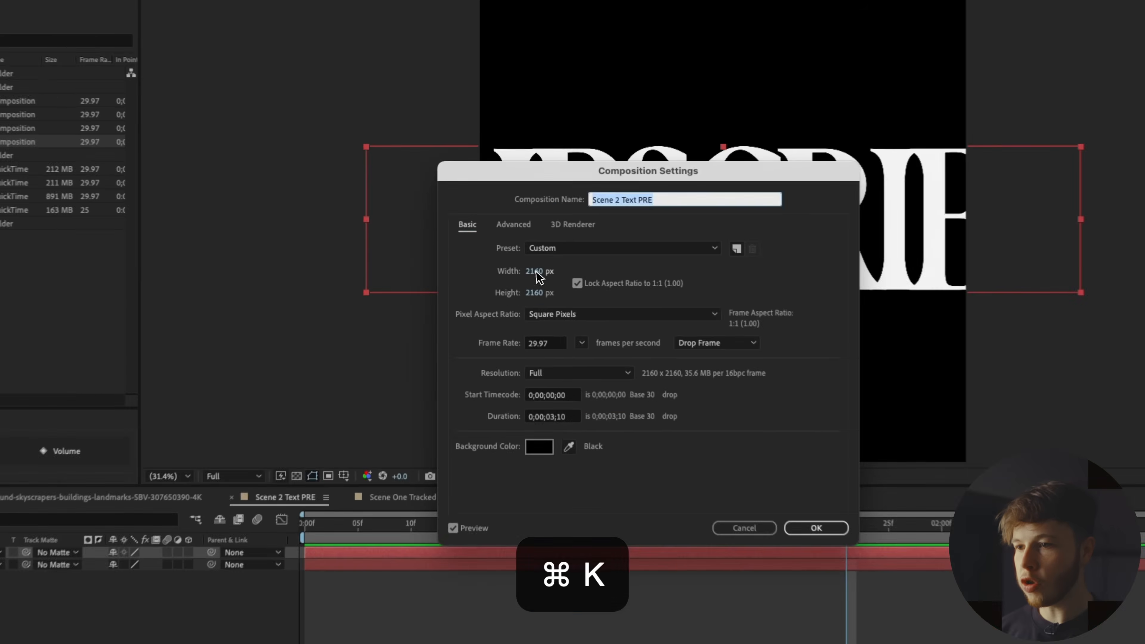
pyautogui.click(537, 272)
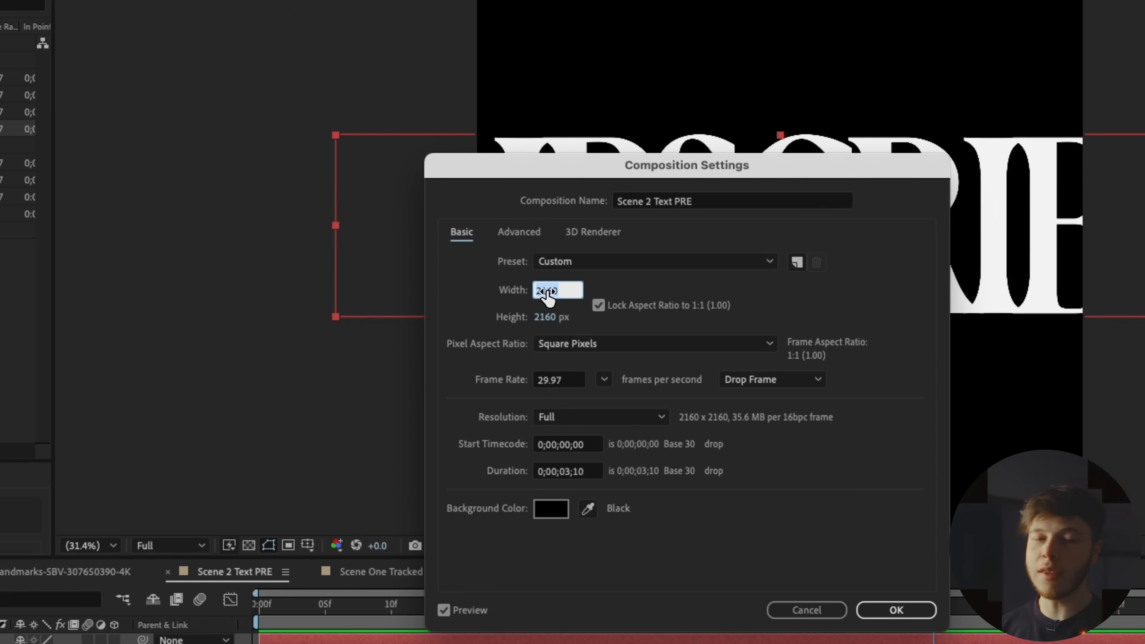
pyautogui.write('38400')
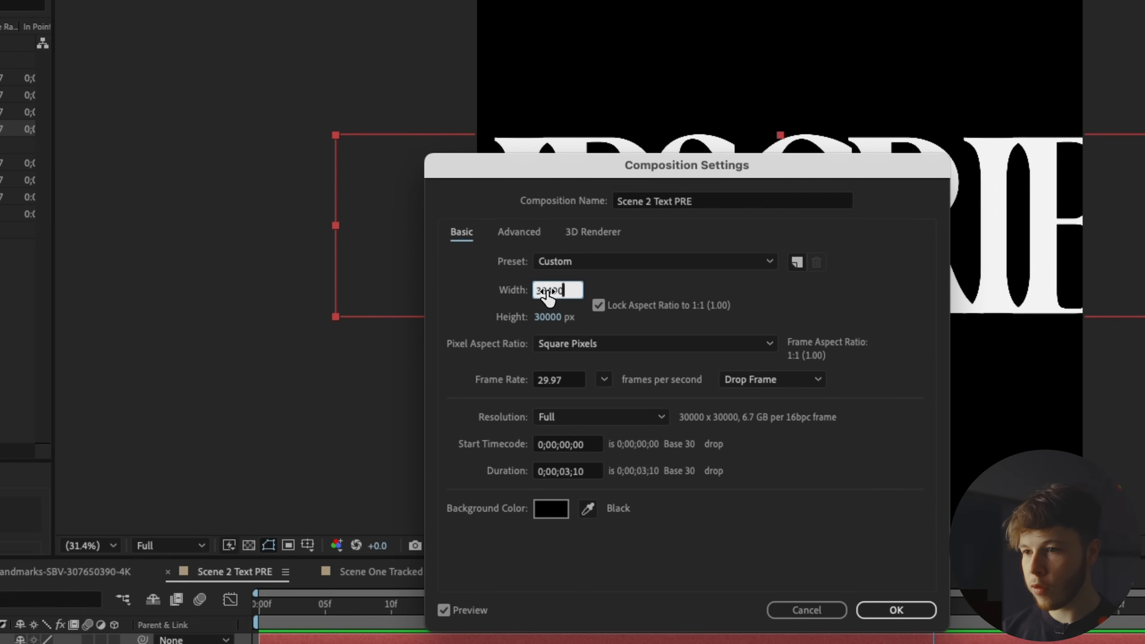
pyautogui.press('BackSpace')
pyautogui.press('BackSpace')
pyautogui.write('40')
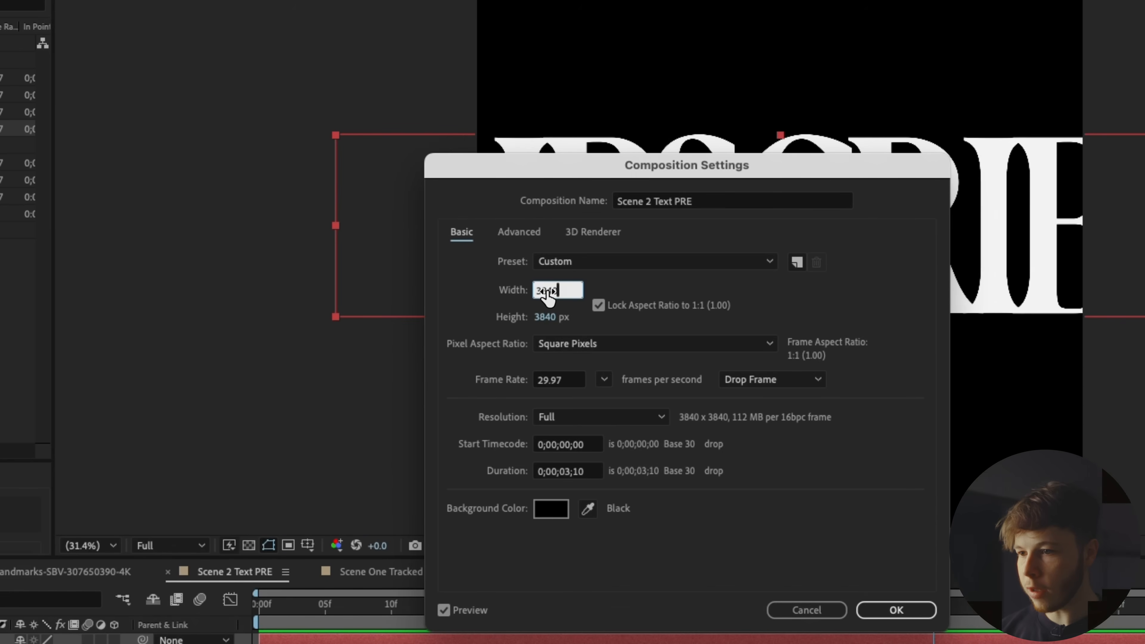
pyautogui.press('Return')
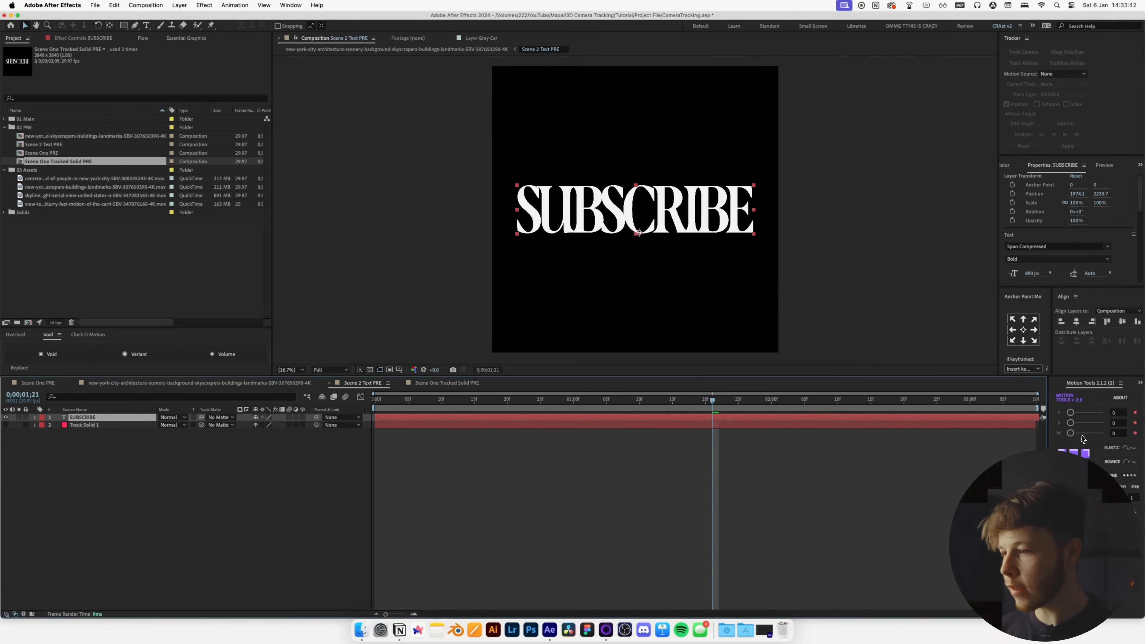
pyautogui.moveTo(830, 419); pyautogui.dragTo(1039, 418)
# Step: Rename the skyscraper footage composition as "Scene 2 PRE"
pyautogui.click(279, 383)
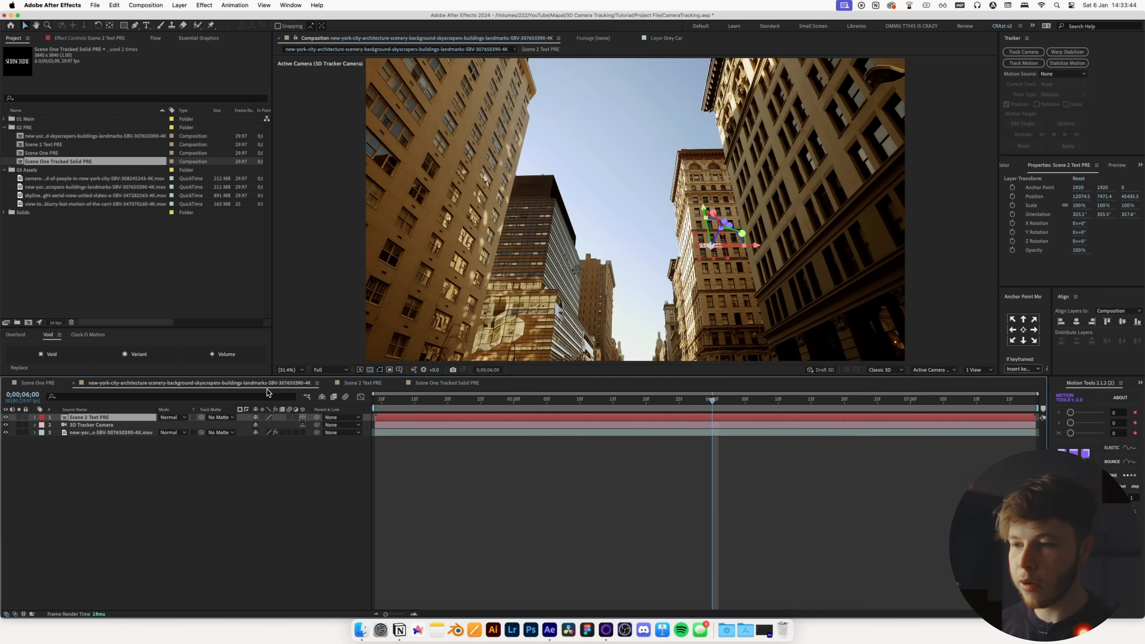
pyautogui.click(565, 485)
pyautogui.press('super+k')
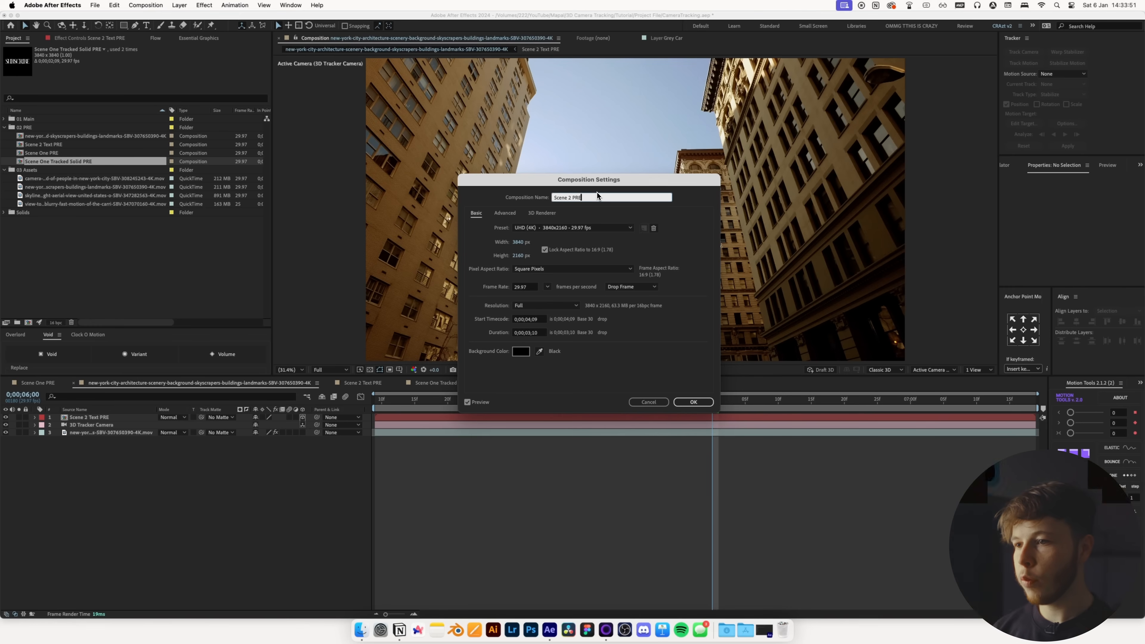
pyautogui.write('Scene 2 PRE')
pyautogui.press('Return')
# Step: Scale the Scene 2 Text PRE layer to 2322% and move it between the buildings to about -144.9, 1871.8, 48169
pyautogui.click(87, 418)
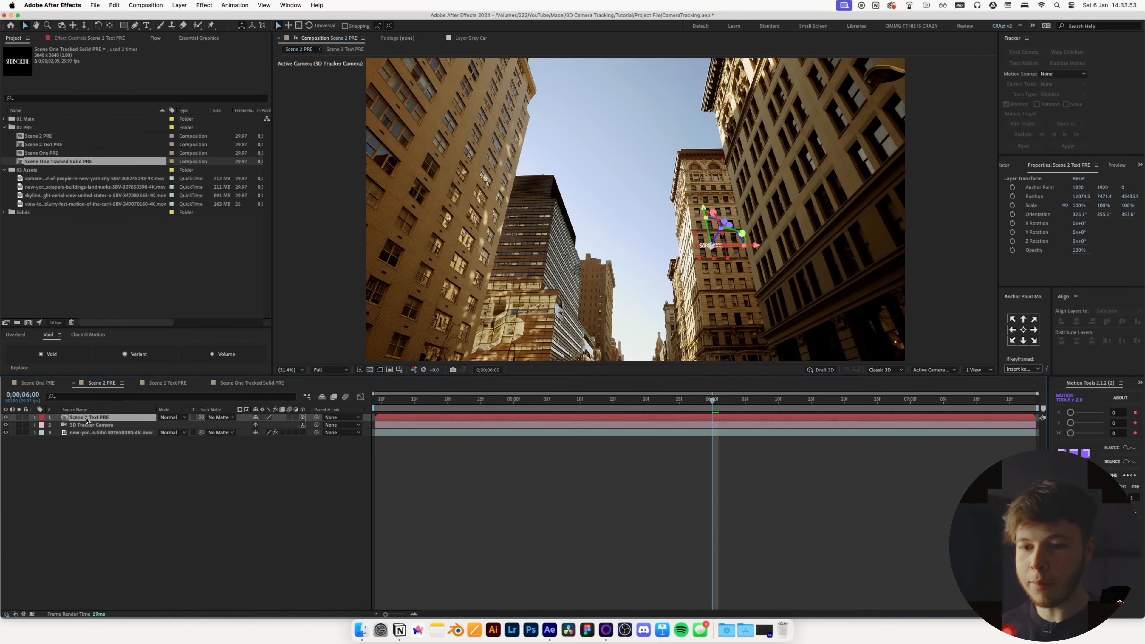
pyautogui.press('s')
pyautogui.moveTo(266, 425); pyautogui.dragTo(670, 246)
pyautogui.moveTo(622, 211); pyautogui.dragTo(628, 174)
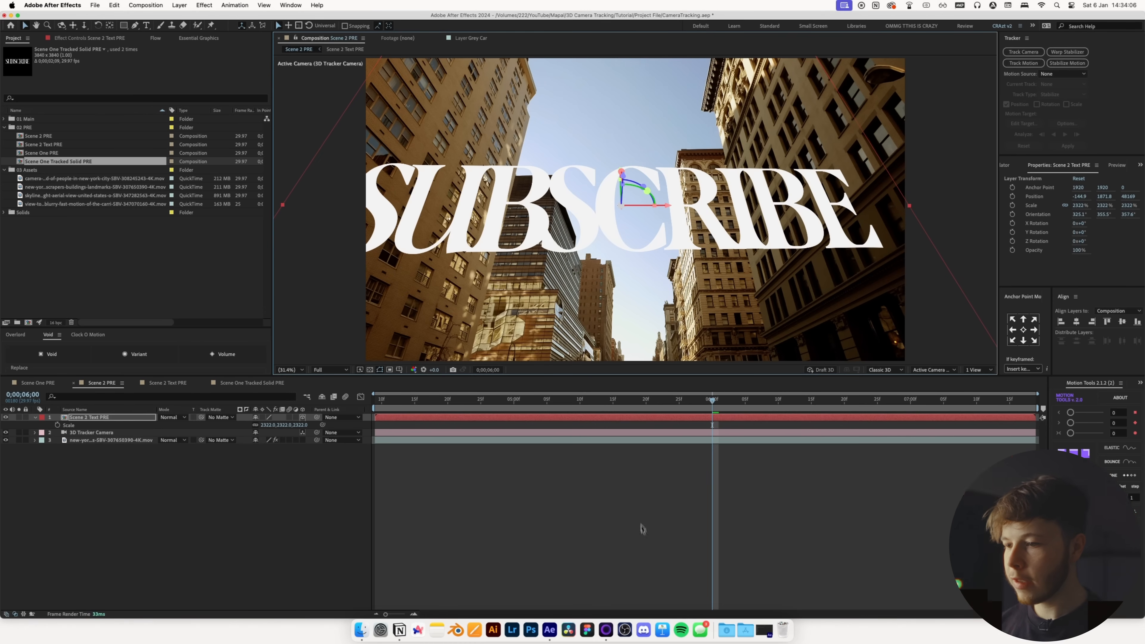
pyautogui.moveTo(712, 428); pyautogui.dragTo(469, 424)
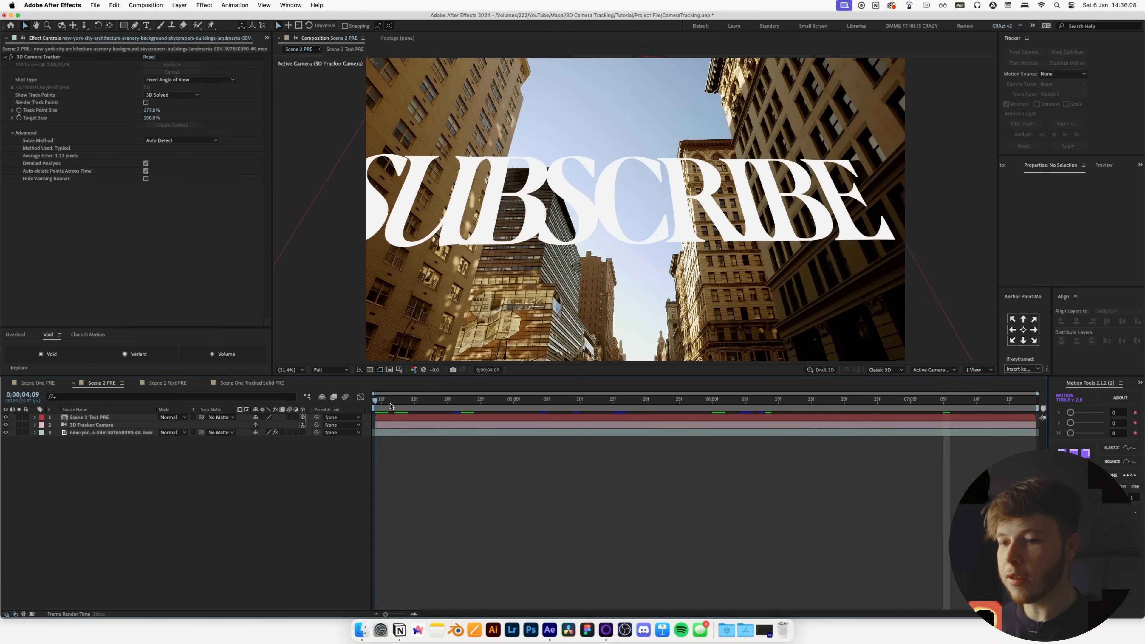
# Step: Duplicate the skyscraper footage layer, place the copy above the text layer, and remove its 3D Camera Tracker effect
pyautogui.click(87, 433)
pyautogui.press('super+d')
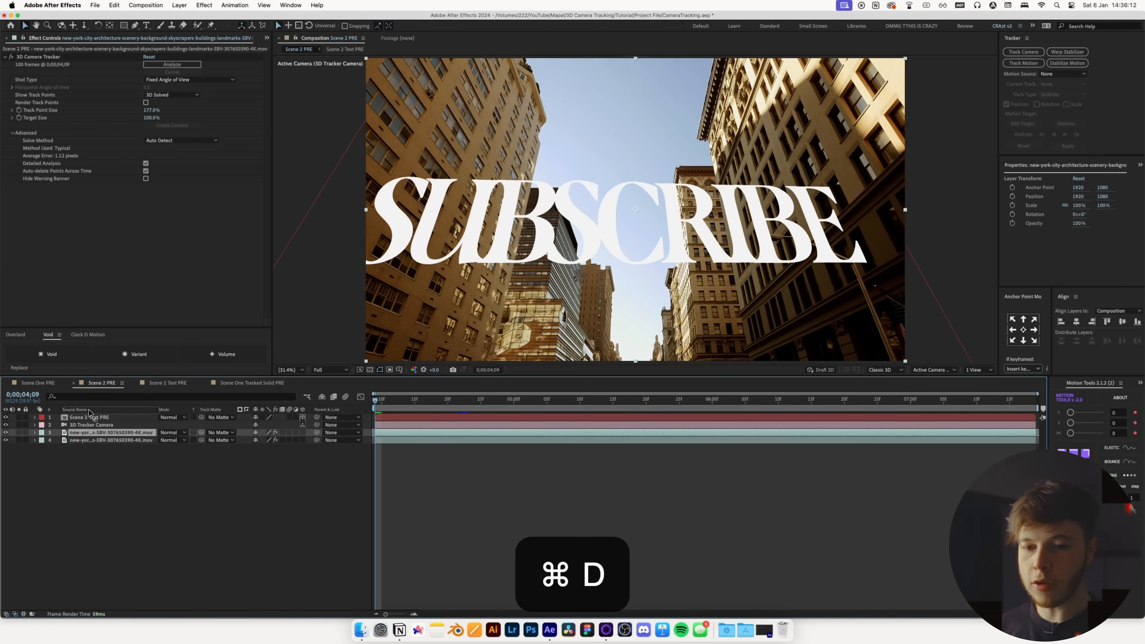
pyautogui.moveTo(89, 410); pyautogui.dragTo(89, 414)
pyautogui.click(47, 58)
pyautogui.press('Delete')
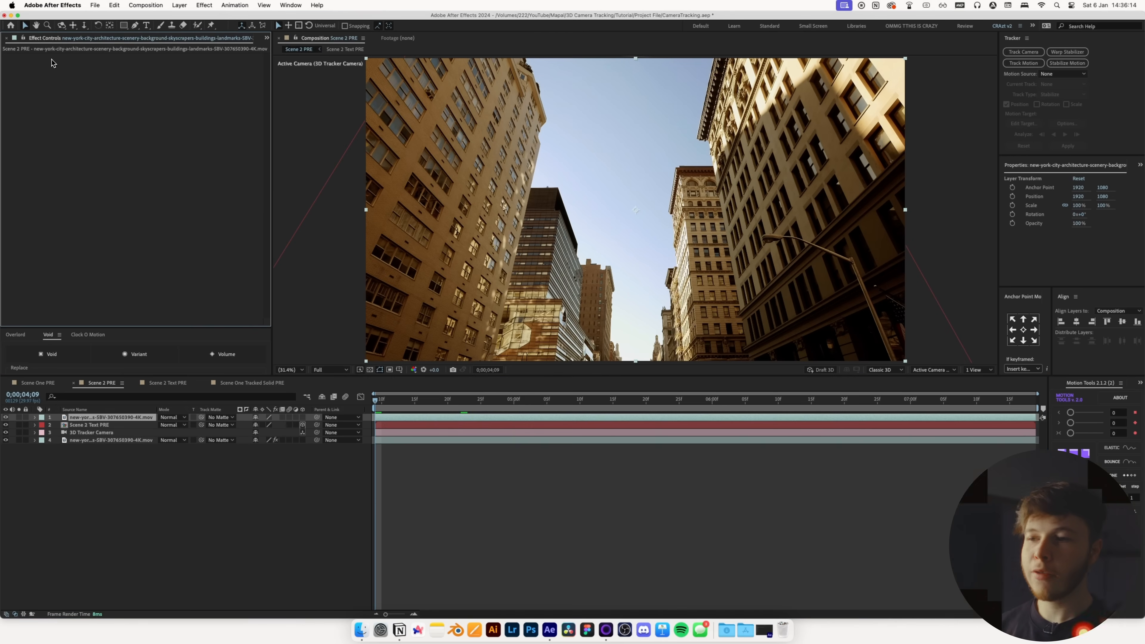
# Step: Open the top footage copy at 0;00;04;09 and select the two nearest buildings flanking the street with the Roto Brush
pyautogui.doubleClick(141, 416)
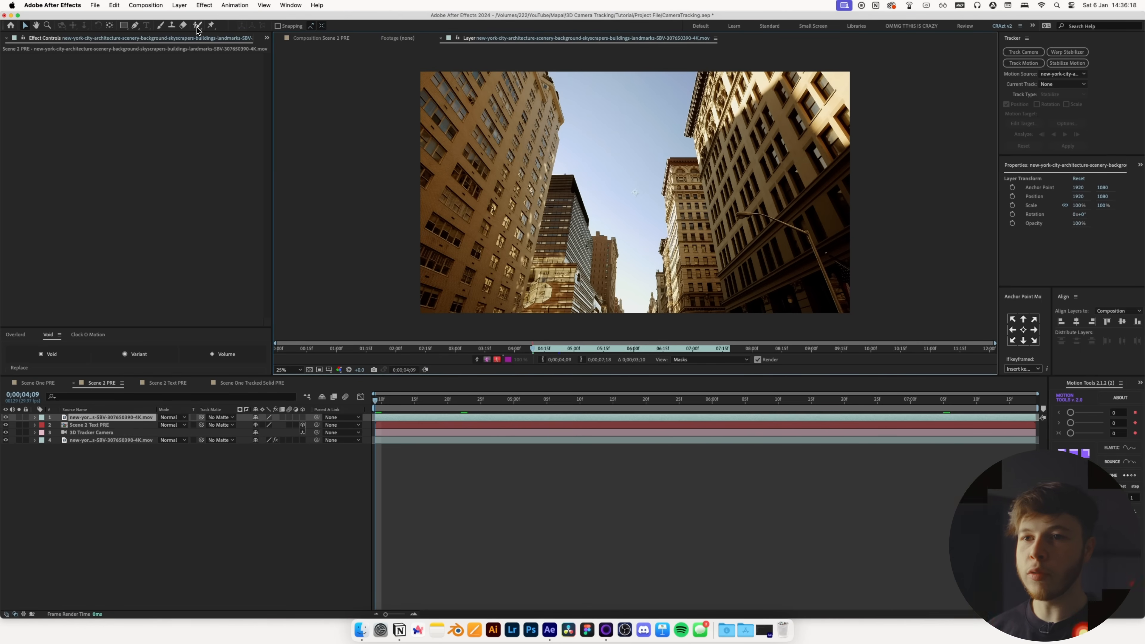
pyautogui.click(636, 192)
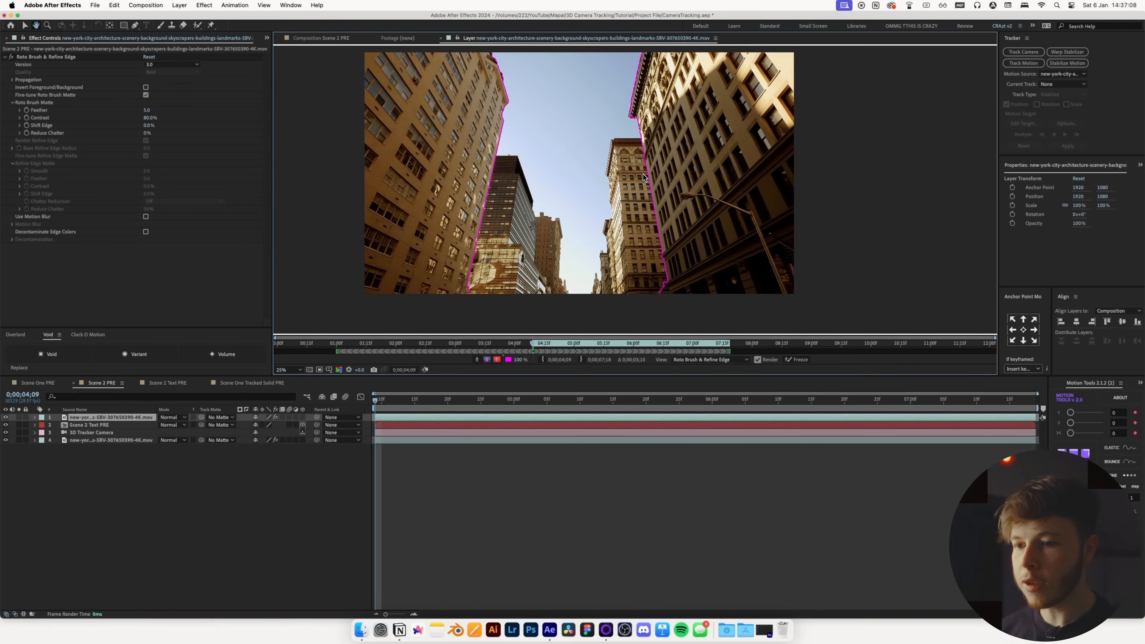
# Step: Propagate the Roto Brush selection of the two near buildings frame by frame to the clip's end, and return to the Scene 2 PRE composition
pyautogui.press('super+Right')
pyautogui.press('super+Right')
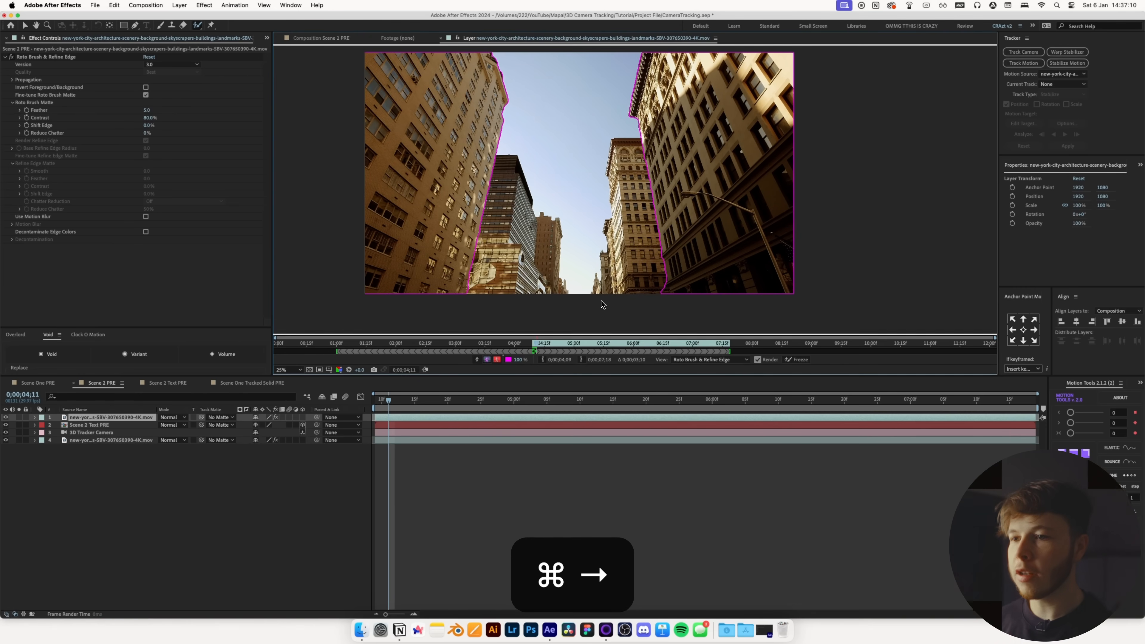
pyautogui.press('super+Right')
pyautogui.press('super+Right')
pyautogui.press('super+Right')
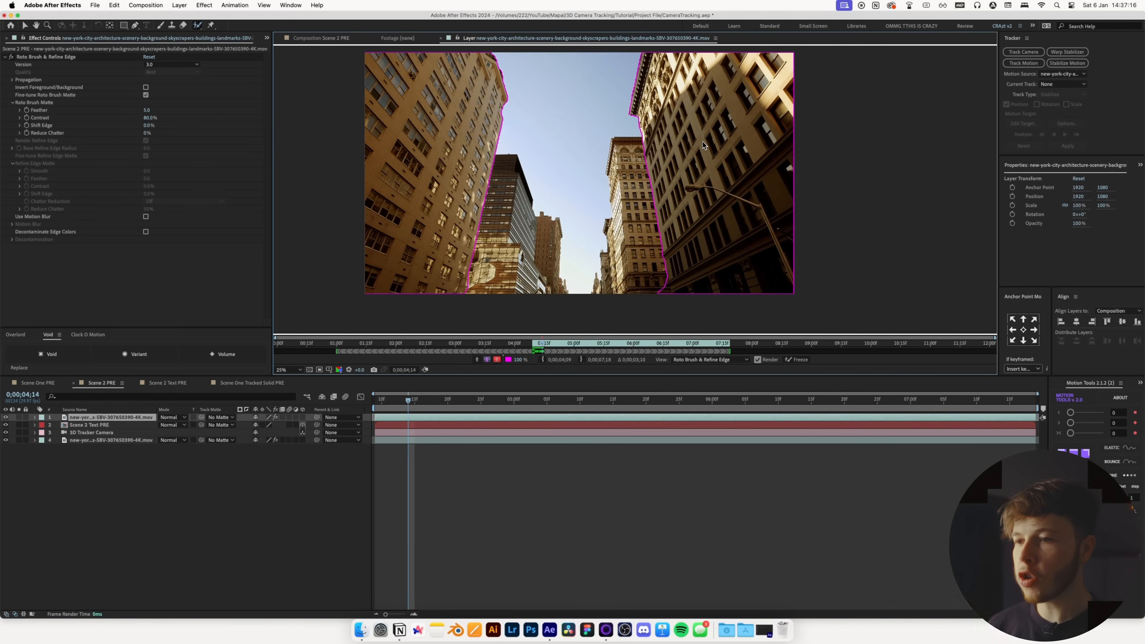
pyautogui.press('super+Right')
pyautogui.press('super+Right')
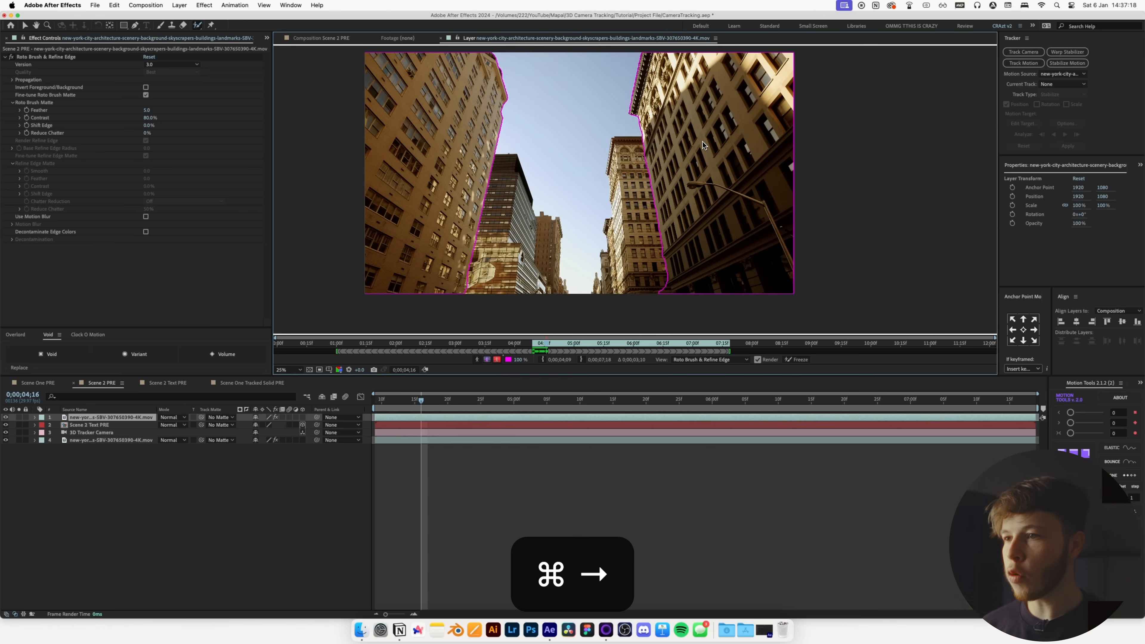
pyautogui.press('super+Right')
pyautogui.press('super+Right')
pyautogui.press('super+Right')
pyautogui.press('super+Right')
pyautogui.press('super+Right')
pyautogui.press('super+Right')
pyautogui.press('super+Right')
pyautogui.press('super+Right')
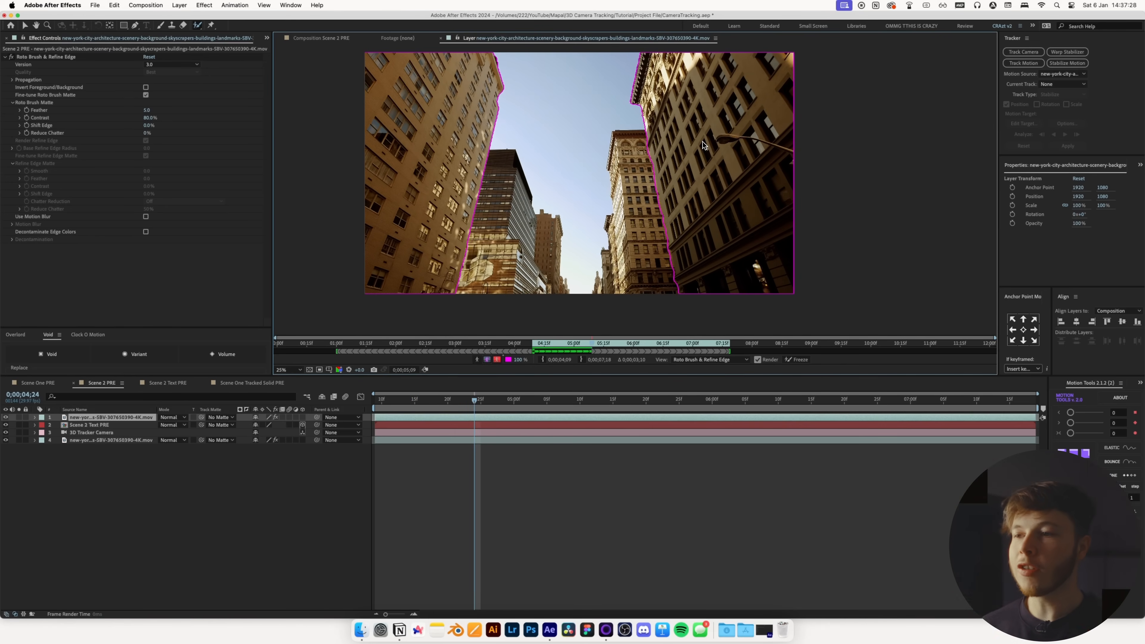
pyautogui.press('super+Right')
pyautogui.press('super+Right')
pyautogui.press('super+Right')
pyautogui.press('super+Right')
pyautogui.press('super+Right')
pyautogui.press('super+Right')
pyautogui.press('super+Right')
pyautogui.press('super+Right')
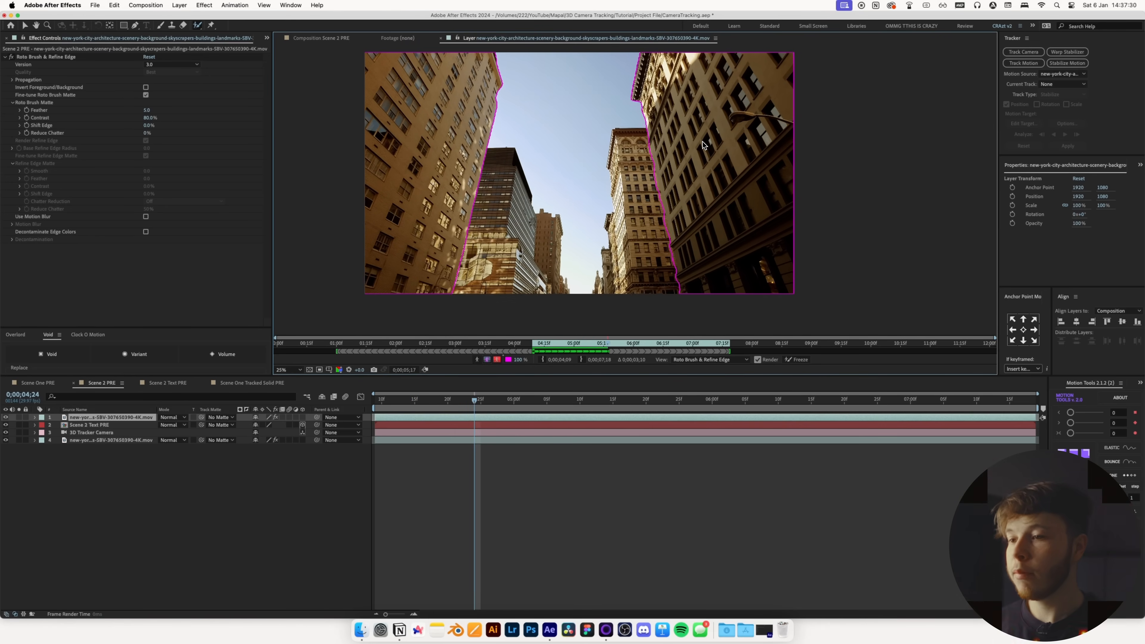
pyautogui.press('super+Right')
pyautogui.press('super+Right')
pyautogui.press('super+Right')
pyautogui.press('super+Right')
pyautogui.press('super+Right')
pyautogui.press('super+Right')
pyautogui.press('super+Right')
pyautogui.press('super+Right')
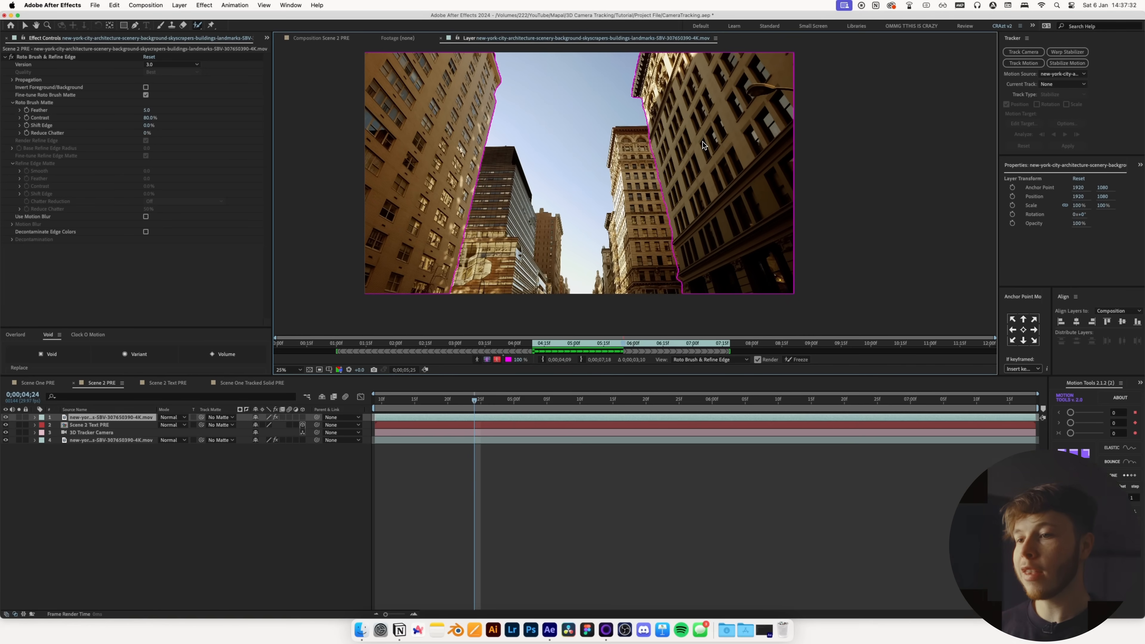
pyautogui.press('super+Right')
pyautogui.press('super+Right')
pyautogui.press('super+Right')
pyautogui.press('super+Right')
pyautogui.press('super+Right')
pyautogui.press('super+Right')
pyautogui.press('super+Right')
pyautogui.press('super+Right')
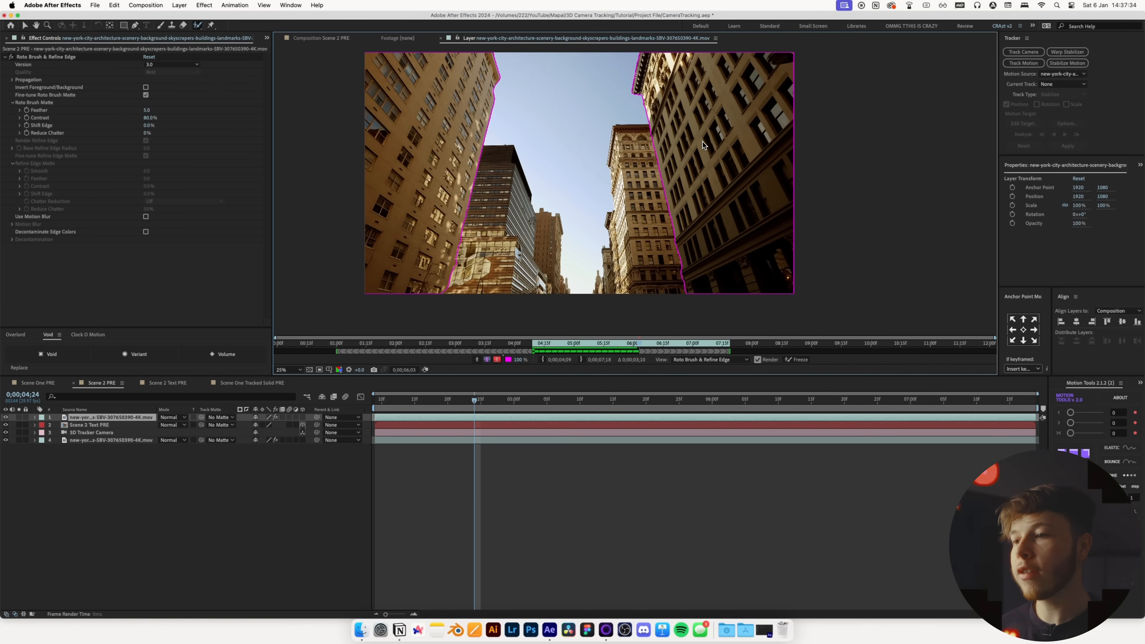
pyautogui.press('super+Right')
pyautogui.press('super+Right')
pyautogui.press('super+Right')
pyautogui.press('super+Right')
pyautogui.press('super+Right')
pyautogui.press('super+Right')
pyautogui.press('super+Right')
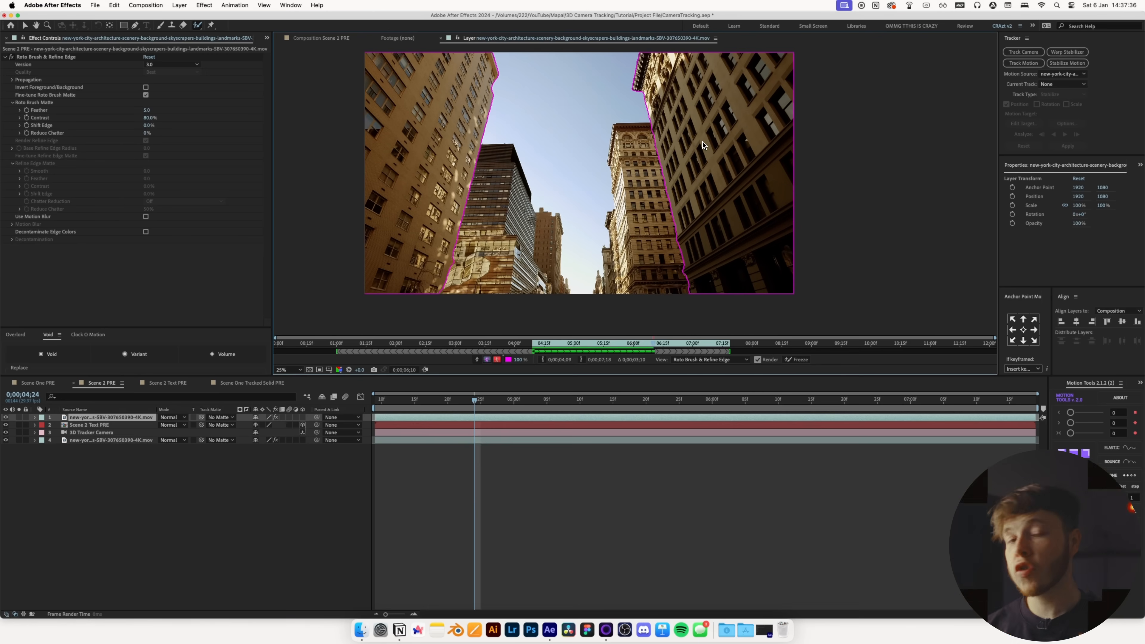
pyautogui.press('super+Right')
pyautogui.press('super+Right')
pyautogui.press('super+Right')
pyautogui.press('super+Right')
pyautogui.press('super+Right')
pyautogui.press('super+Right')
pyautogui.press('super+Right')
pyautogui.press('super+Right')
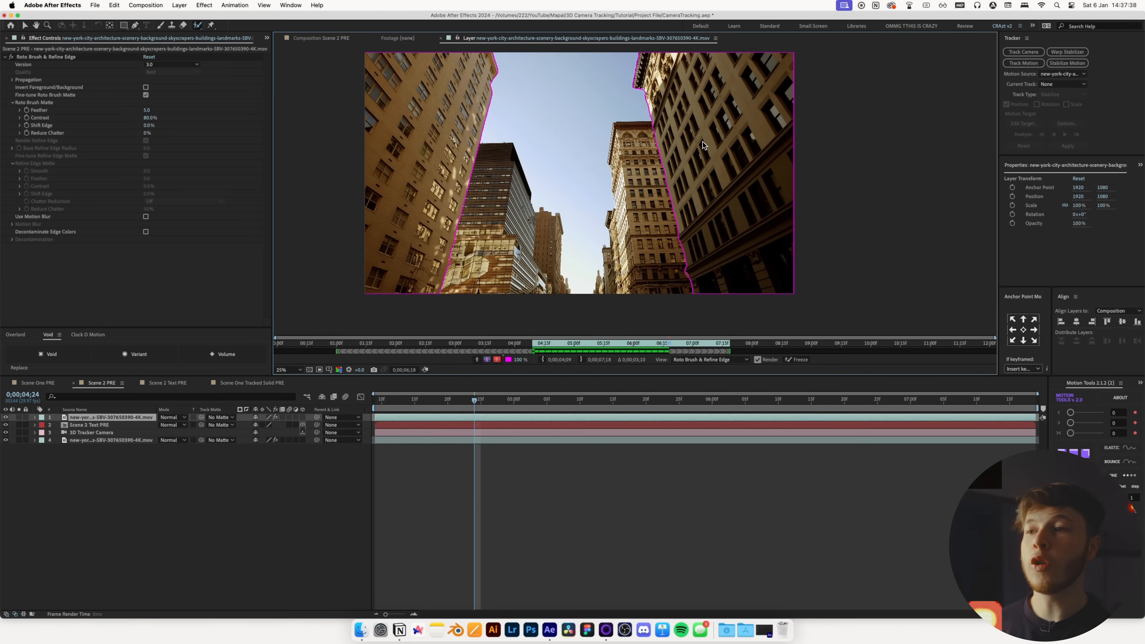
pyautogui.press('super+Right')
pyautogui.press('super+Right')
pyautogui.press('super+Right')
pyautogui.press('super+Right')
pyautogui.press('super+Right')
pyautogui.press('super+Right')
pyautogui.press('super+Right')
pyautogui.press('super+Right')
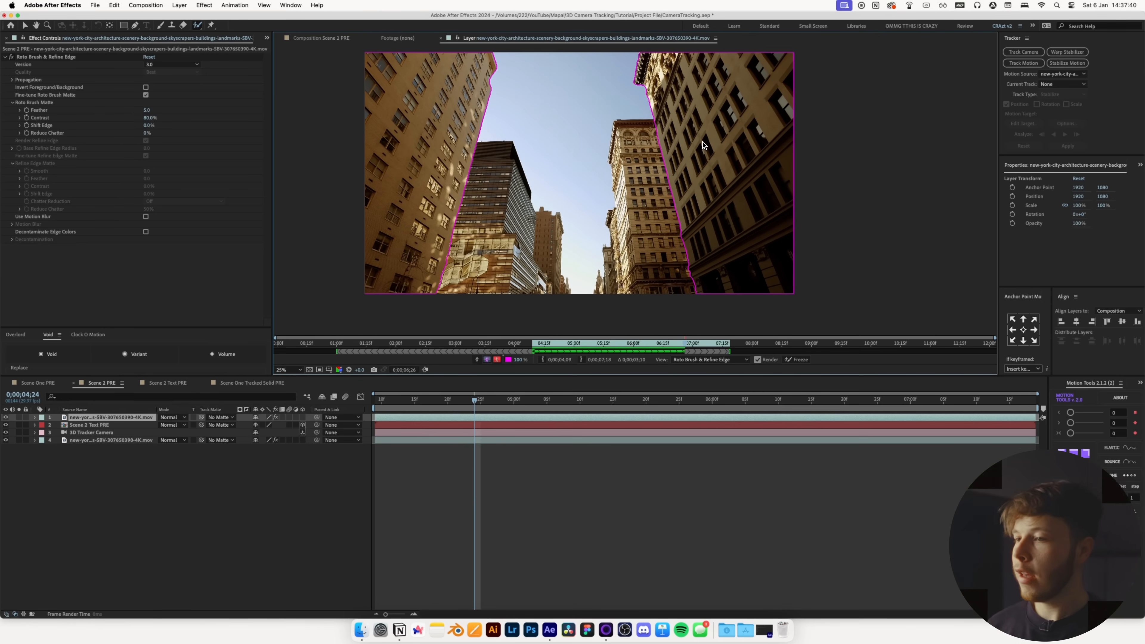
pyautogui.press('super+Right')
pyautogui.press('super+Right')
pyautogui.press('super+Right')
pyautogui.press('super+Right')
pyautogui.press('super+Right')
pyautogui.press('super+Right')
pyautogui.press('super+Right')
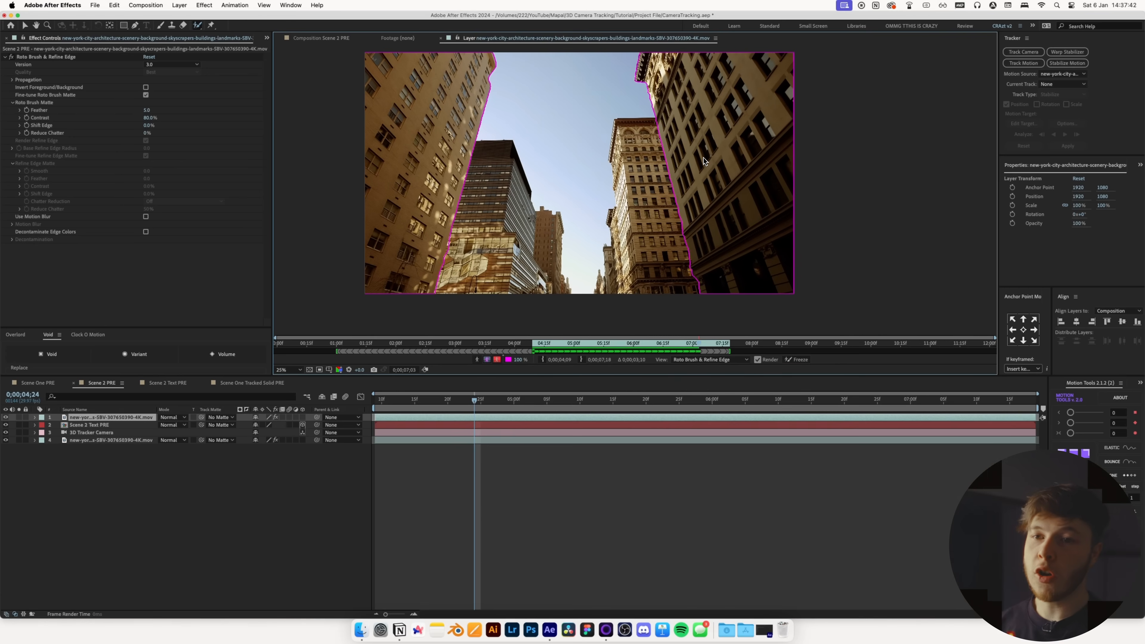
pyautogui.press('super+Right')
pyautogui.press('super+Right')
pyautogui.press('super+Right')
pyautogui.press('super+Right')
pyautogui.press('super+Right')
pyautogui.press('super+Right')
pyautogui.press('super+Right')
pyautogui.press('super+Right')
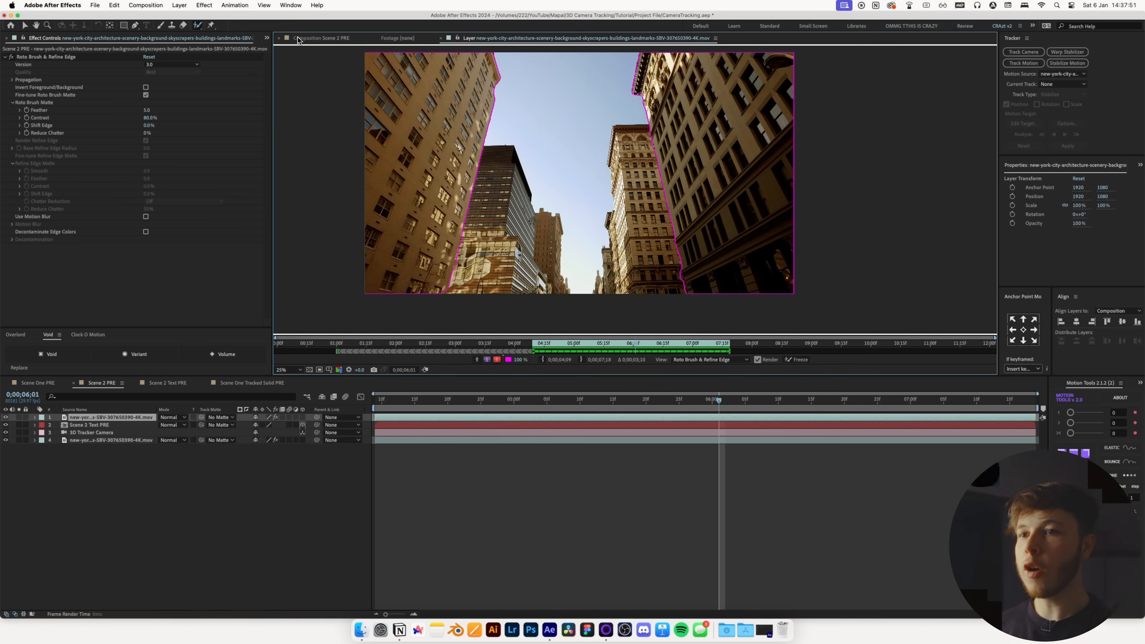
pyautogui.click(298, 39)
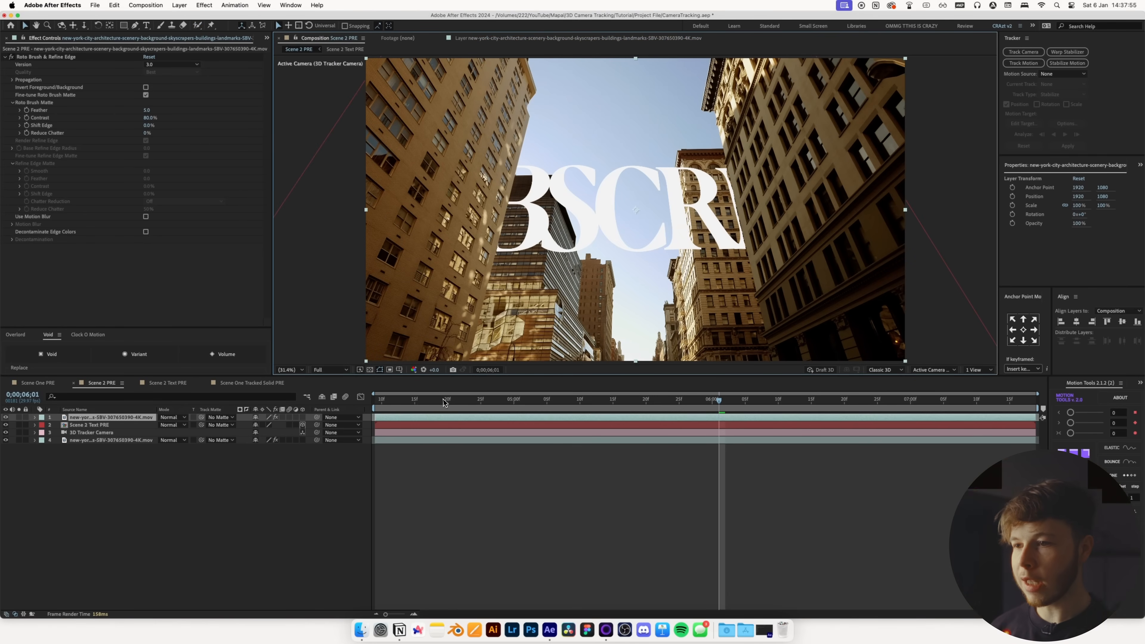
# Step: Preview the shot, scale the Scene 2 Text PRE layer to 3310% and move it sideways to about 21310.3, 2096.5, 50060.7
pyautogui.moveTo(439, 402); pyautogui.dragTo(375, 405)
pyautogui.press('space')
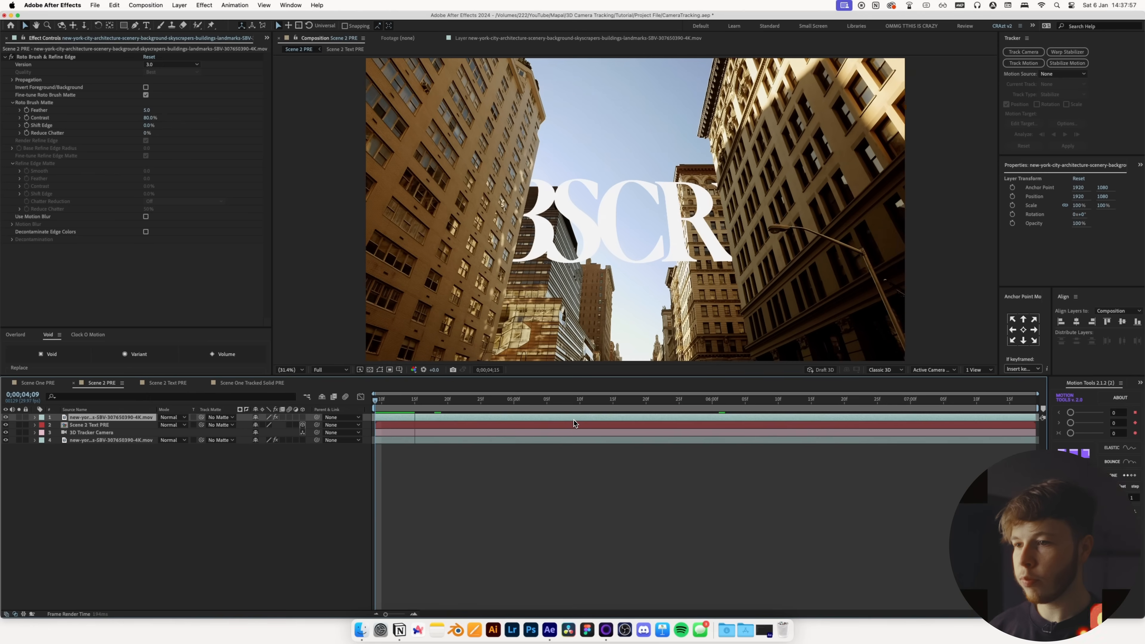
pyautogui.click(105, 425)
pyautogui.press('s')
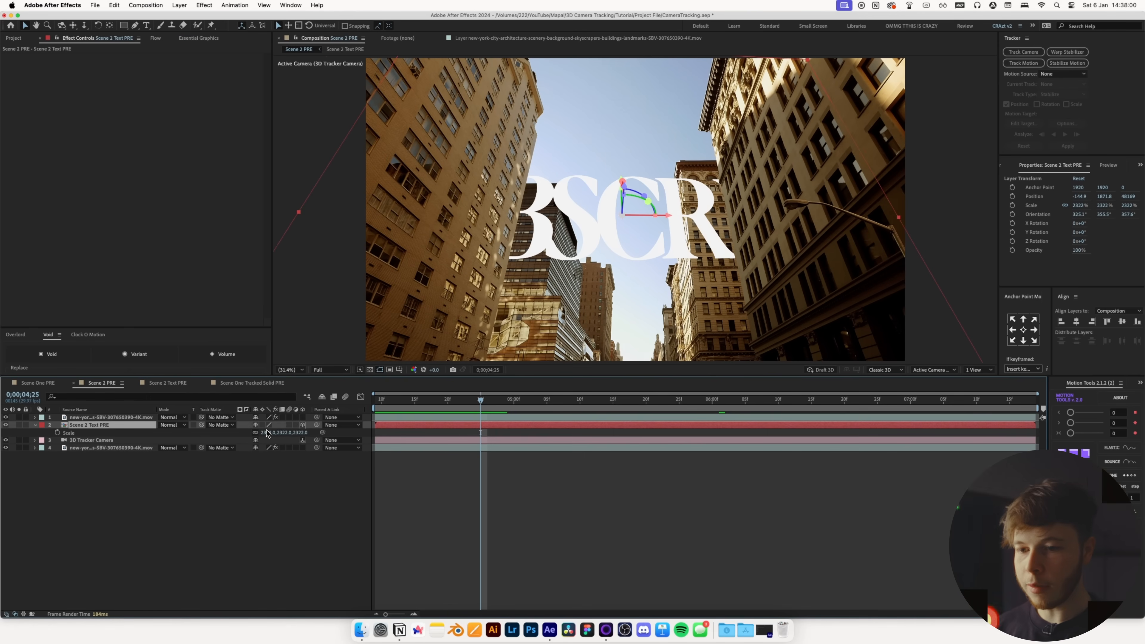
pyautogui.moveTo(280, 432); pyautogui.dragTo(656, 351)
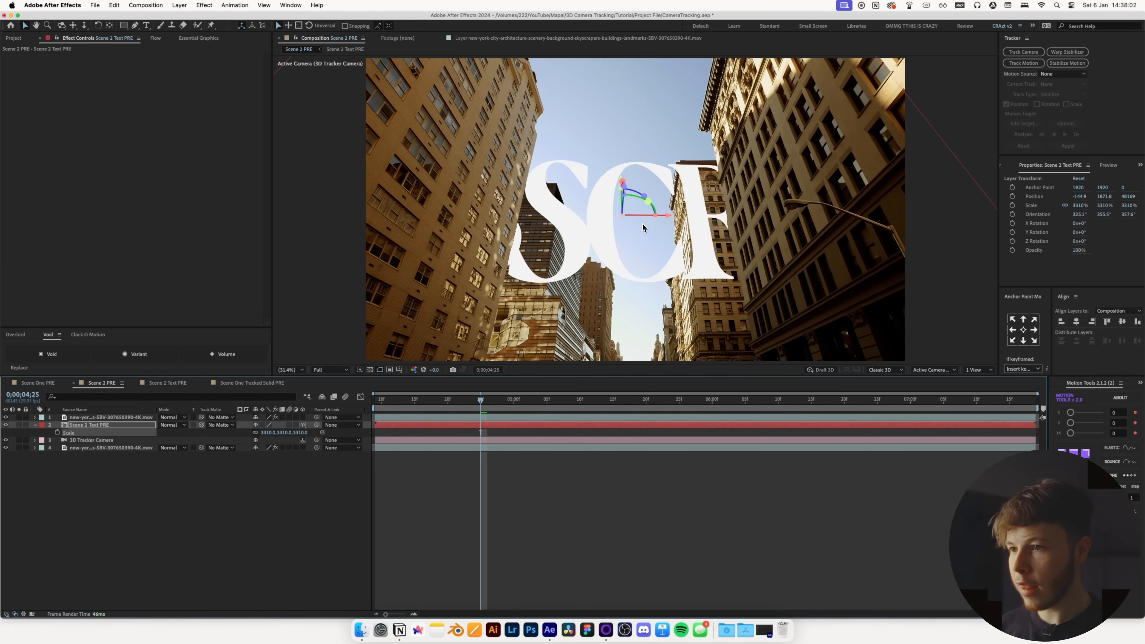
pyautogui.moveTo(655, 216); pyautogui.dragTo(807, 217)
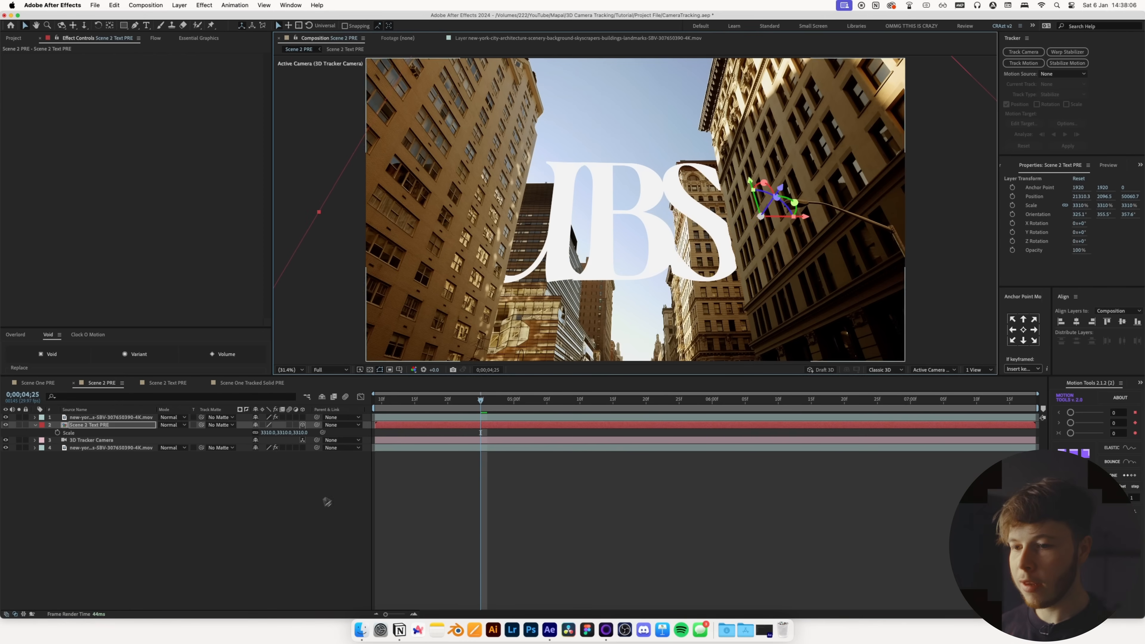
# Step: Keyframe the text's position from 0;00;04;09 to about -4999.7, 1821, 47741 at 0;00;07;18, and preview the movement
pyautogui.press('Home')
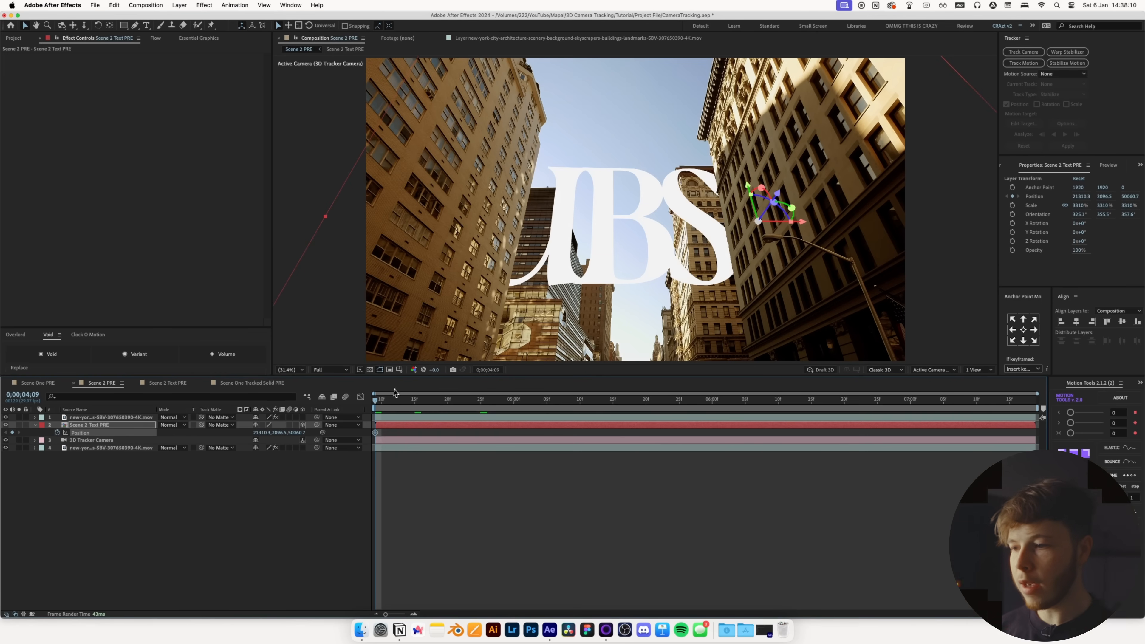
pyautogui.moveTo(398, 400); pyautogui.dragTo(1029, 400)
pyautogui.moveTo(828, 198); pyautogui.dragTo(595, 199)
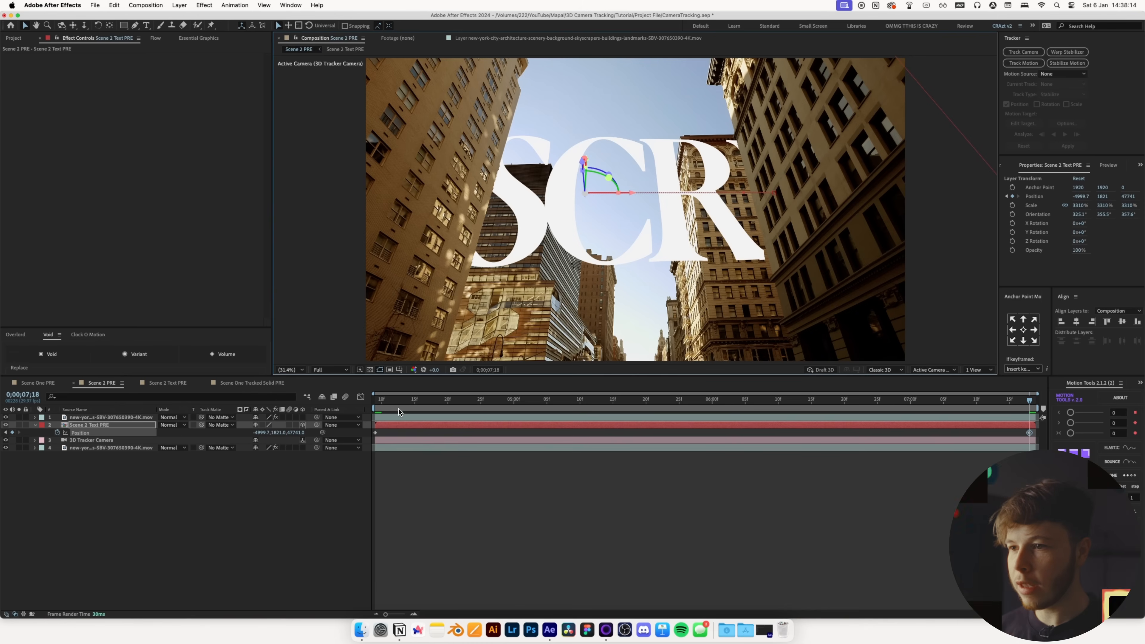
pyautogui.press('Home')
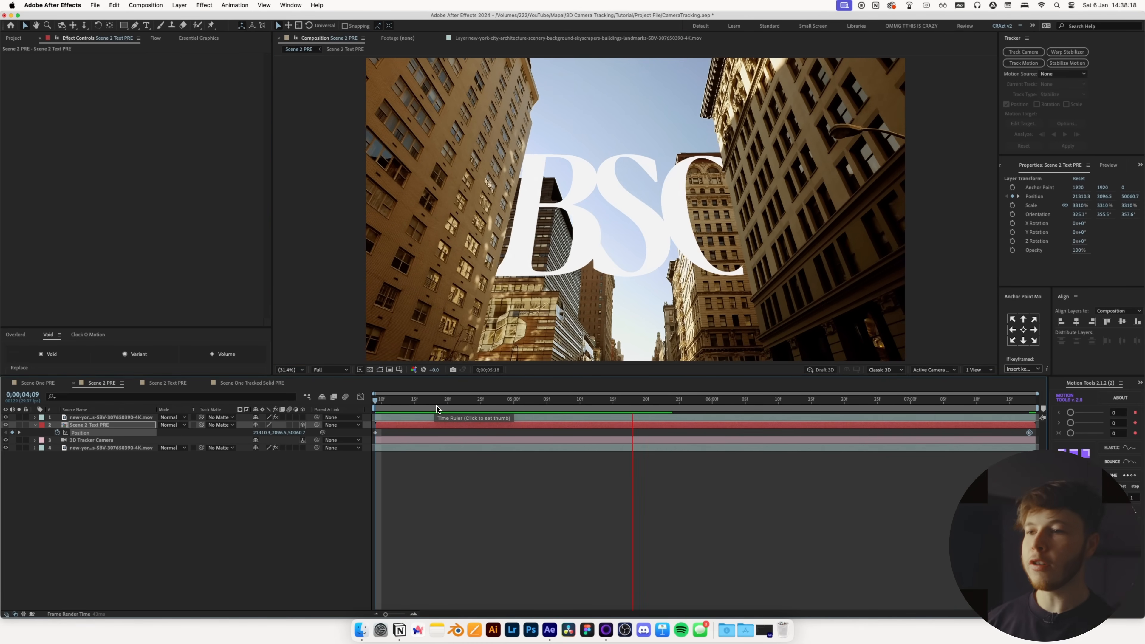
pyautogui.click(595, 453)
pyautogui.press('space')
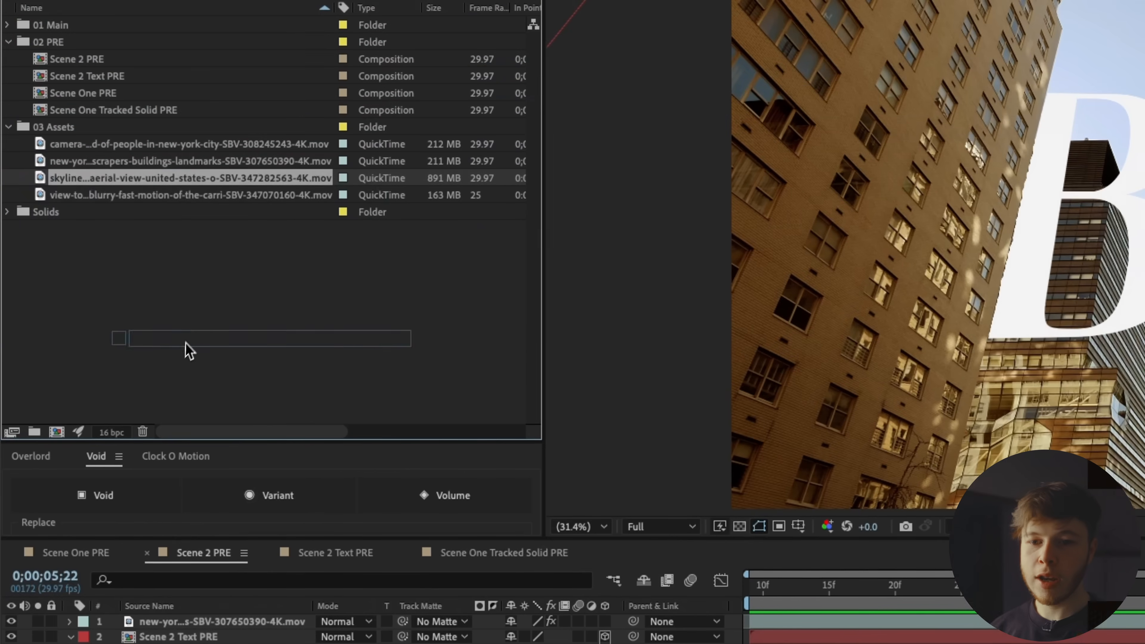
# Step: Create a composition from the Lower Manhattan skyline footage, trim it to start at 0:00:17:22, and preview it
pyautogui.moveTo(189, 351); pyautogui.dragTo(57, 432)
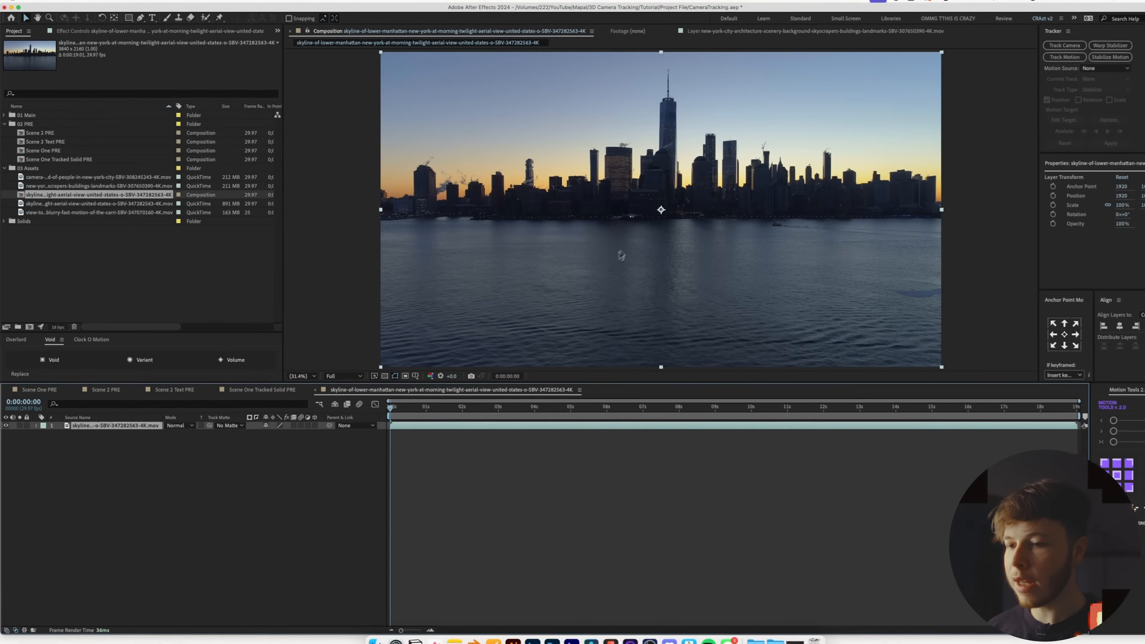
pyautogui.moveTo(406, 406); pyautogui.dragTo(988, 400)
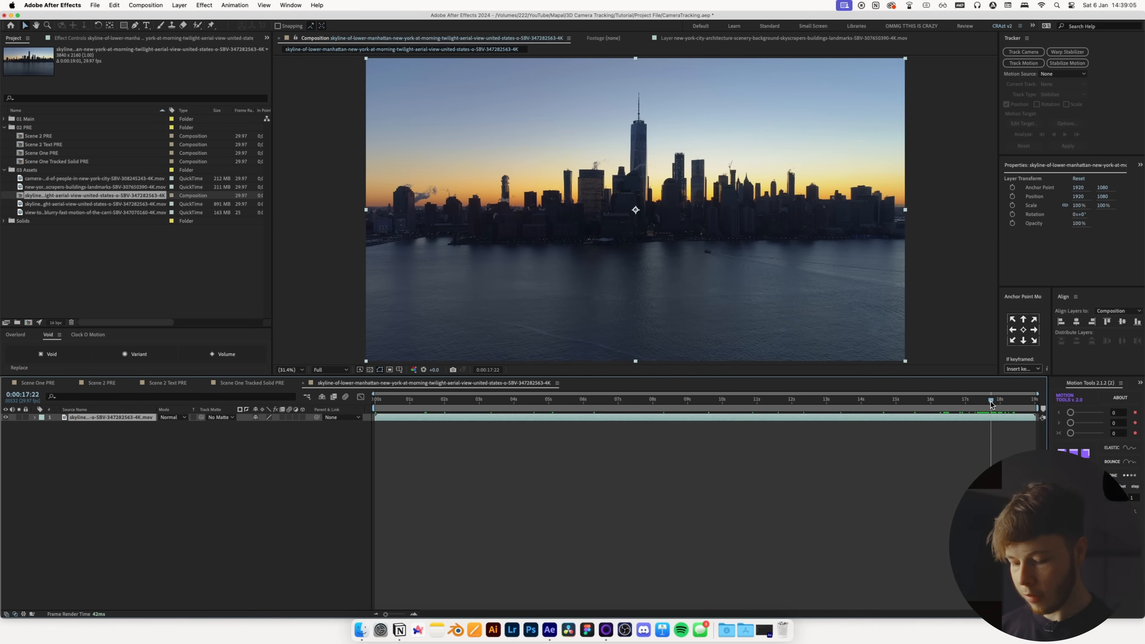
pyautogui.press('b')
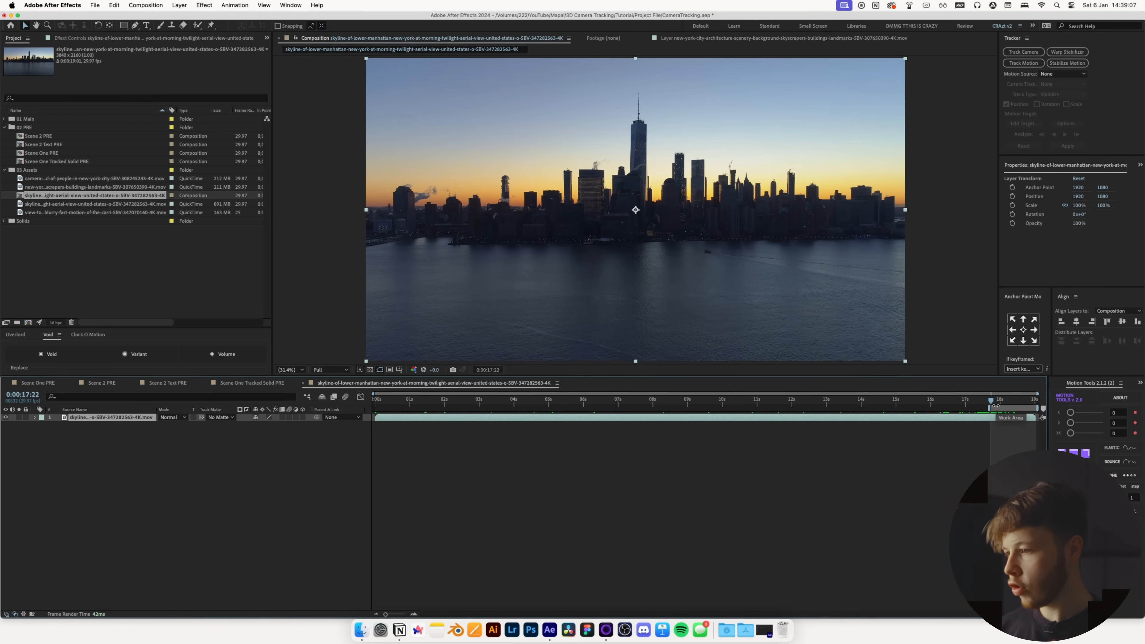
pyautogui.rightClick(996, 406)
pyautogui.click(1023, 434)
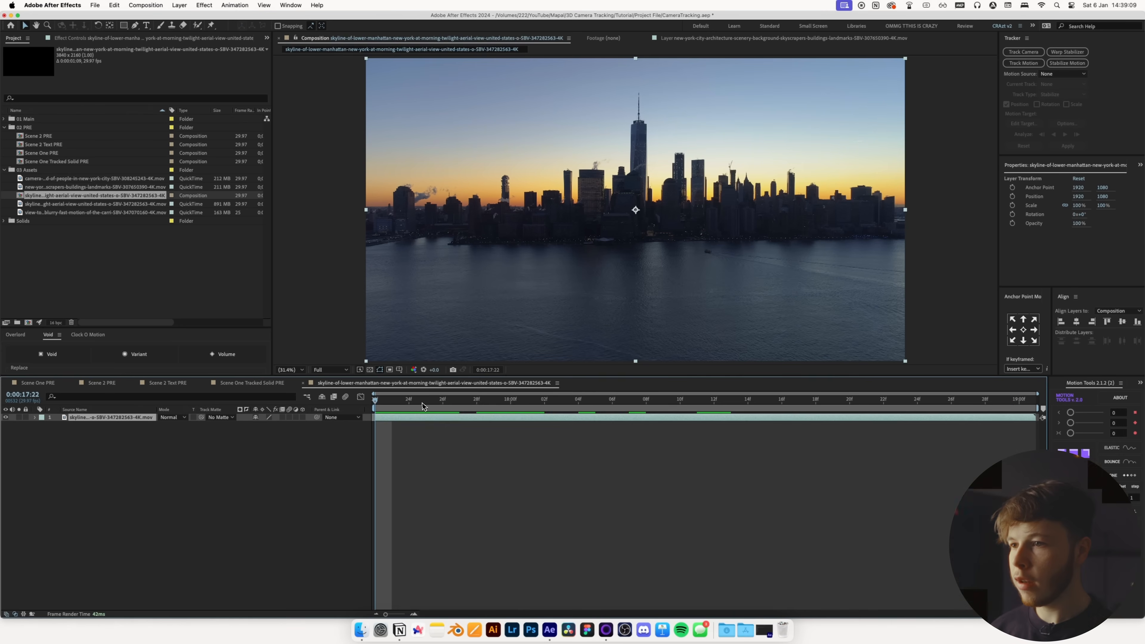
pyautogui.press('space')
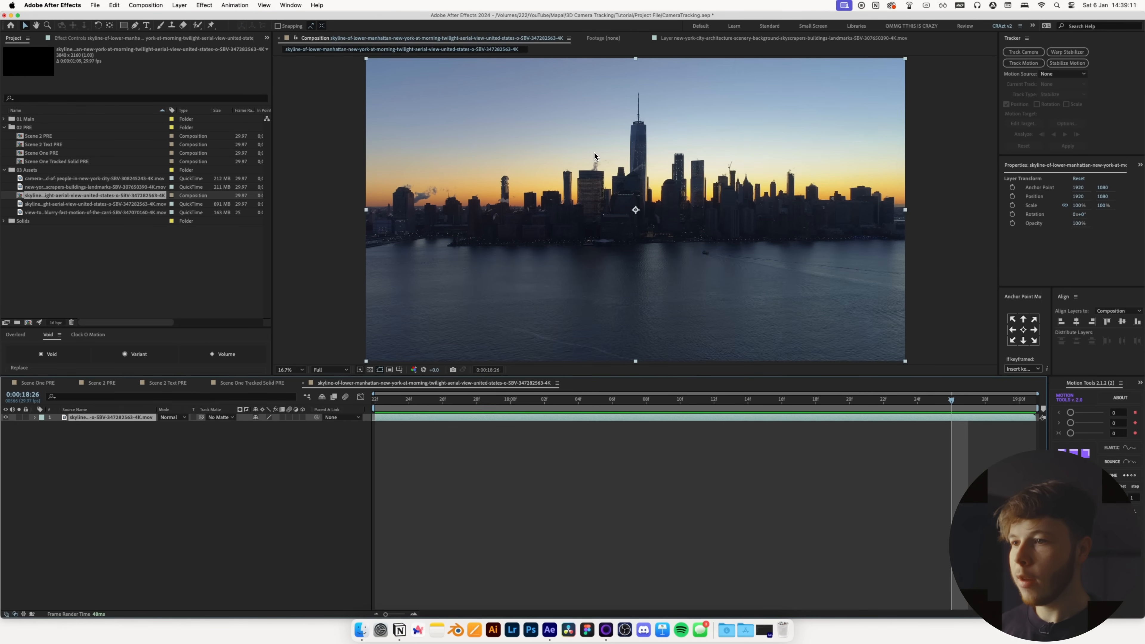
# Step: Camera-track the skyline footage and create a solid and camera from the track point on the central buildings below the tallest tower
pyautogui.scroll(-2, 649, 164)
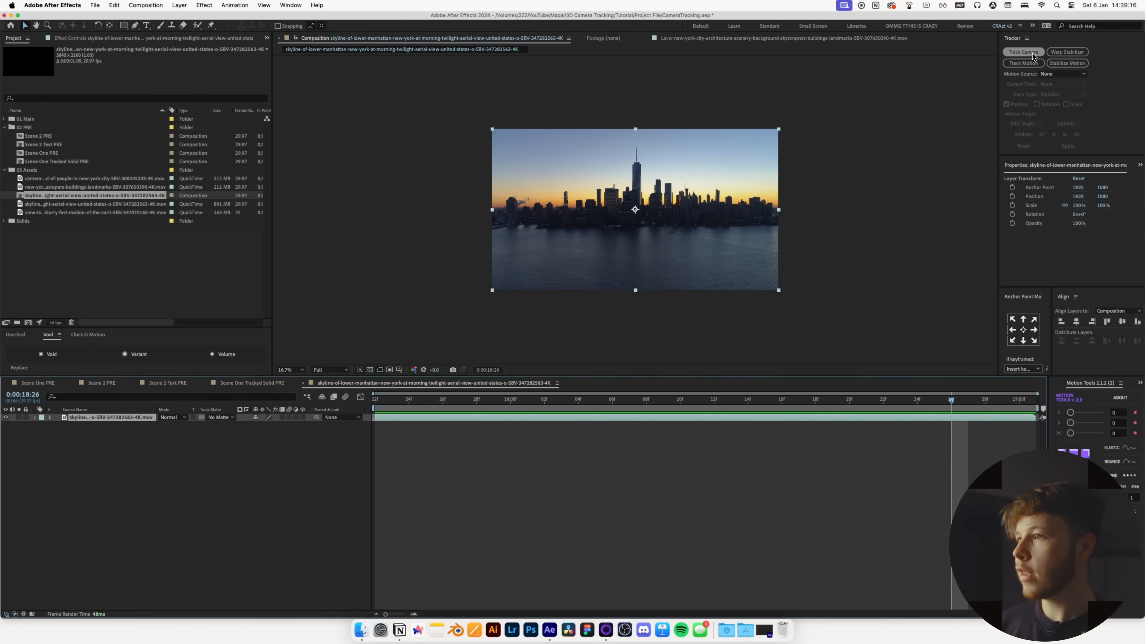
pyautogui.click(1023, 52)
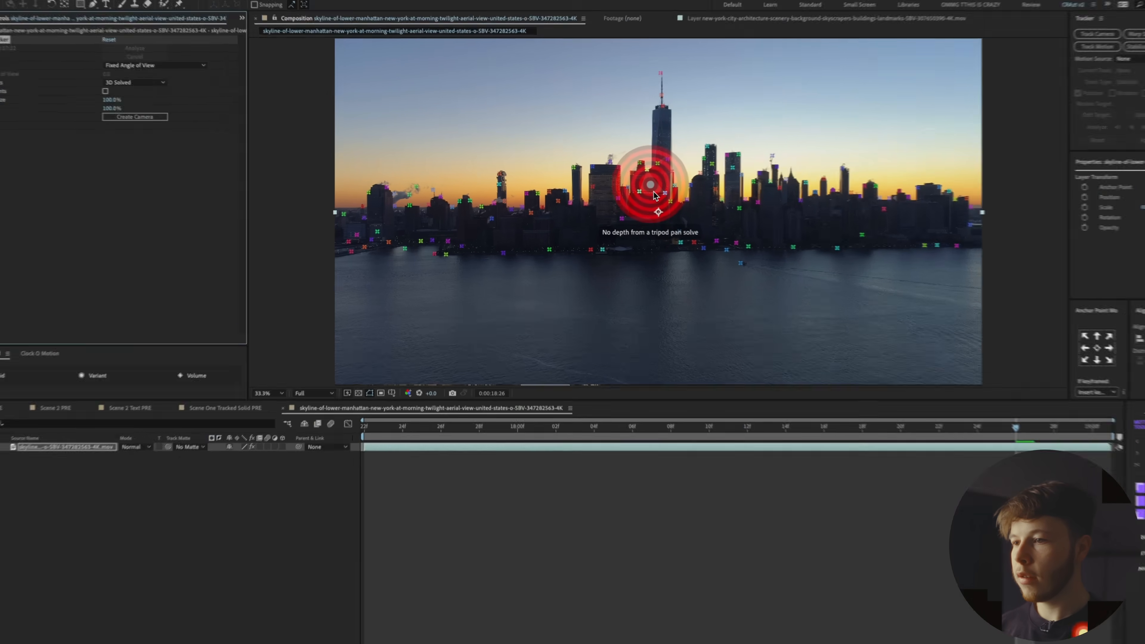
pyautogui.rightClick(631, 192)
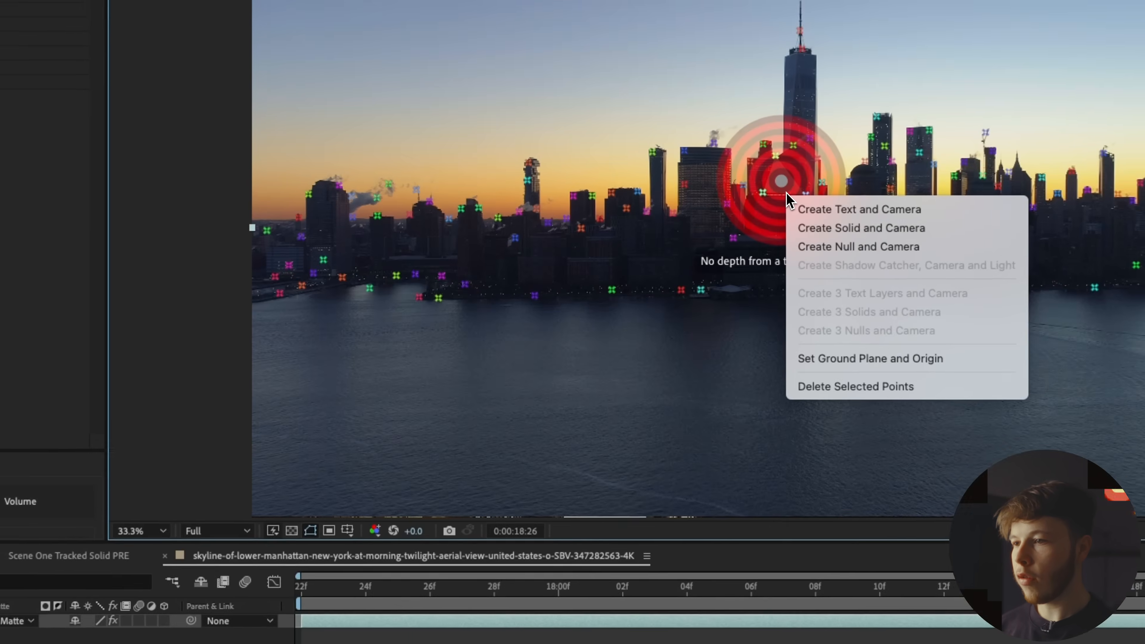
pyautogui.click(857, 233)
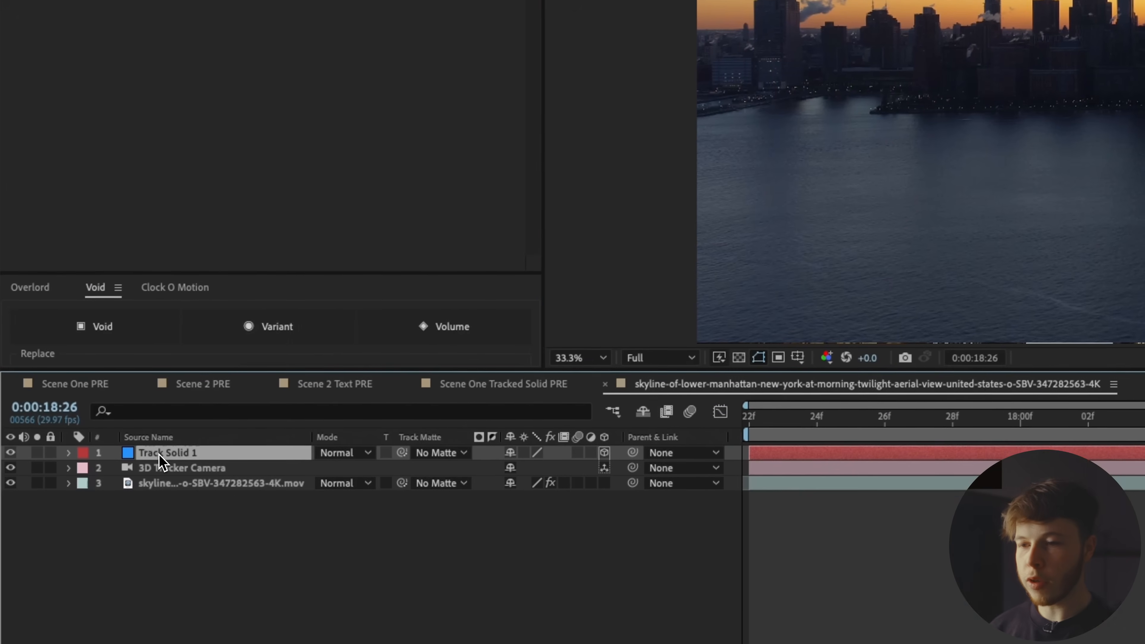
# Step: Pre-compose the tracked solid as Scene 3 Track PRE, leaving all attributes in the skyline composition
pyautogui.press('super+shift+c')
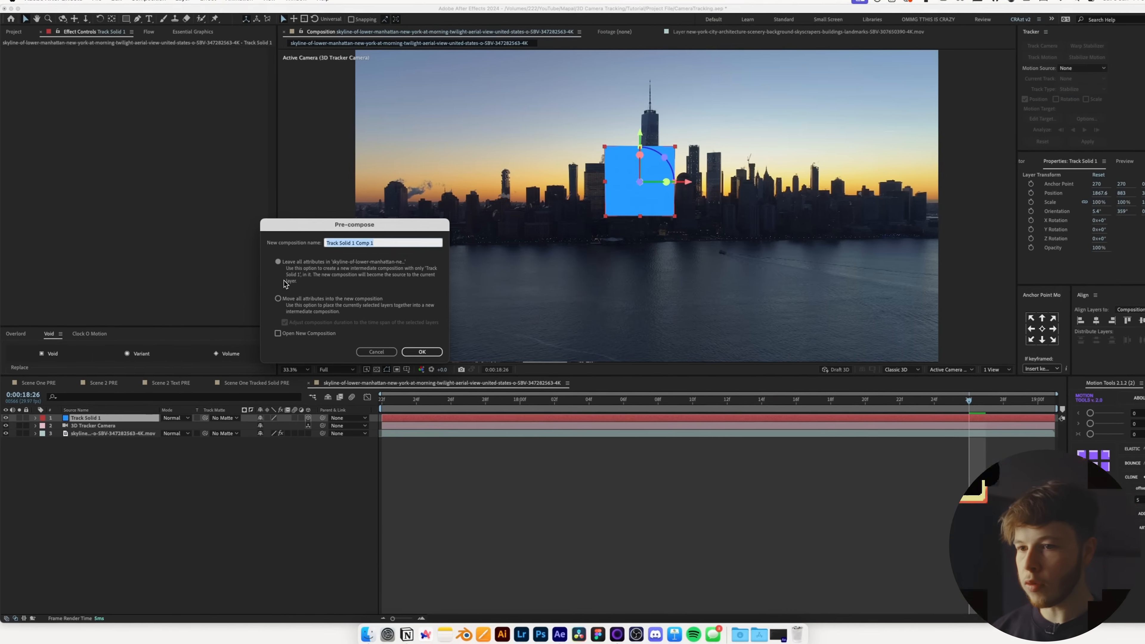
pyautogui.press('super+a')
pyautogui.write('Scene')
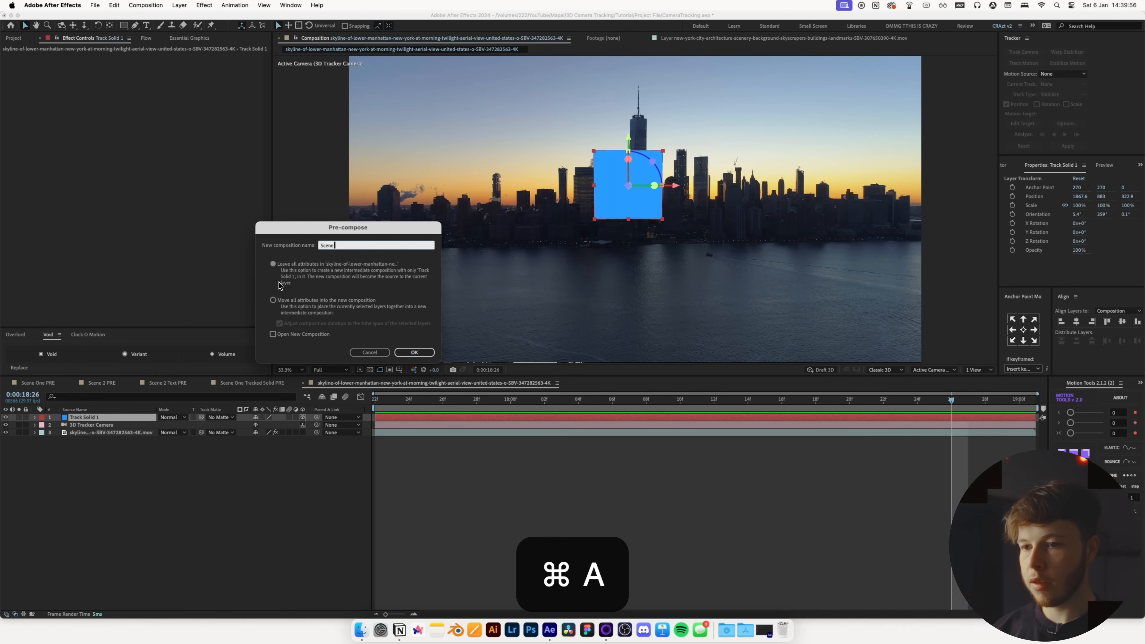
pyautogui.write(' 3 Tra')
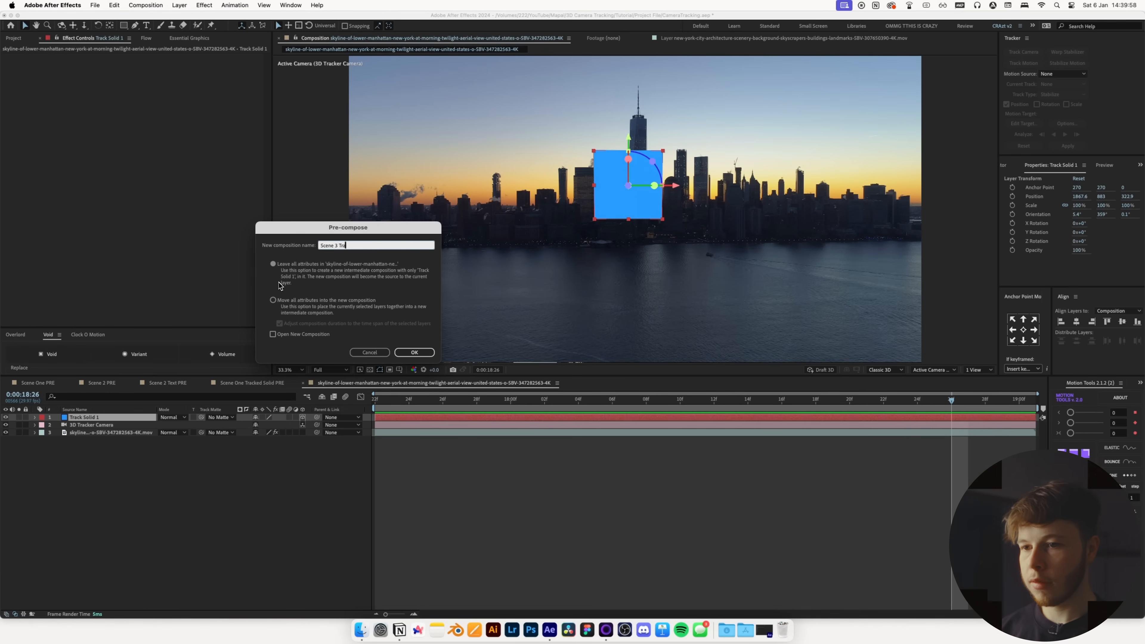
pyautogui.write('ck PRE')
pyautogui.press('Return')
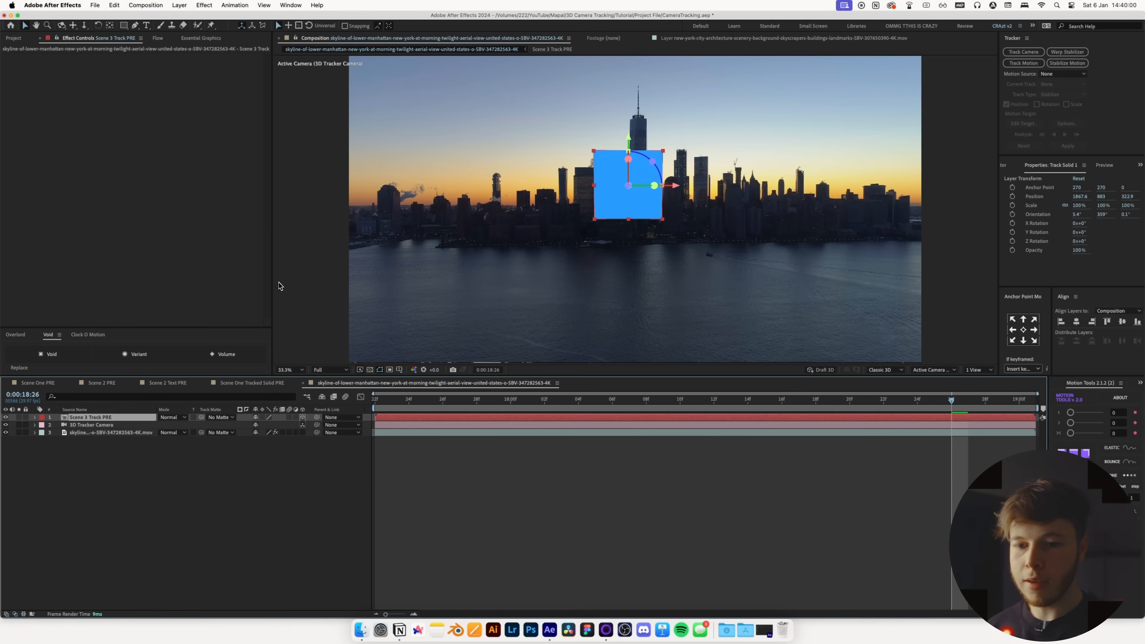
# Step: Hide Track Solid 1 inside Scene 3 Track PRE and enlarge that composition to a 3840 px square
pyautogui.doubleClick(87, 418)
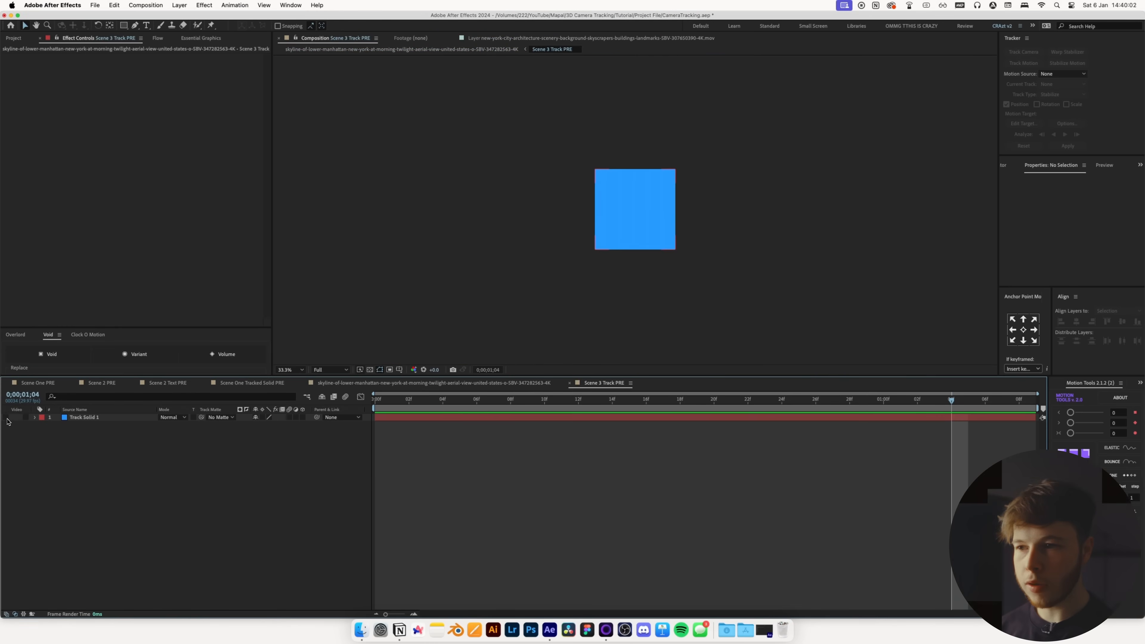
pyautogui.click(6, 418)
pyautogui.press('/')
pyautogui.press('cmd+k')
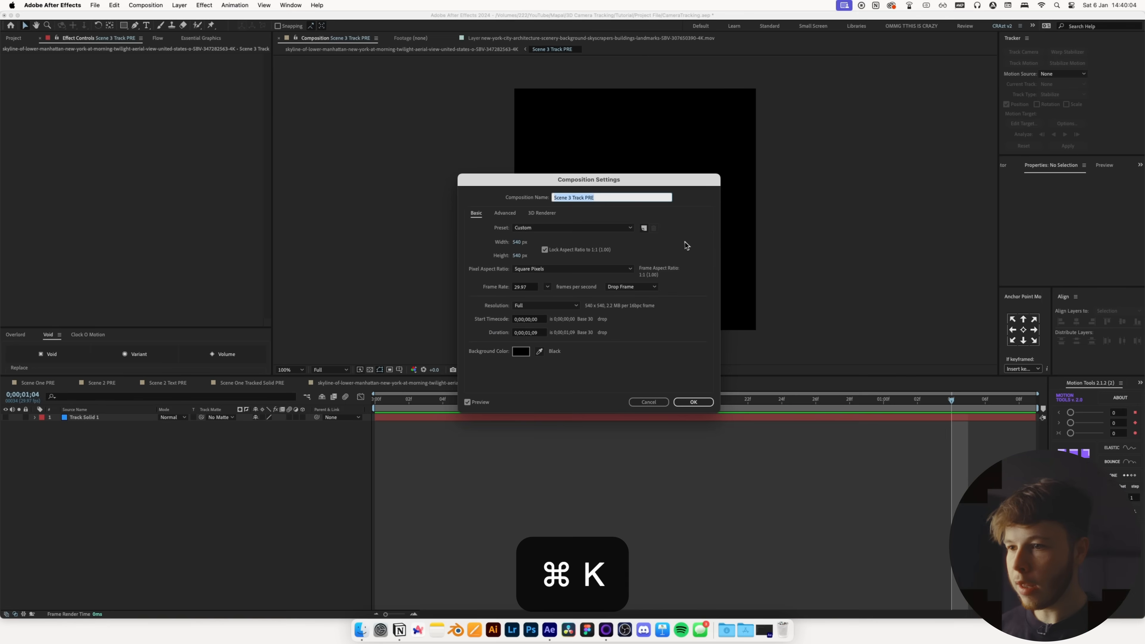
pyautogui.click(518, 243)
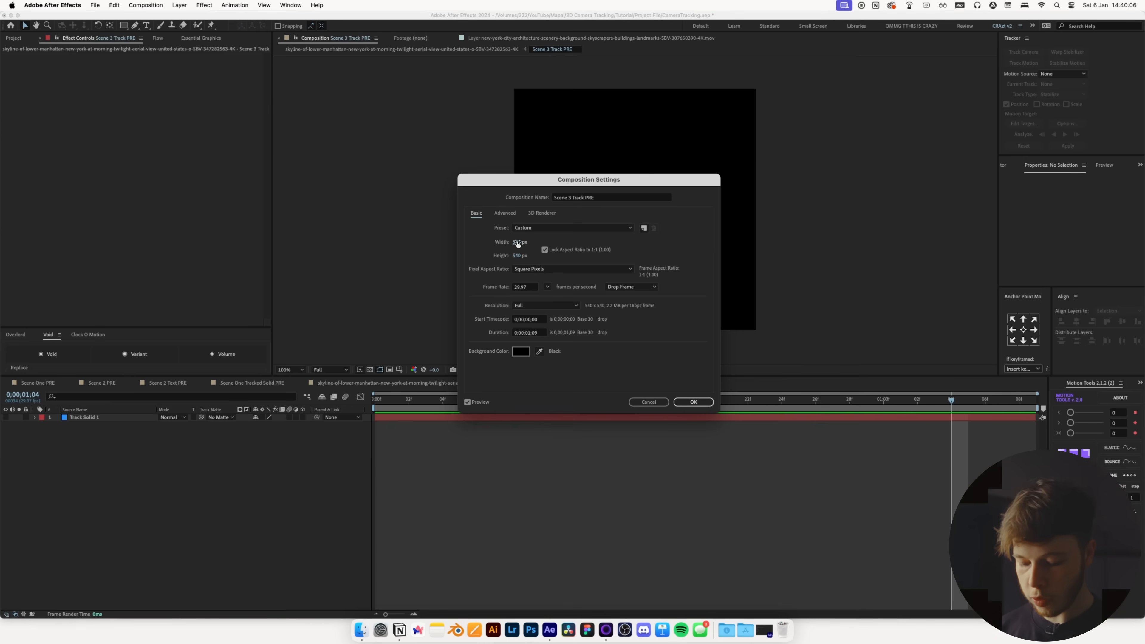
pyautogui.write('1920')
pyautogui.press('Return')
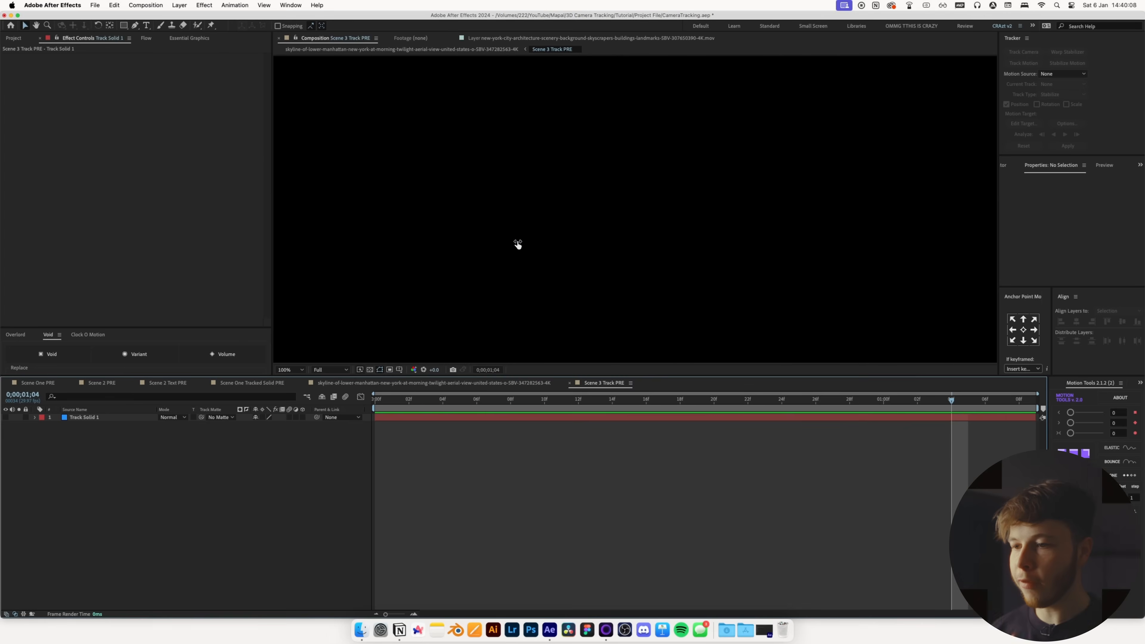
pyautogui.press(',')
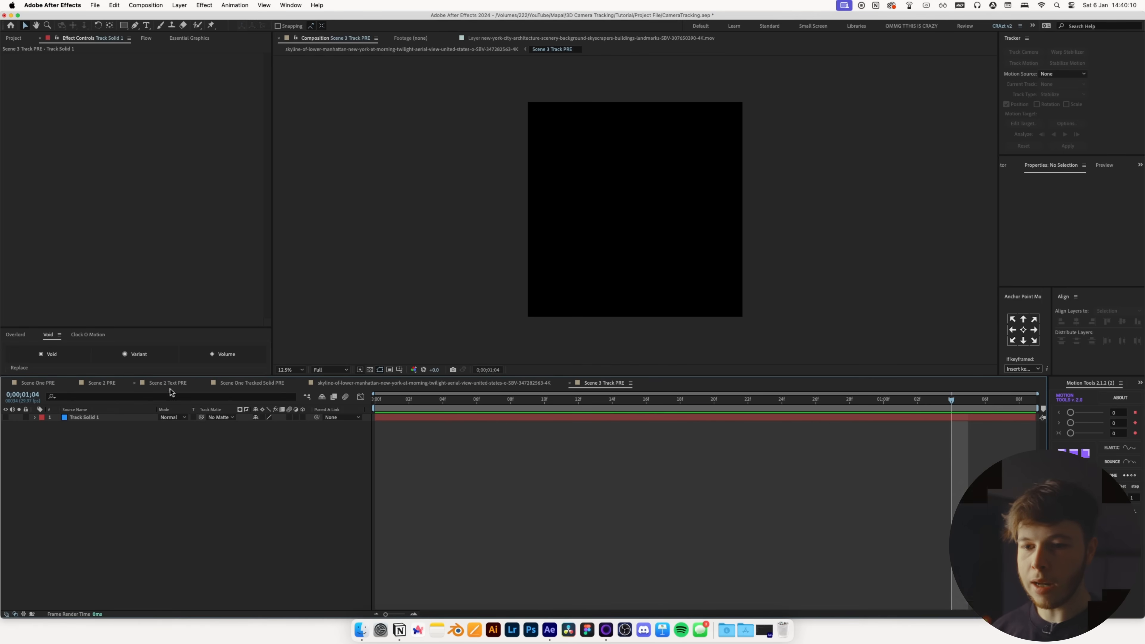
# Step: Copy the SUBSCRIBE text from Scene 2 Text PRE into Scene 3 Track PRE, and preview it in the skyline composition
pyautogui.click(197, 386)
pyautogui.press('super+c')
pyautogui.click(605, 382)
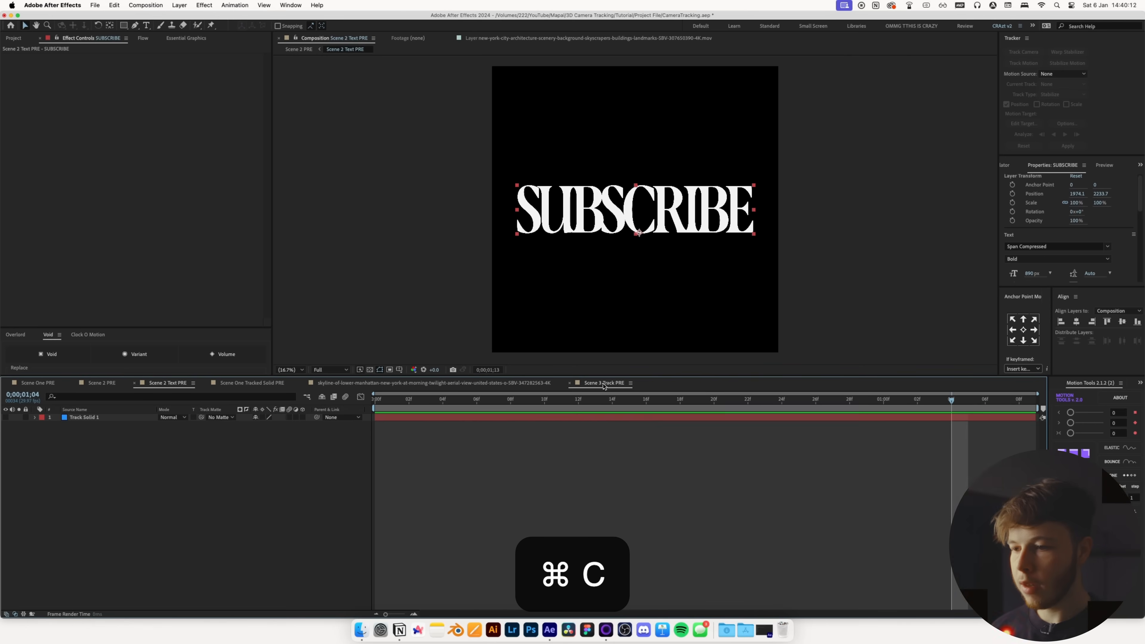
pyautogui.press('super+v')
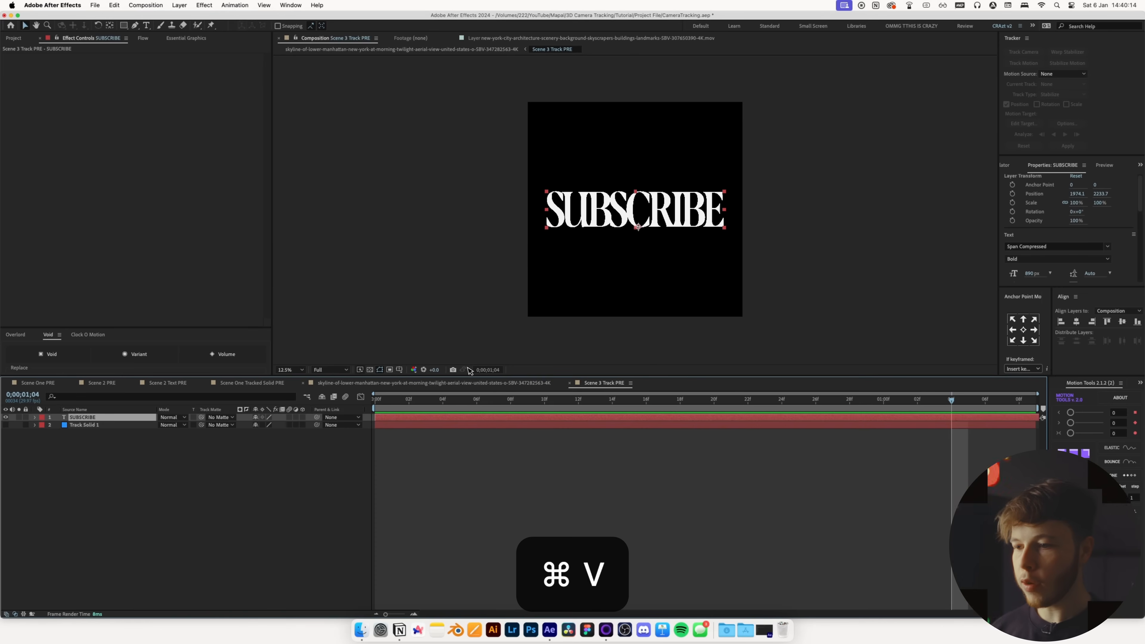
pyautogui.click(570, 383)
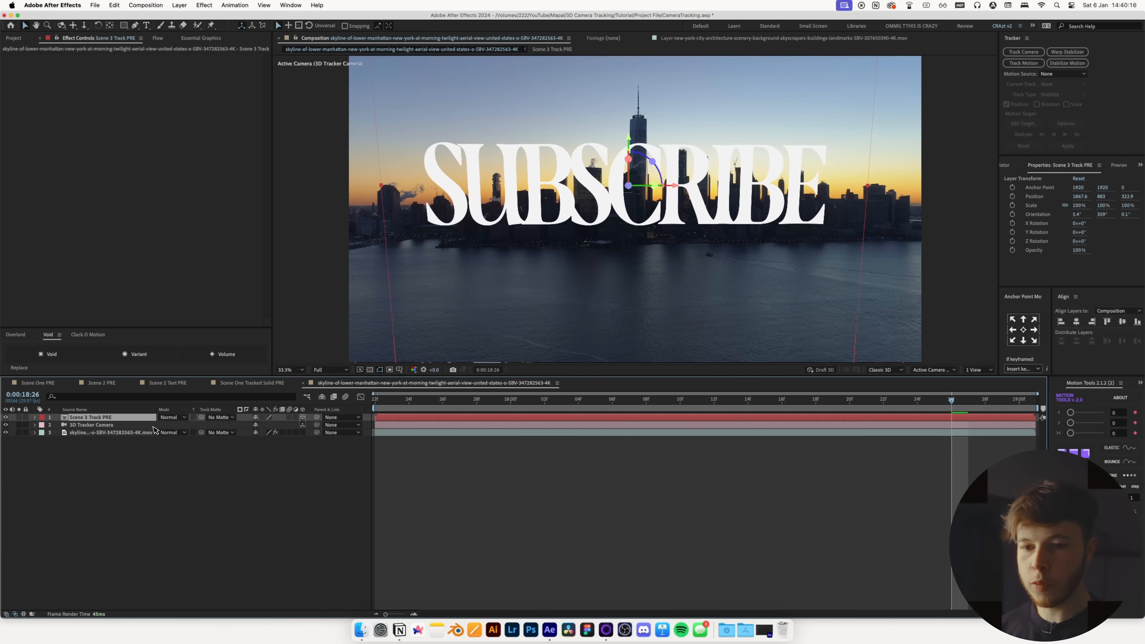
pyautogui.press(',')
pyautogui.press('.')
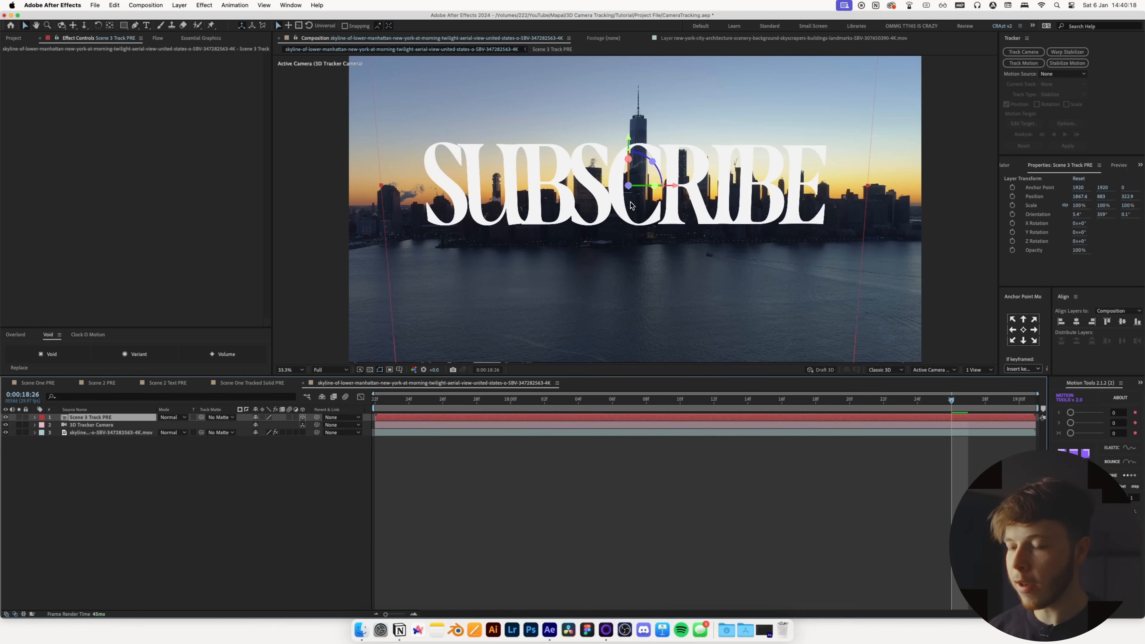
pyautogui.press('space')
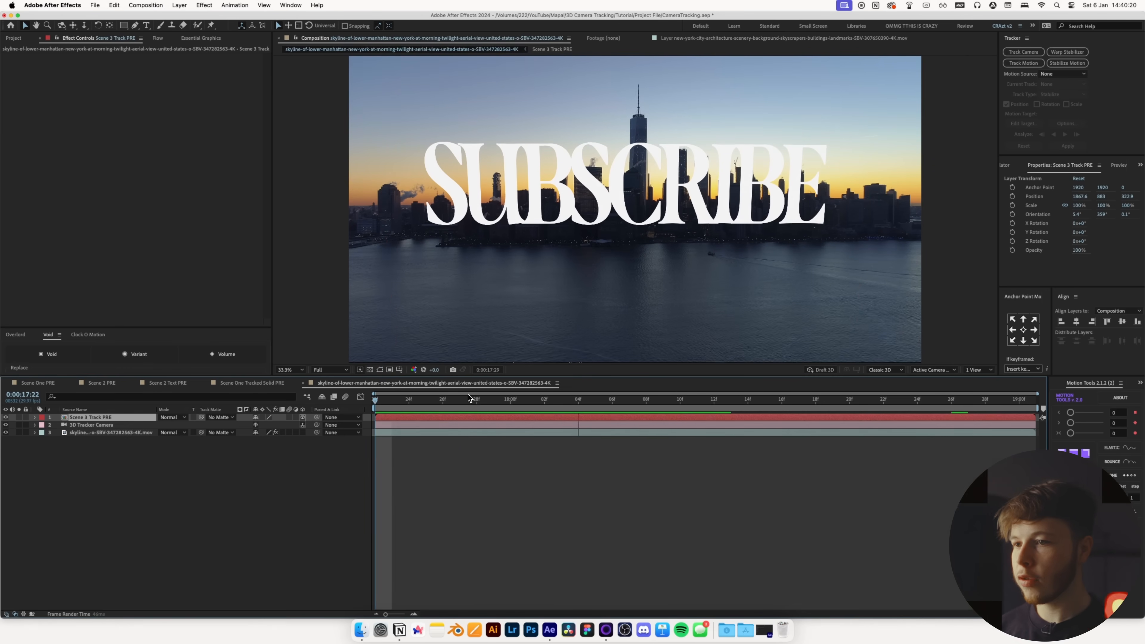
# Step: Duplicate the skyline footage layer, place the copy above the text layer, and remove its 3D Camera Tracker effect
pyautogui.click(80, 433)
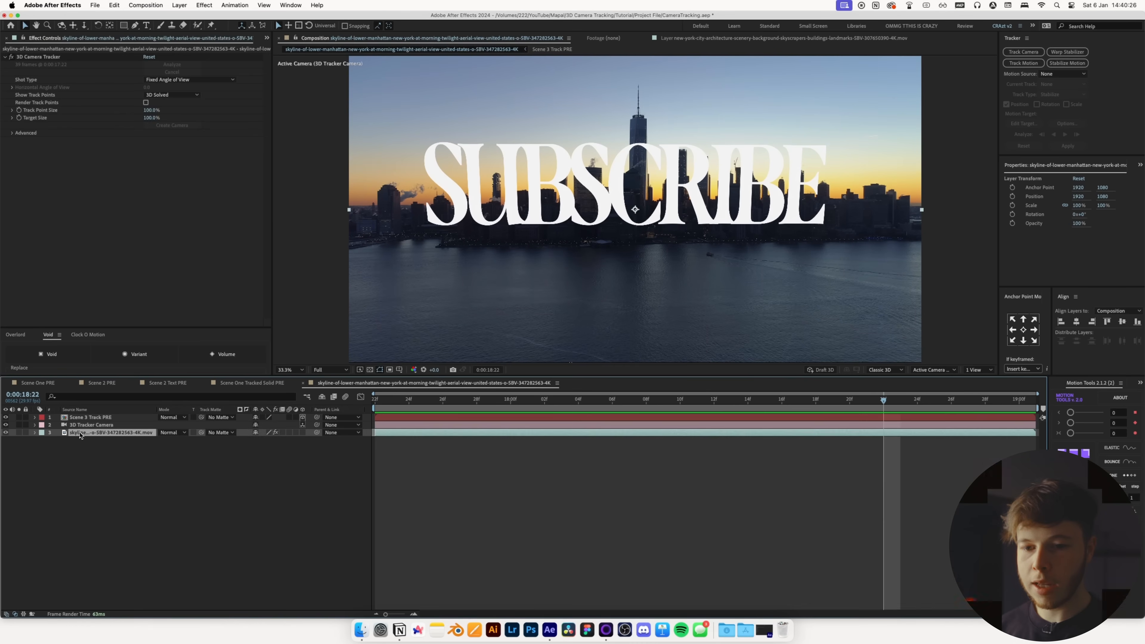
pyautogui.press('super+d')
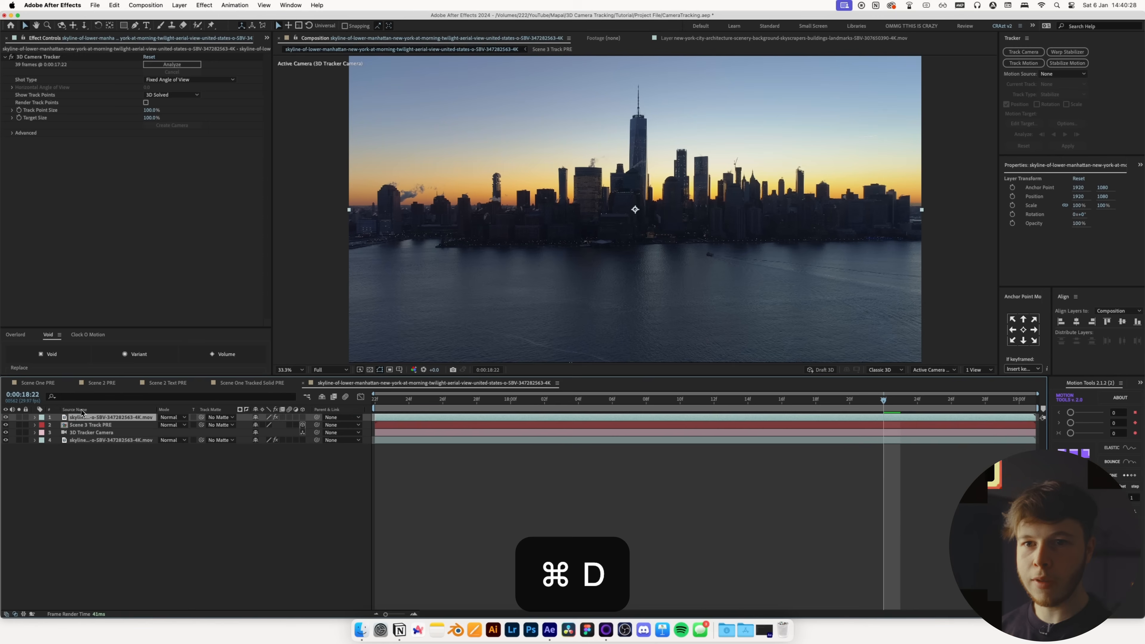
pyautogui.click(55, 61)
pyautogui.press('Delete')
# Step: Open the top skyline copy at 0:00:18:22 and select the sky above the buildings with the Roto Brush
pyautogui.doubleClick(92, 419)
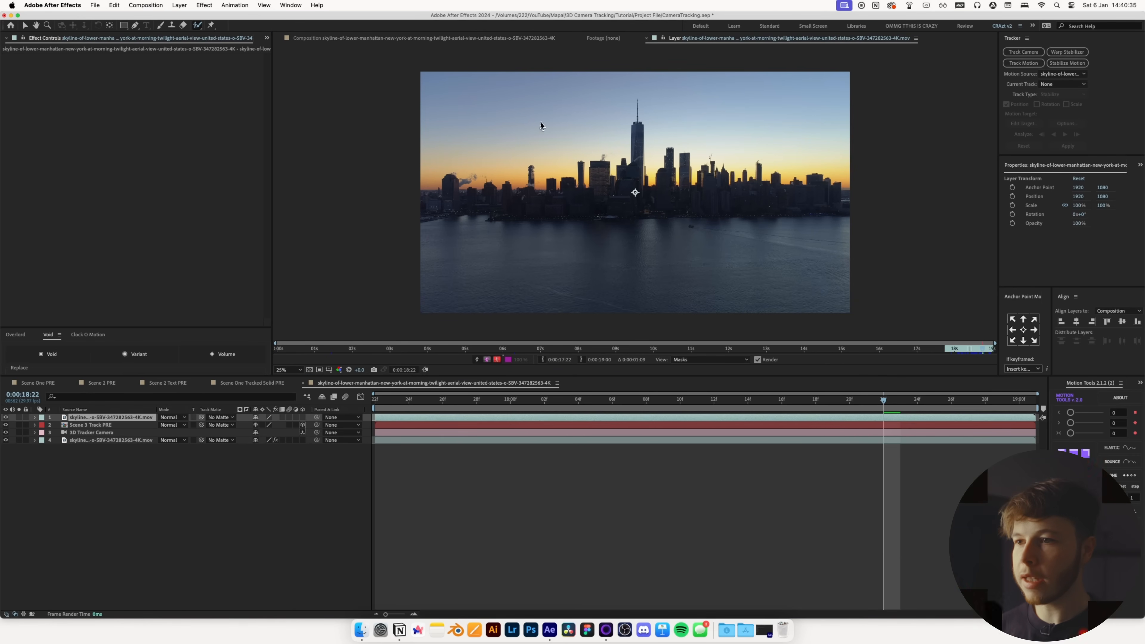
pyautogui.moveTo(469, 147)
pyautogui.mouseDown()
pyautogui.moveTo(603, 82)
pyautogui.moveTo(788, 134)
pyautogui.mouseUp()
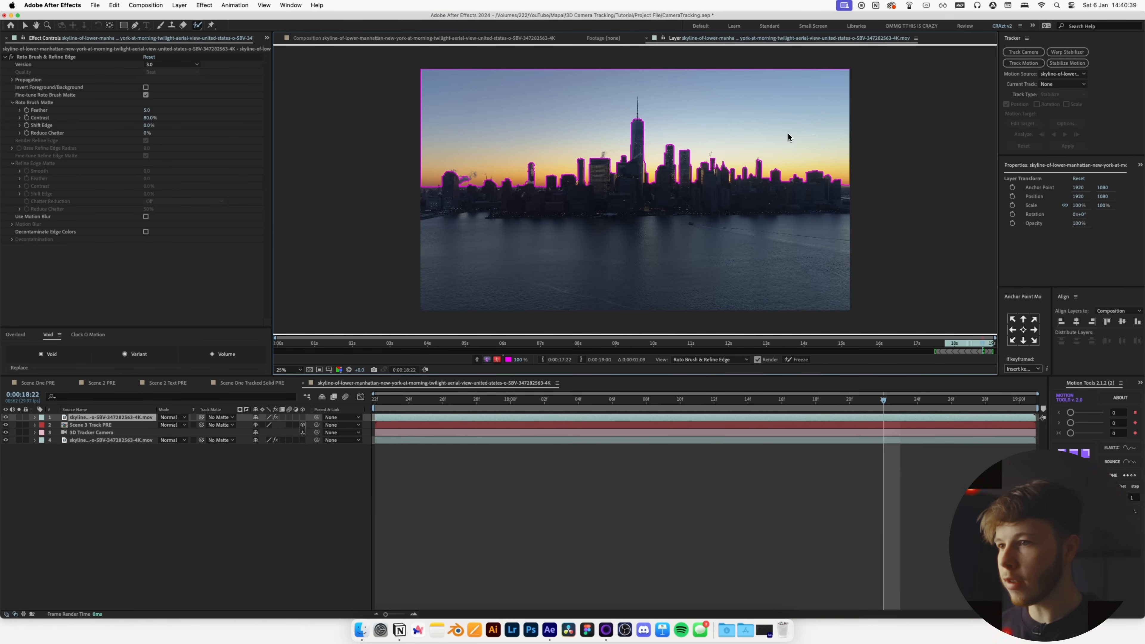
# Step: Subtract the tallest tower's rooftop and spire from the Roto Brush sky selection
pyautogui.scroll(4, 650, 113)
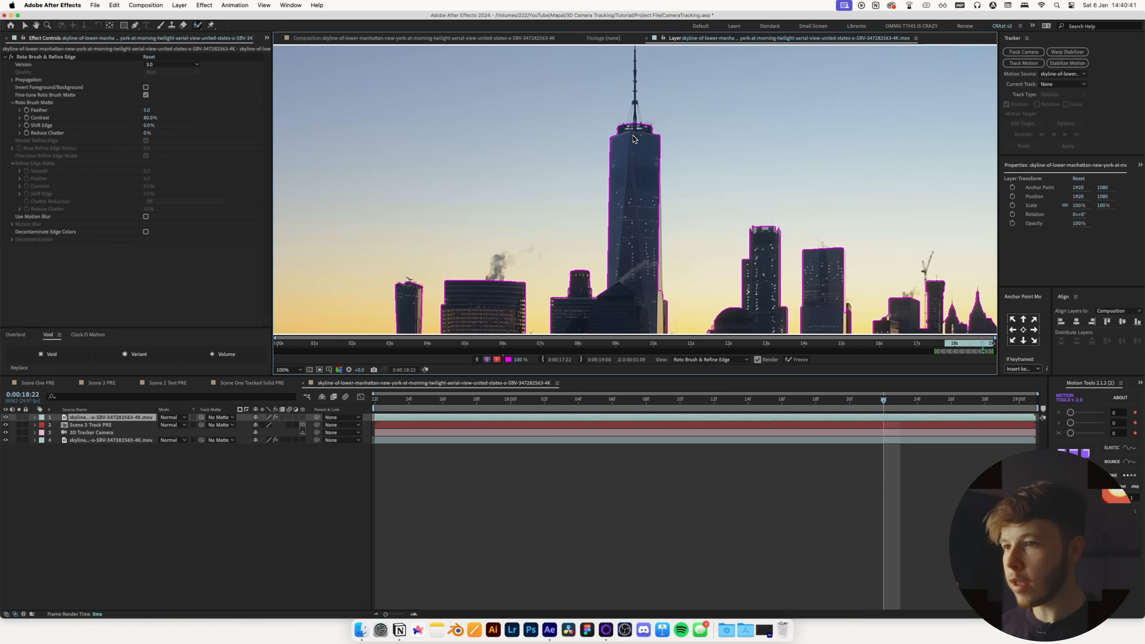
pyautogui.moveTo(608, 217); pyautogui.dragTo(591, 287)
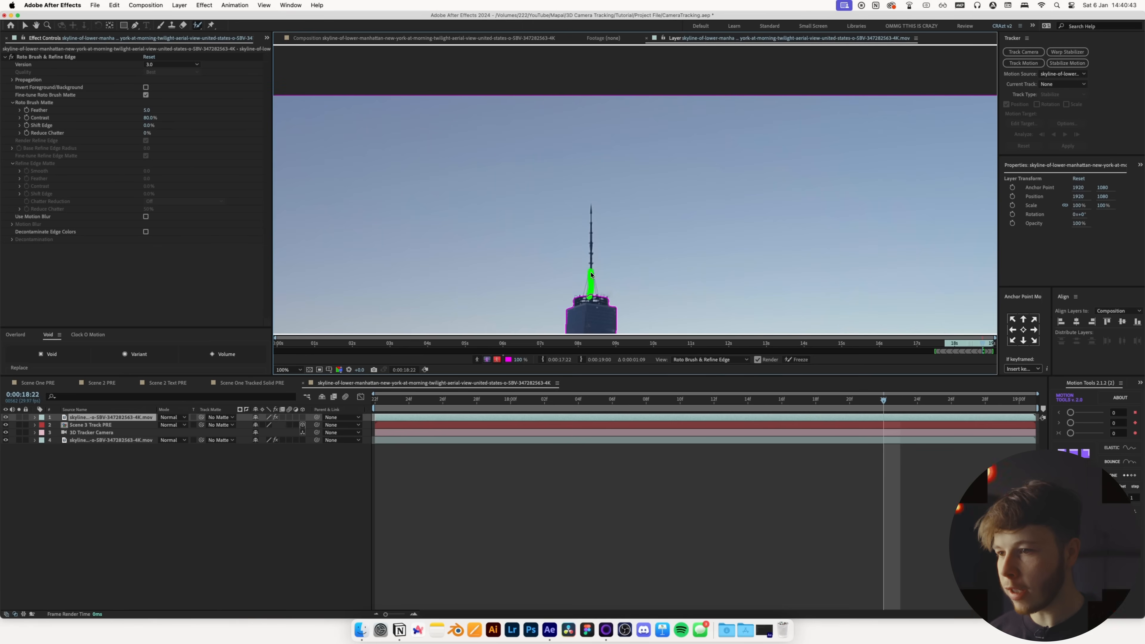
pyautogui.moveTo(593, 217); pyautogui.dragTo(592, 208)
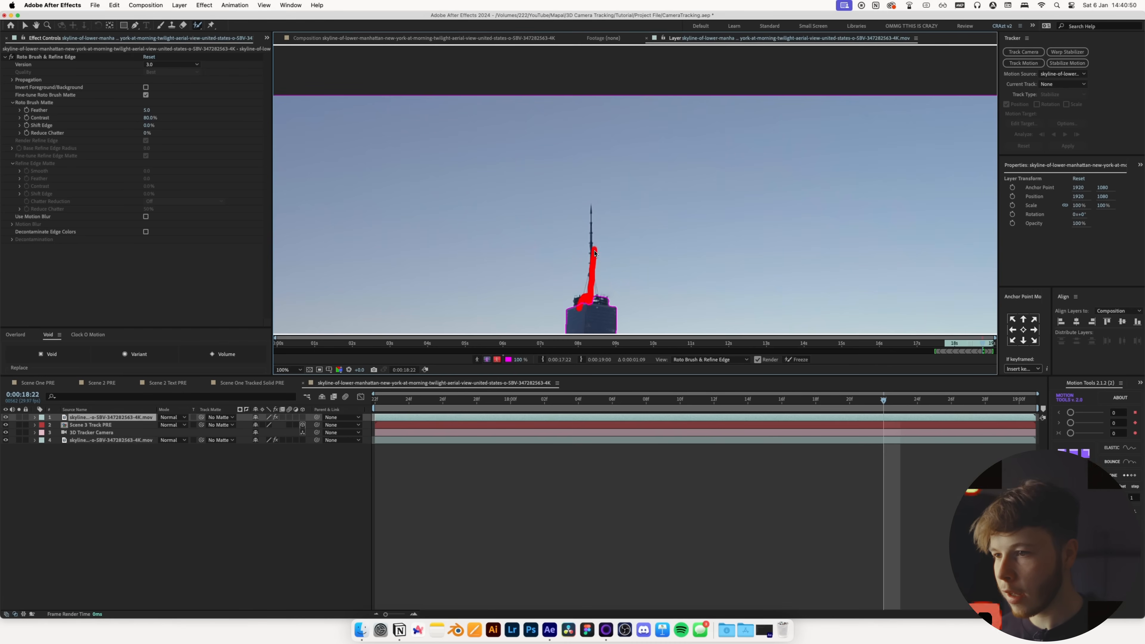
pyautogui.scroll(-2, 588, 225)
# Step: Propagate the Roto Brush matte forward frame by frame to 0:00:19:00, checking the skyline outline
pyautogui.hotkey('ctrl', 'Right')
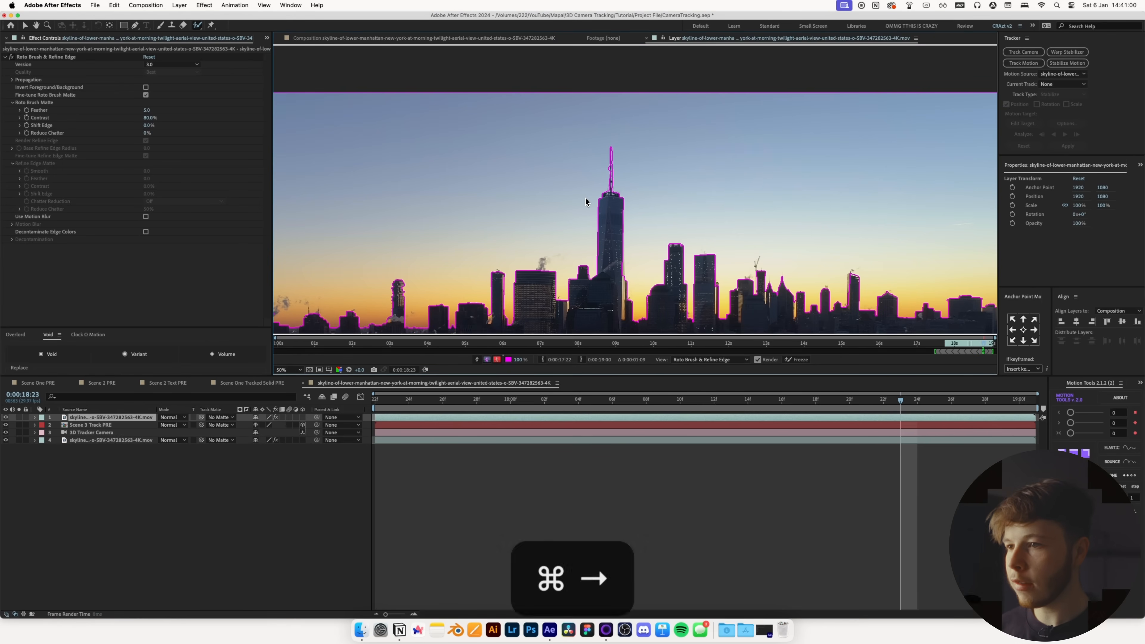
pyautogui.scroll(-1, 586, 198)
pyautogui.press('super+Right')
pyautogui.press('super+Right')
pyautogui.press('super+Right')
pyautogui.press('super+Right')
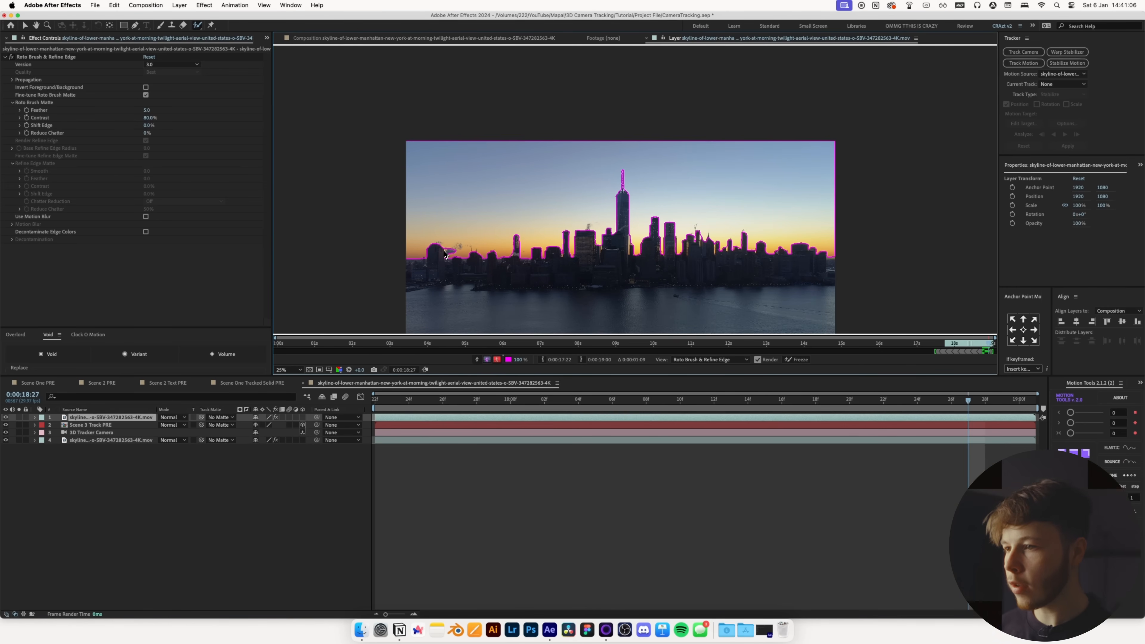
pyautogui.press('super+Right')
pyautogui.press('super+Right')
pyautogui.press('super+Right')
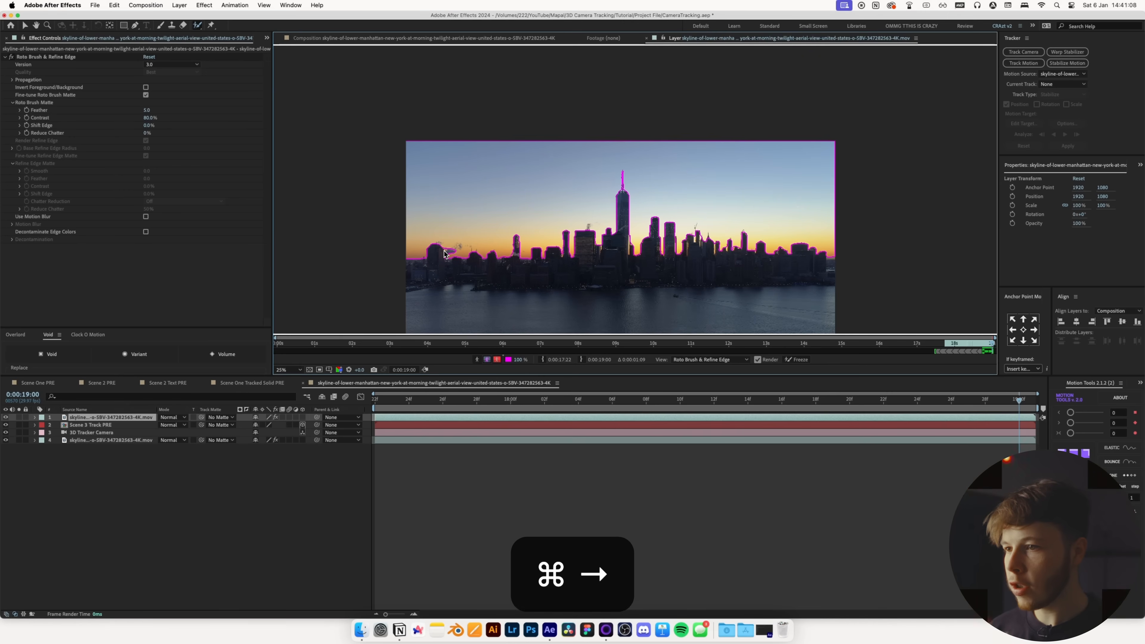
# Step: Propagate the Roto Brush matte backward through the earlier frames to 0:00:18:12
pyautogui.press('super+Left')
pyautogui.press('super+Left')
pyautogui.press('super+Left')
pyautogui.press('super+Left')
pyautogui.press('super+Left')
pyautogui.press('super+Left')
pyautogui.press('super+Left')
pyautogui.press('super+Left')
pyautogui.press('super+Left')
pyautogui.press('super+Left')
pyautogui.press('super+Left')
pyautogui.press('super+Left')
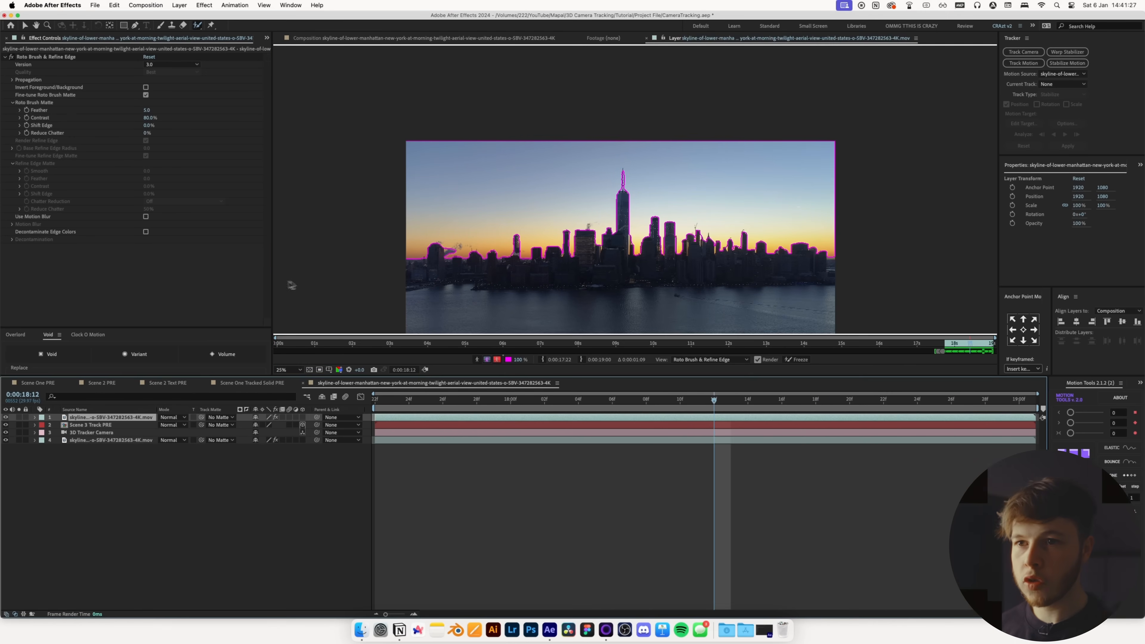
# Step: Return to the skyline composition, invert the Roto Brush foreground and background, and preview the result from 0:00:17:22
pyautogui.click(325, 39)
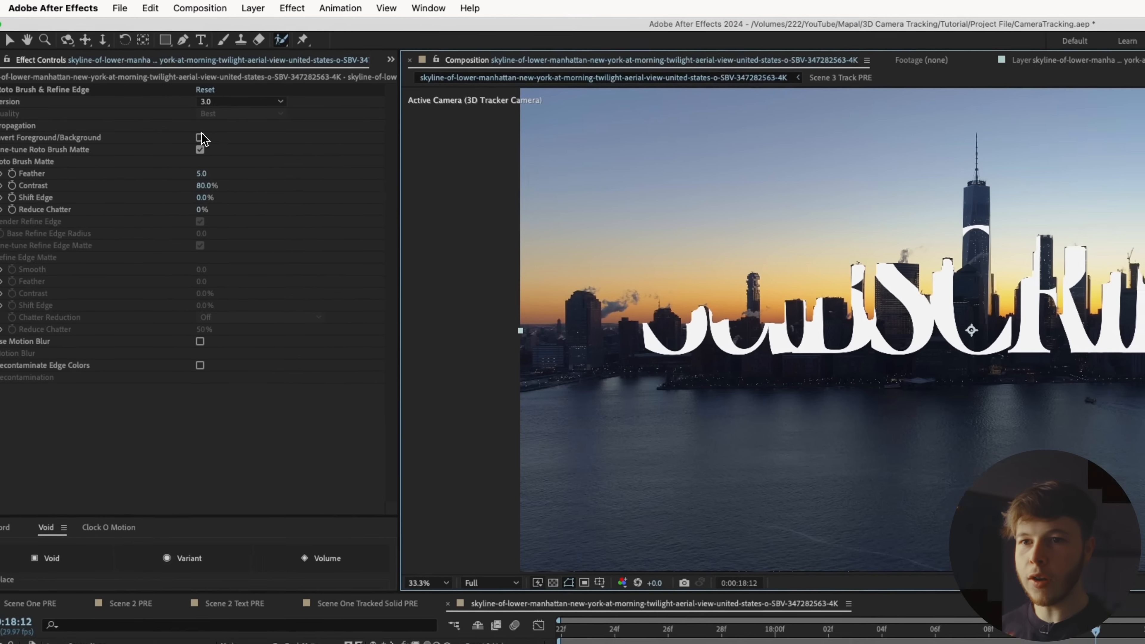
pyautogui.click(146, 87)
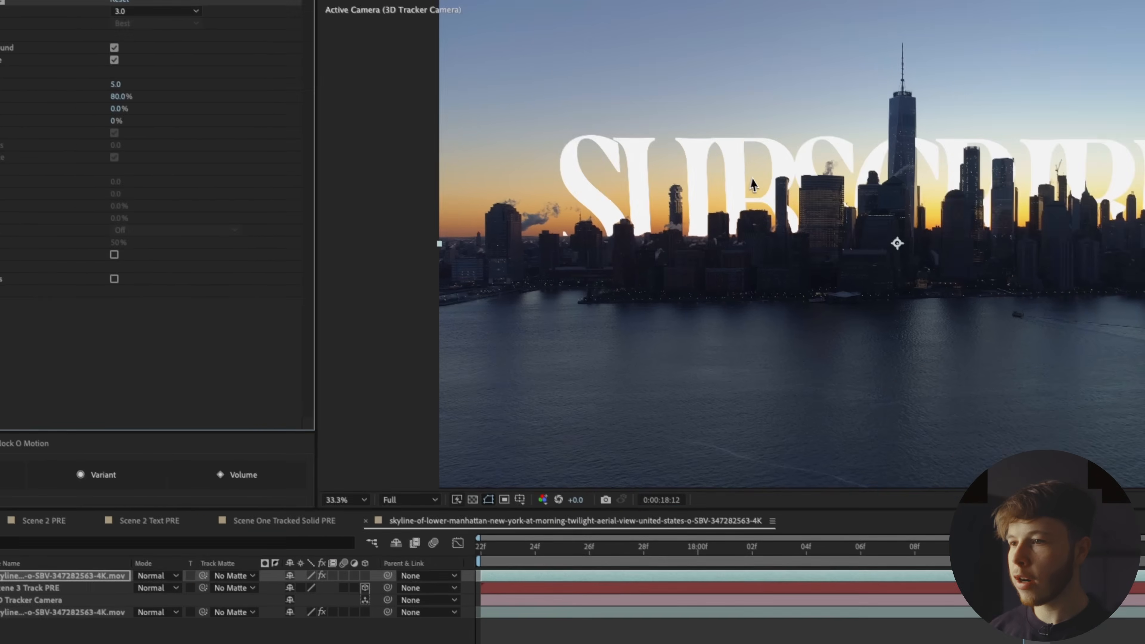
pyautogui.scroll(-2, 754, 184)
pyautogui.press('space')
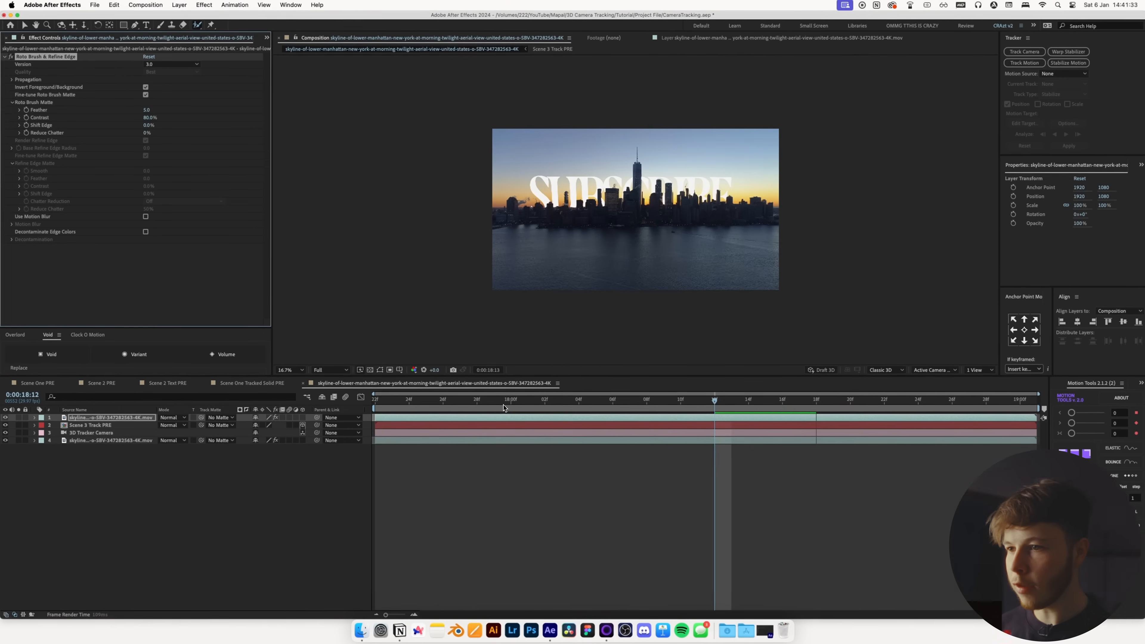
pyautogui.moveTo(504, 400); pyautogui.dragTo(375, 401)
pyautogui.press('space')
pyautogui.press('space')
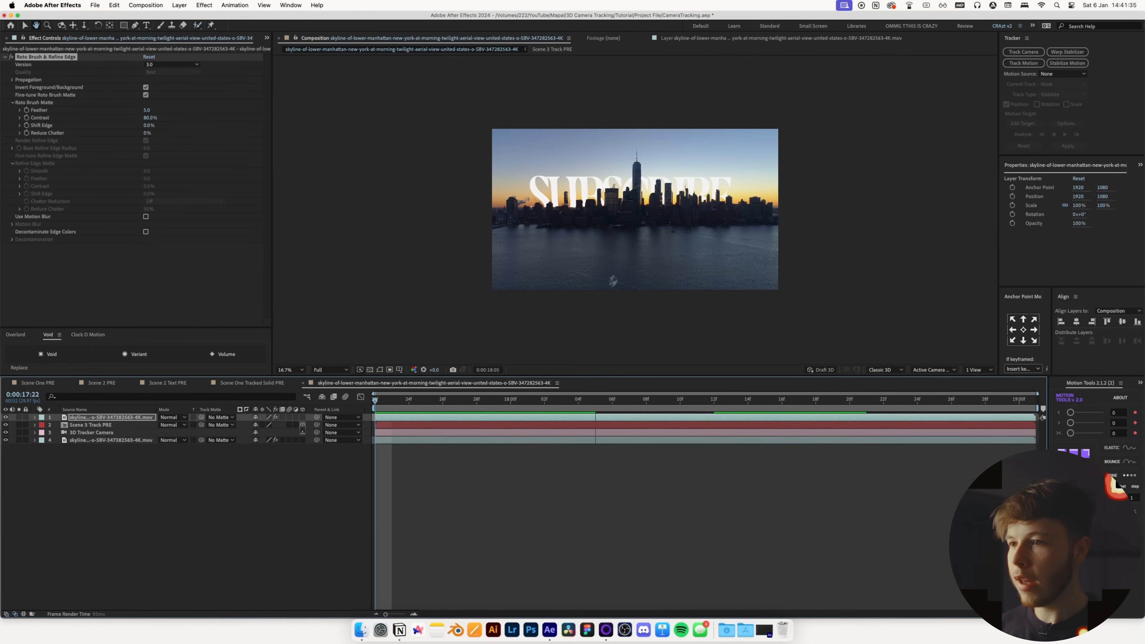
# Step: Scale the Scene 3 Track PRE text layer to 106%
pyautogui.press('.')
pyautogui.click(87, 425)
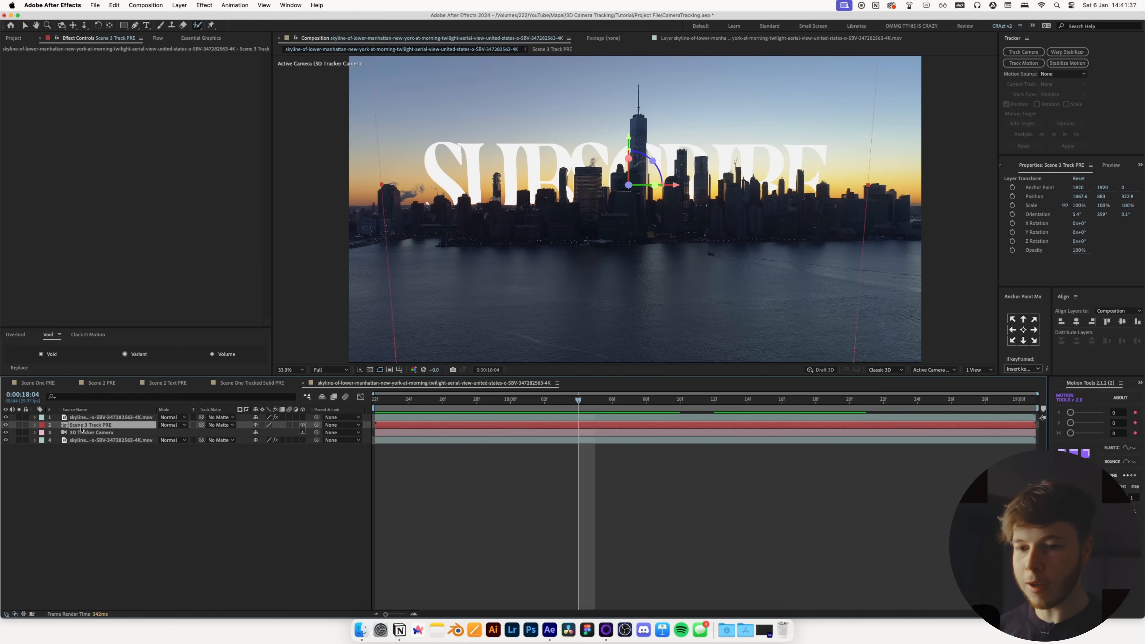
pyautogui.press('s')
pyautogui.moveTo(272, 433); pyautogui.dragTo(275, 434)
pyautogui.press('.')
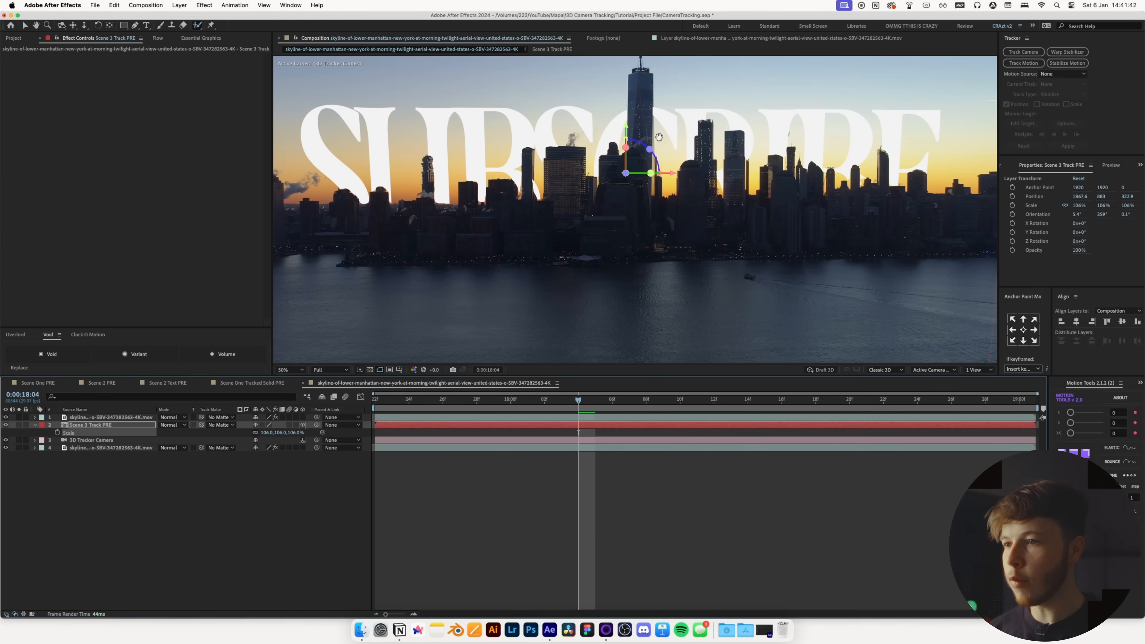
# Step: Raise the Scene 3 Track PRE text to a Y position of about 742 behind the skyline, and preview it
pyautogui.moveTo(658, 144); pyautogui.dragTo(652, 219)
pyautogui.press(',')
pyautogui.click(629, 183)
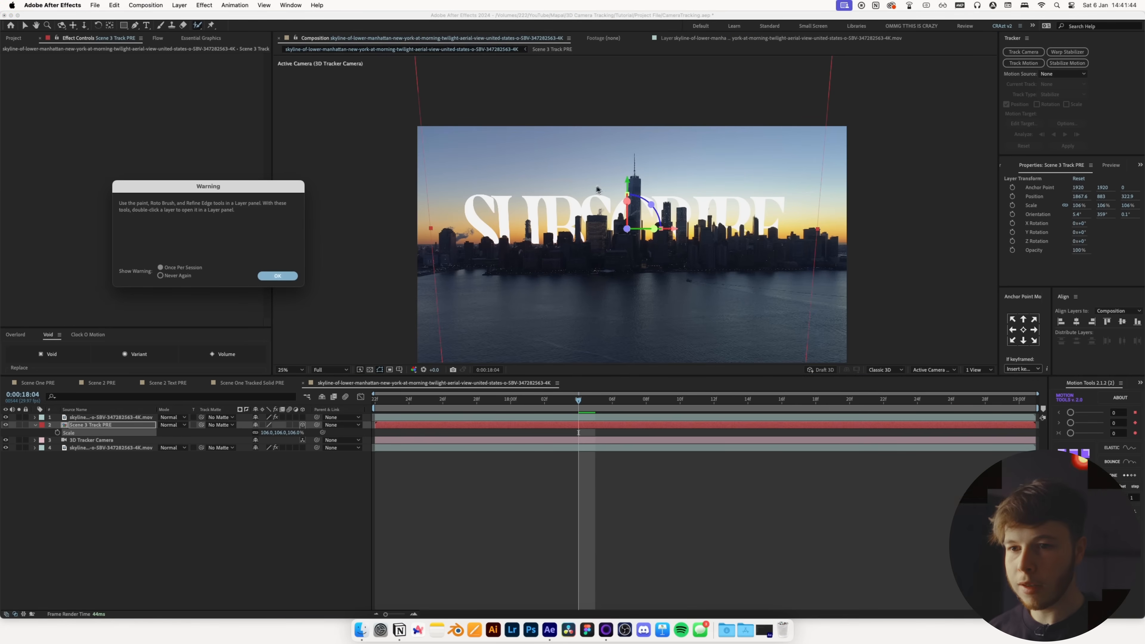
pyautogui.click(277, 277)
pyautogui.press('v')
pyautogui.moveTo(629, 185); pyautogui.dragTo(632, 170)
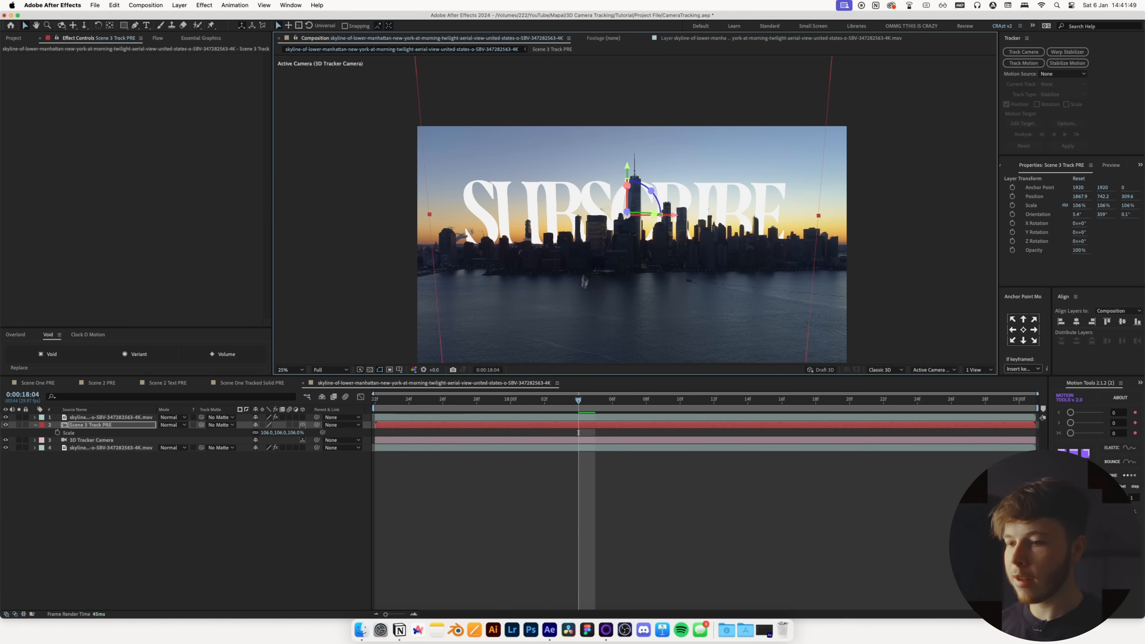
pyautogui.press('space')
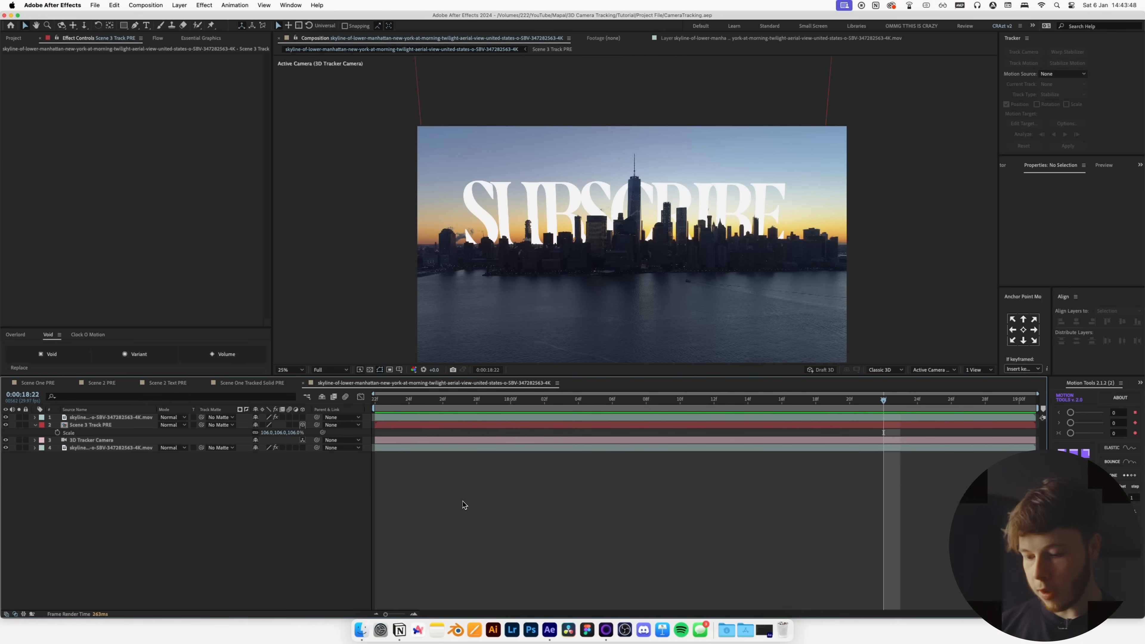
# Step: Create a composition named Main at 1920x1080, 23.976 fps, with a duration of 0:00:05:00
pyautogui.press('super+n')
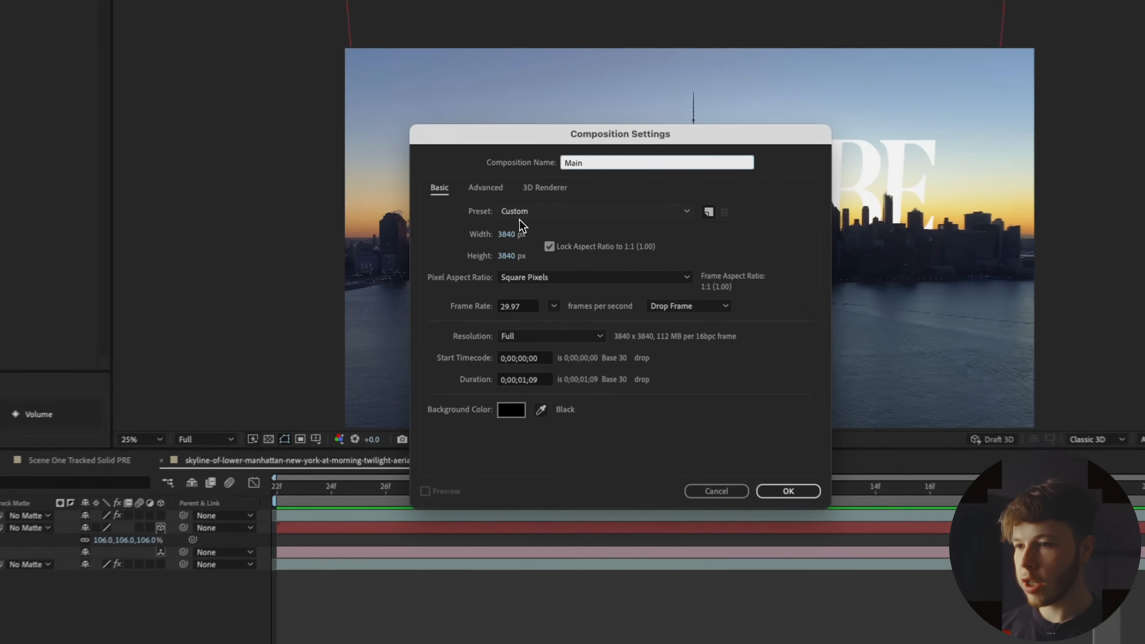
pyautogui.click(529, 229)
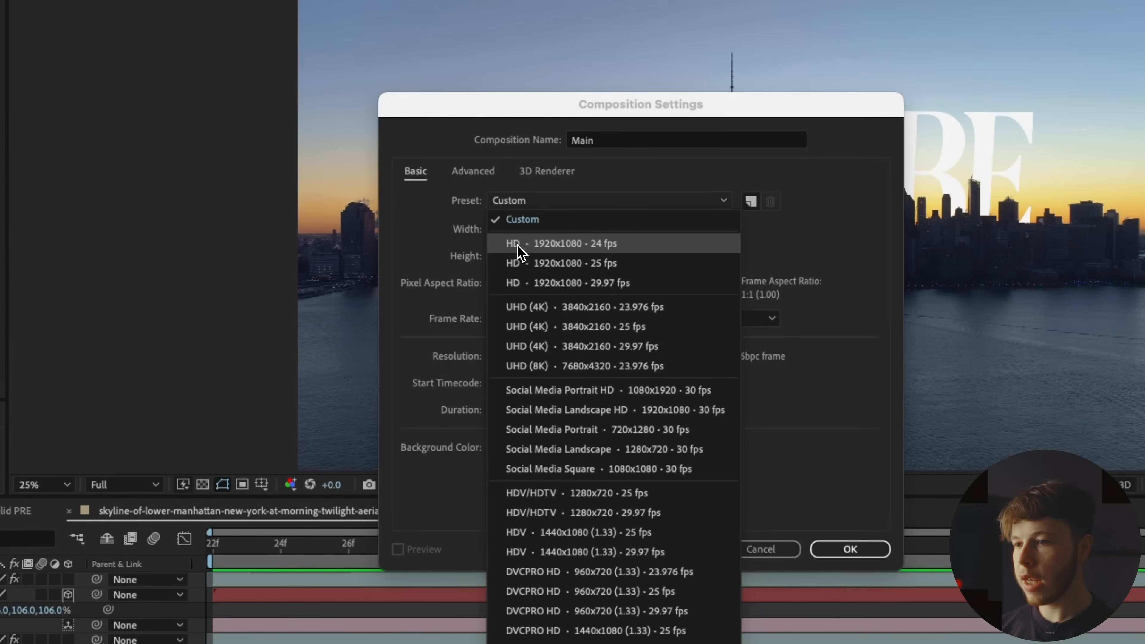
pyautogui.click(519, 245)
pyautogui.click(558, 317)
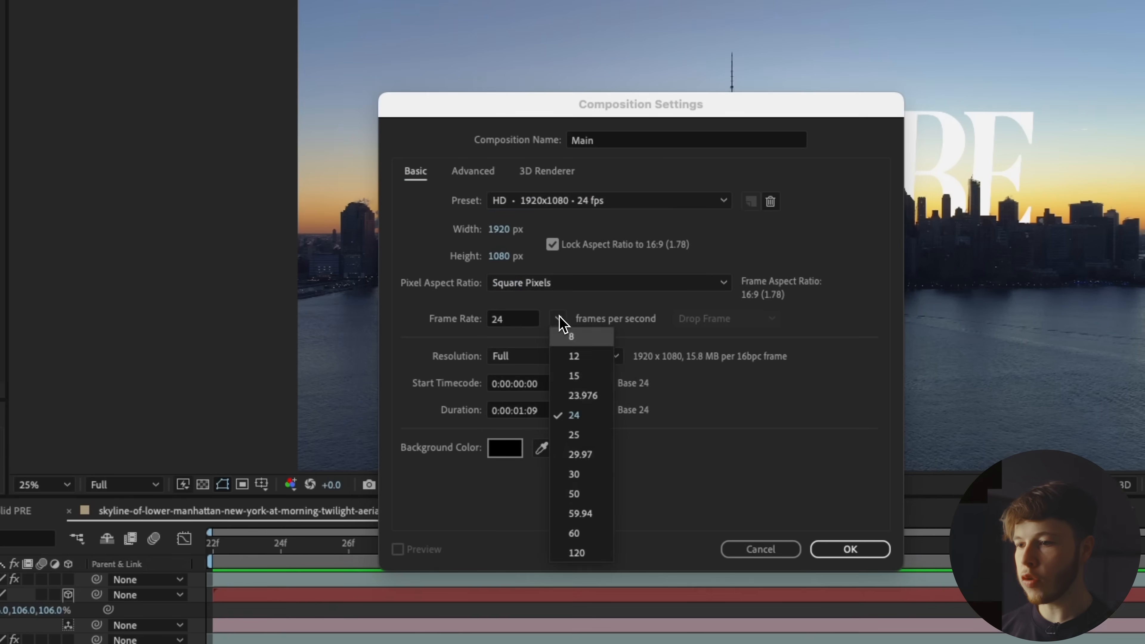
pyautogui.click(602, 396)
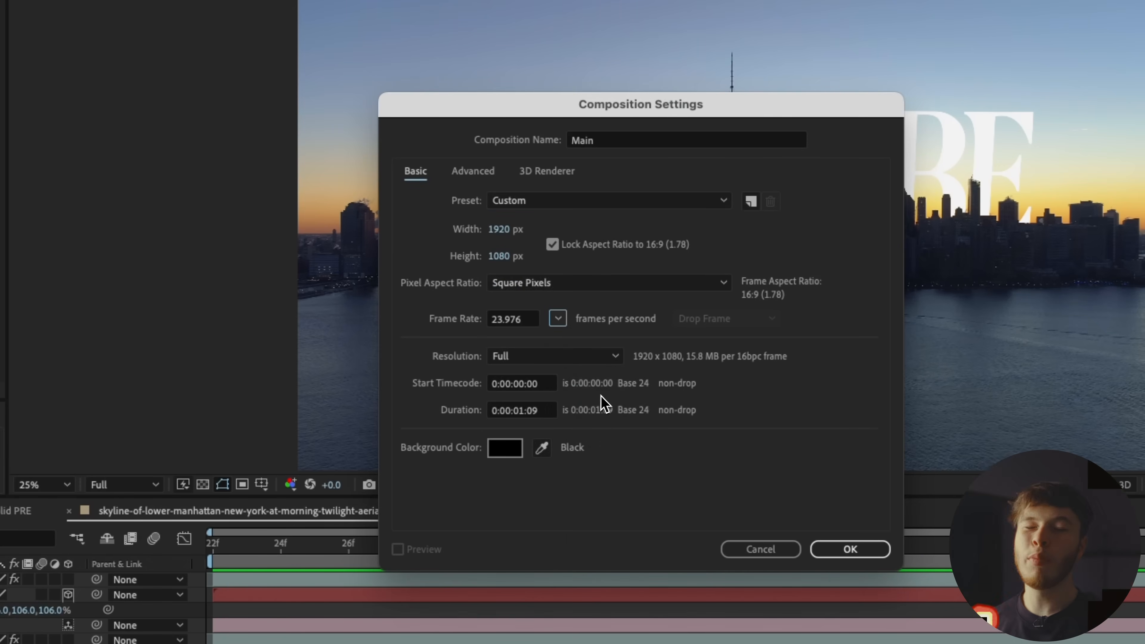
pyautogui.click(526, 416)
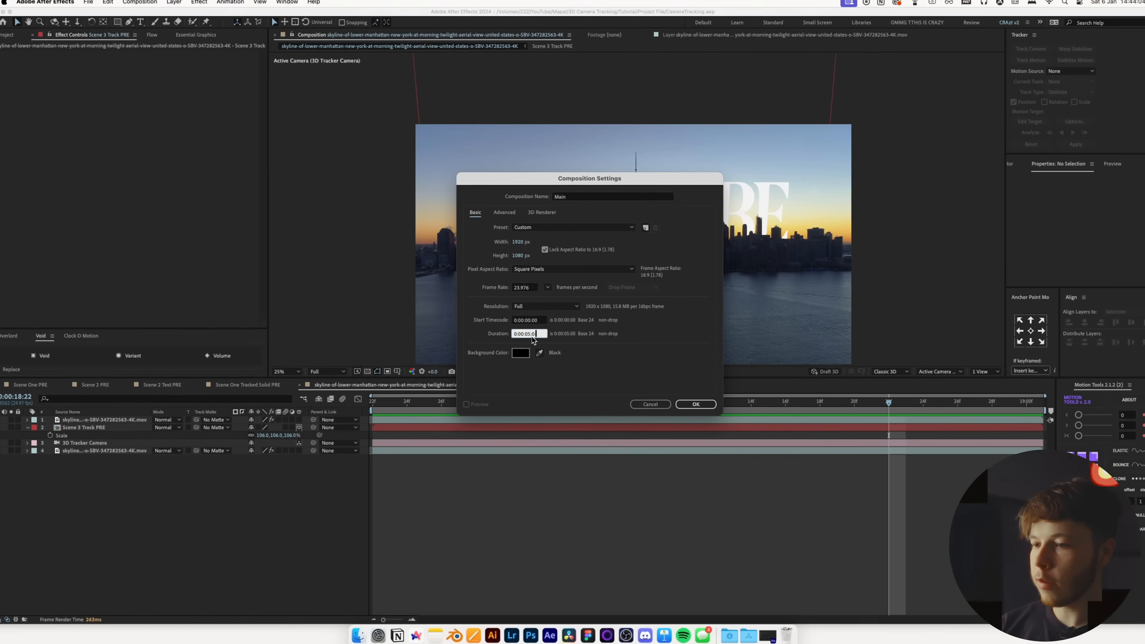
pyautogui.press('Return')
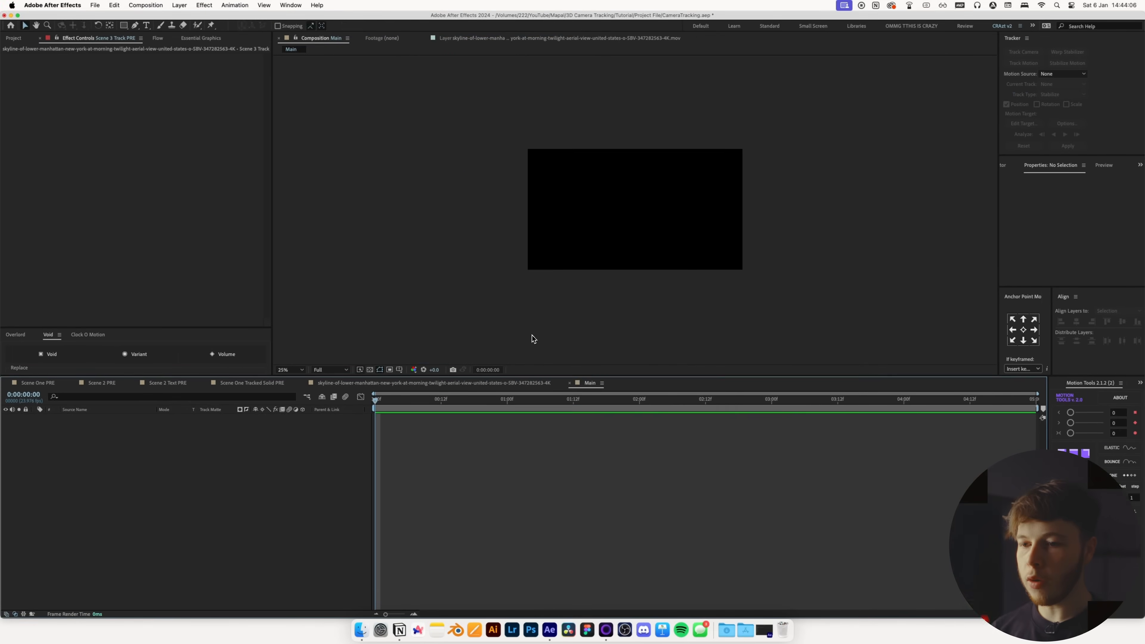
# Step: File the Main composition in the 01 Main folder, and move Scene 3 Track PRE and the skyline composition into 02 PRE
pyautogui.click(14, 38)
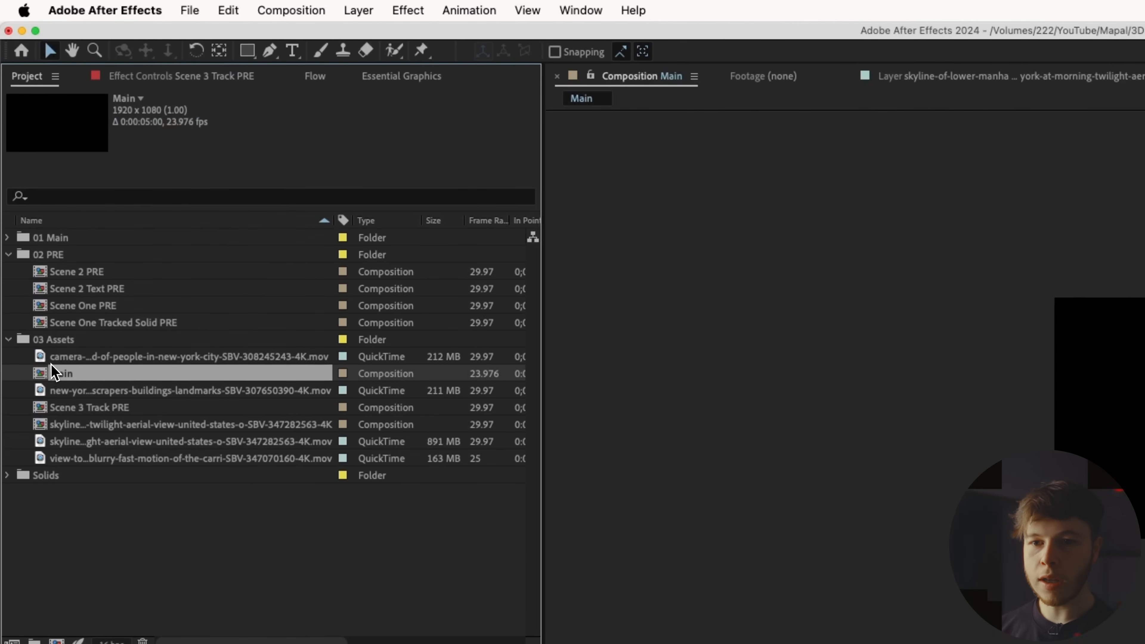
pyautogui.moveTo(23, 185); pyautogui.dragTo(42, 129)
pyautogui.moveTo(83, 258); pyautogui.dragTo(67, 239)
pyautogui.click(7, 238)
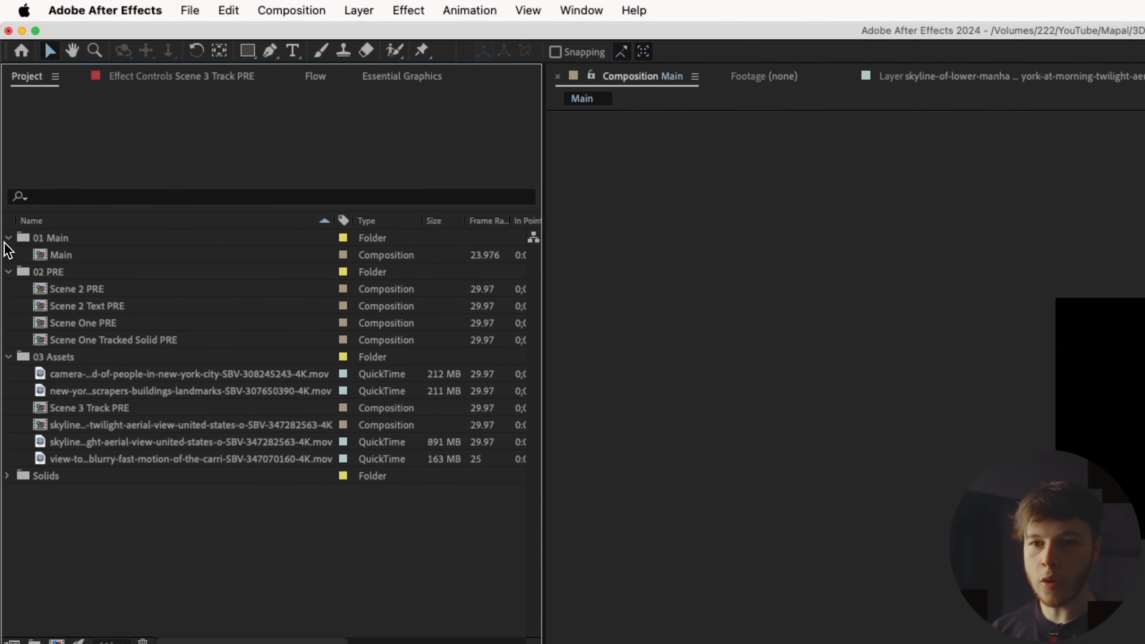
pyautogui.click(68, 409)
pyautogui.keyDown('shift'); pyautogui.click(63, 425); pyautogui.keyUp('shift')
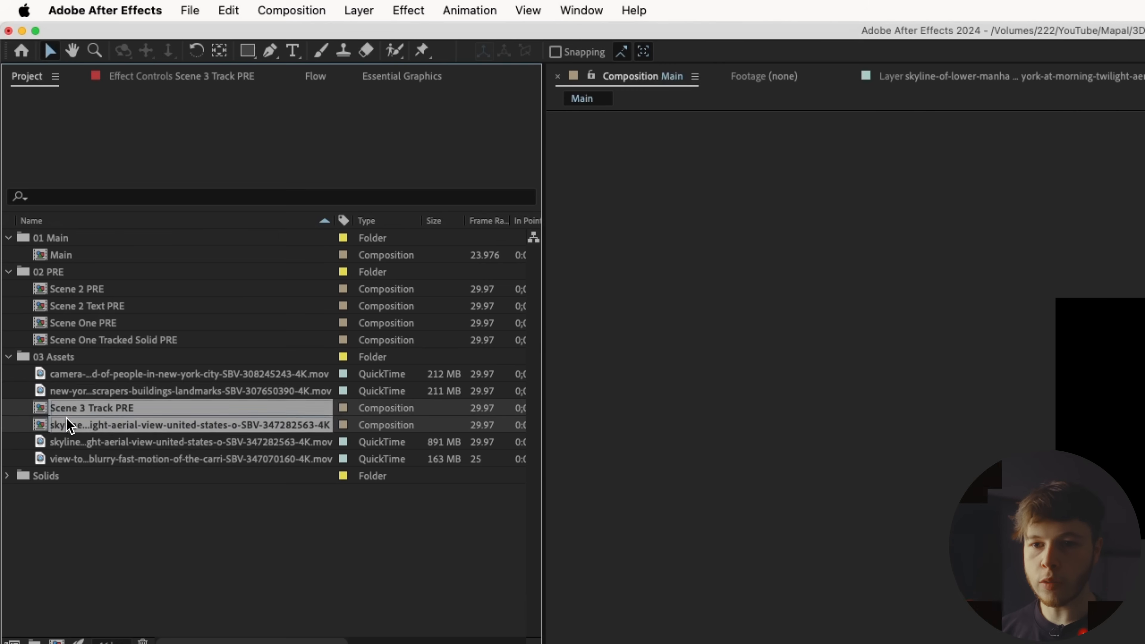
pyautogui.moveTo(63, 425); pyautogui.dragTo(74, 289)
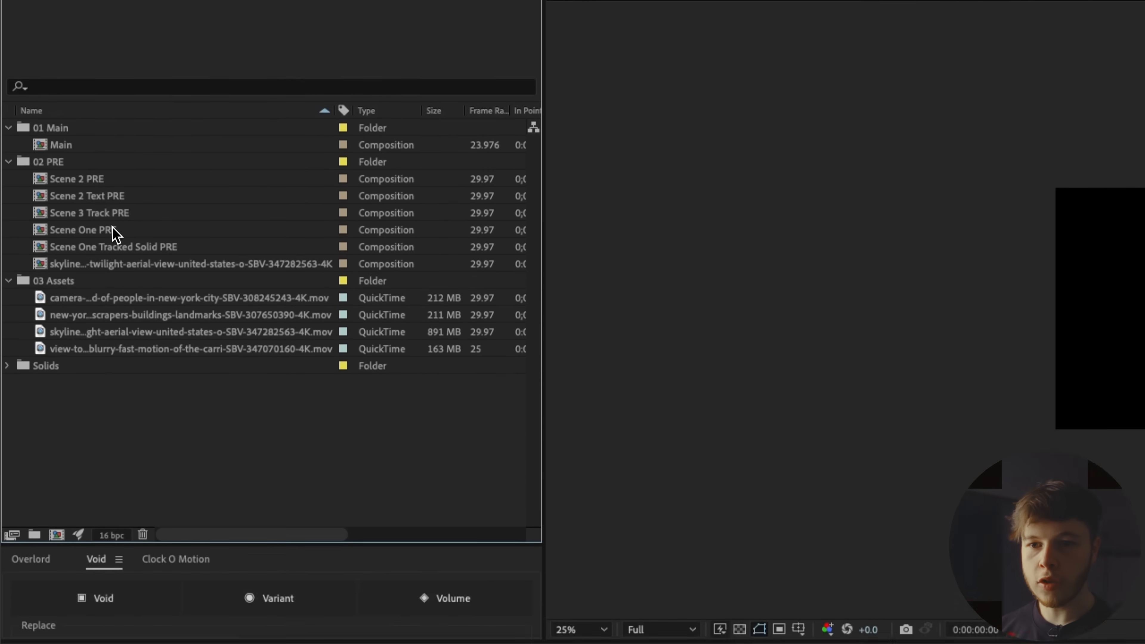
# Step: Rename the Lower Manhattan skyline composition as Scene 3 PRE
pyautogui.doubleClick(107, 374)
pyautogui.press('super+k')
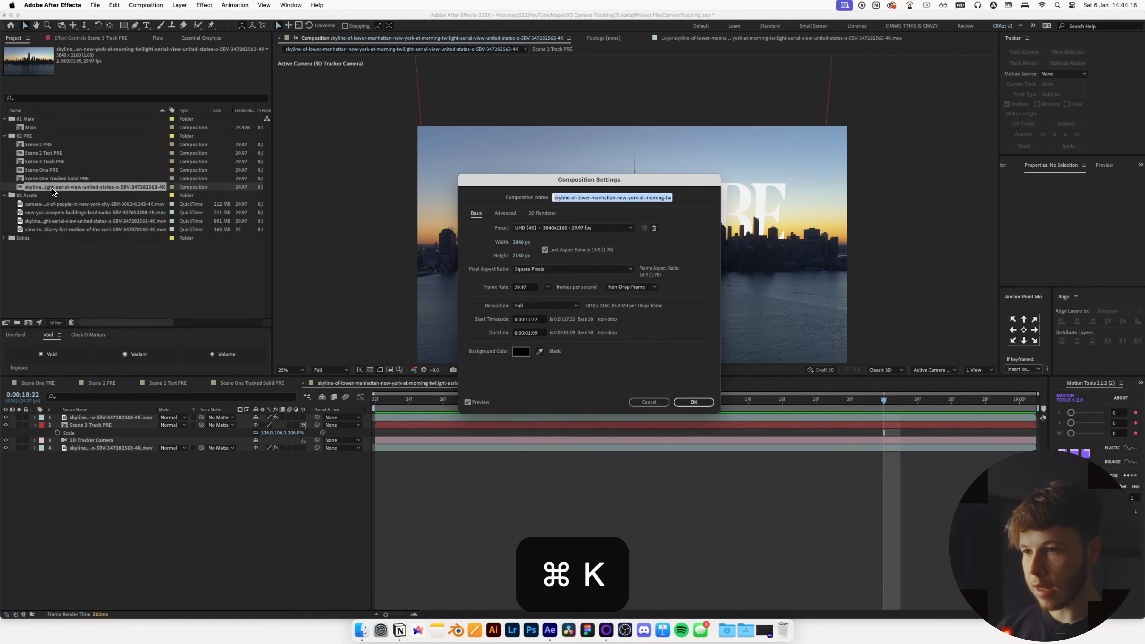
pyautogui.write('Scene 3 PRE')
pyautogui.press('Return')
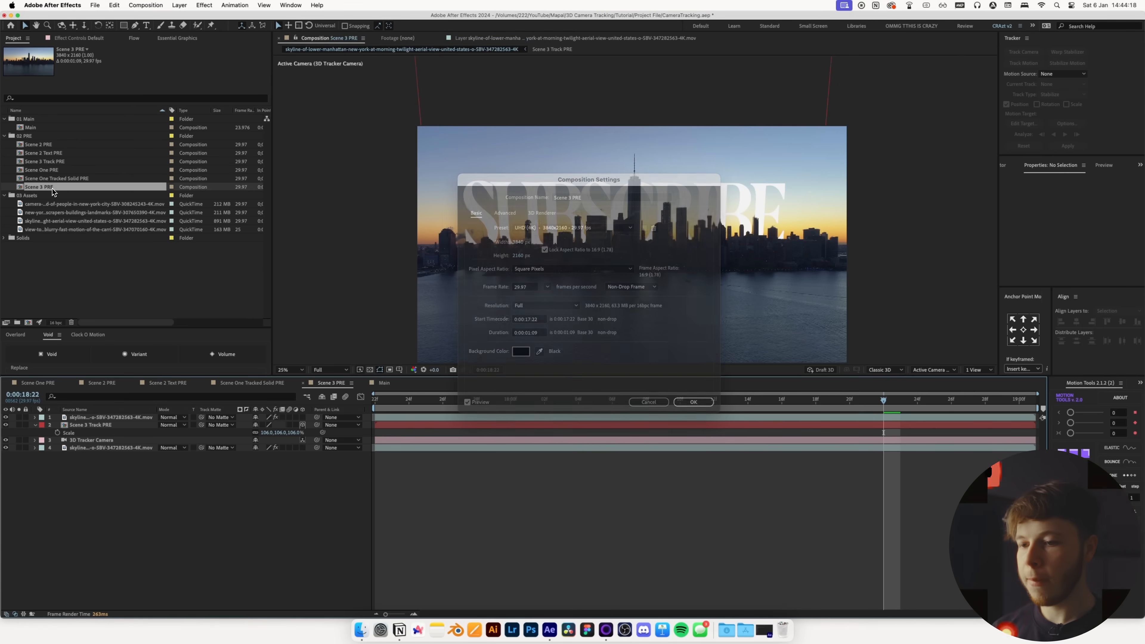
# Step: Place the Main timeline first and close all the other open composition timelines
pyautogui.click(384, 383)
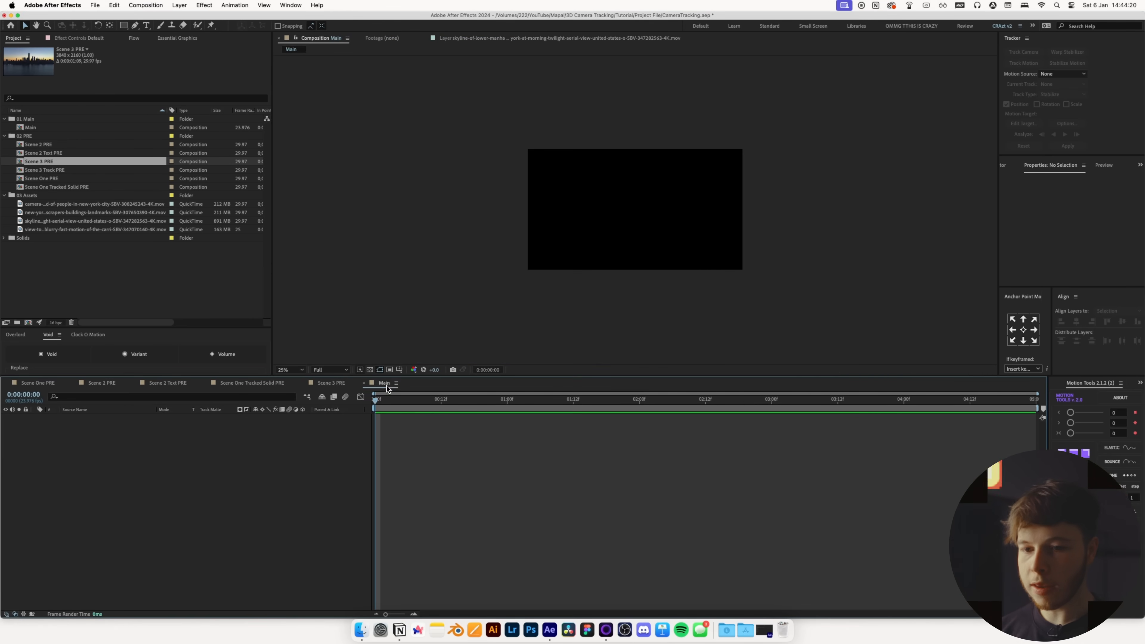
pyautogui.moveTo(387, 387); pyautogui.dragTo(31, 386)
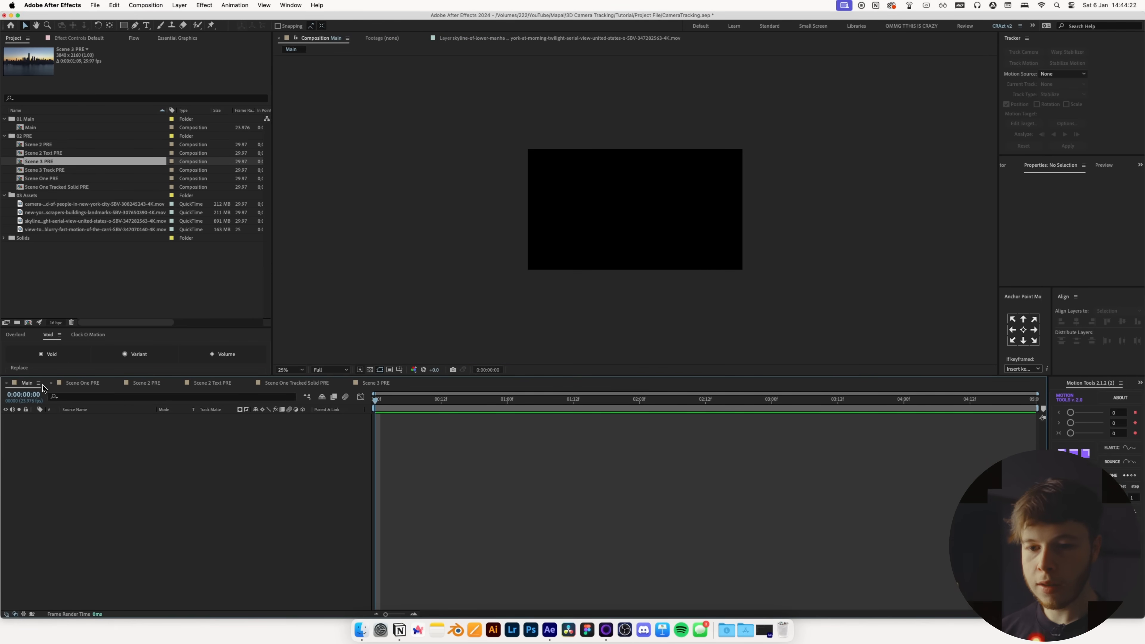
pyautogui.click(51, 383)
pyautogui.click(51, 383)
pyautogui.click(51, 383)
pyautogui.click(51, 384)
pyautogui.click(51, 384)
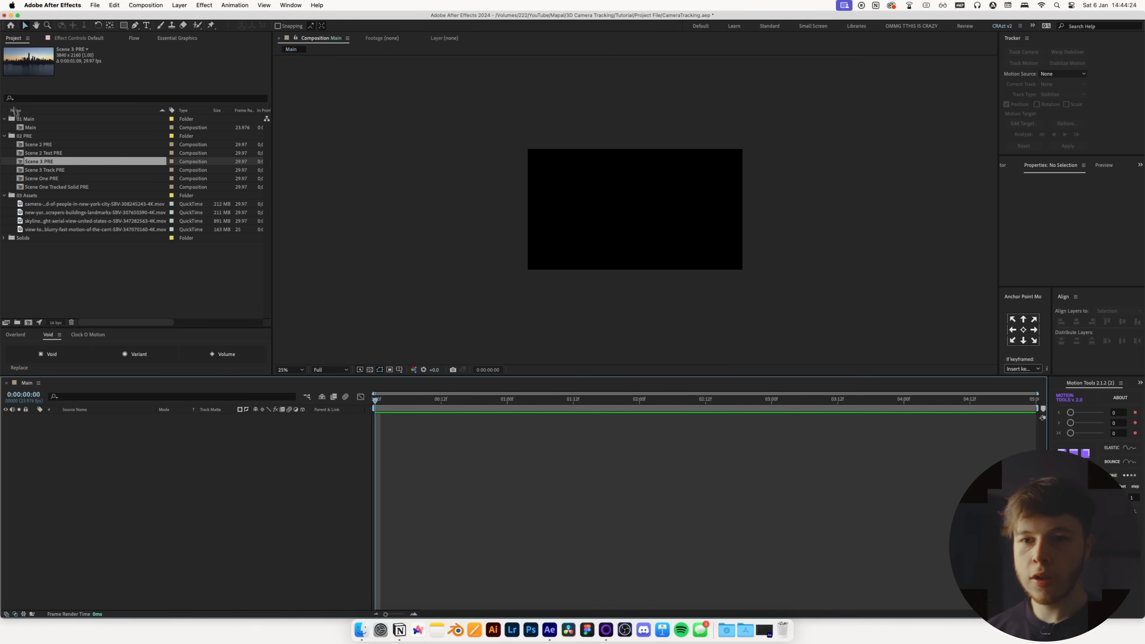
# Step: Add the three scene compositions to Main, stacked with Scene One PRE above Scene 2 PRE and Scene 3 PRE
pyautogui.click(36, 144)
pyautogui.keyDown('super'); pyautogui.click(36, 161); pyautogui.keyUp('super')
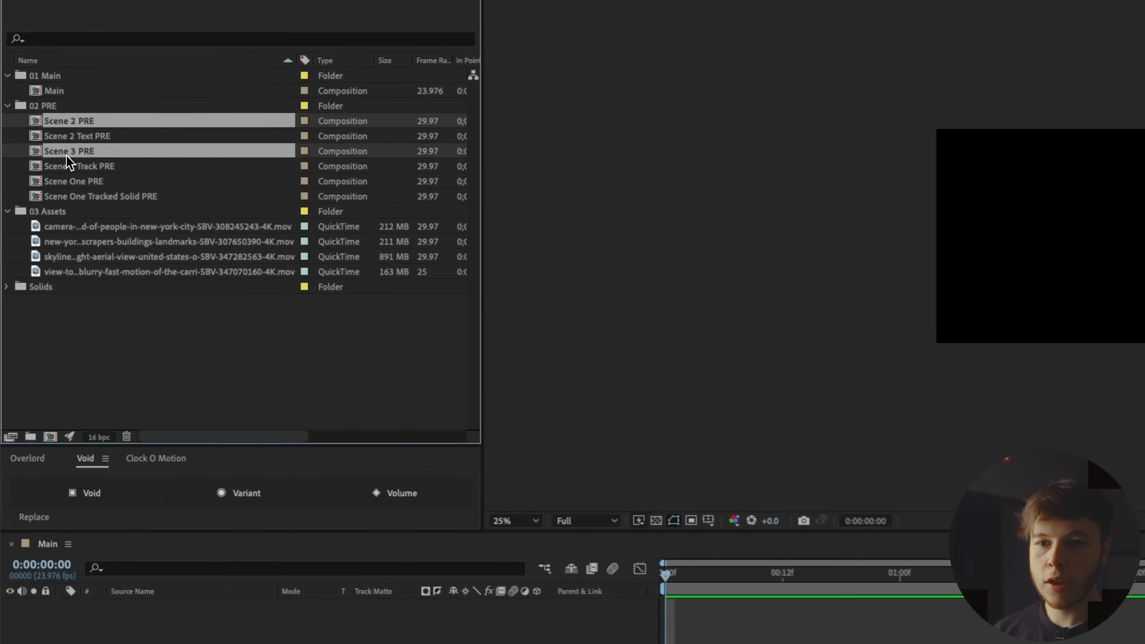
pyautogui.keyDown('super'); pyautogui.click(41, 178); pyautogui.keyUp('super')
pyautogui.moveTo(41, 178); pyautogui.dragTo(121, 529)
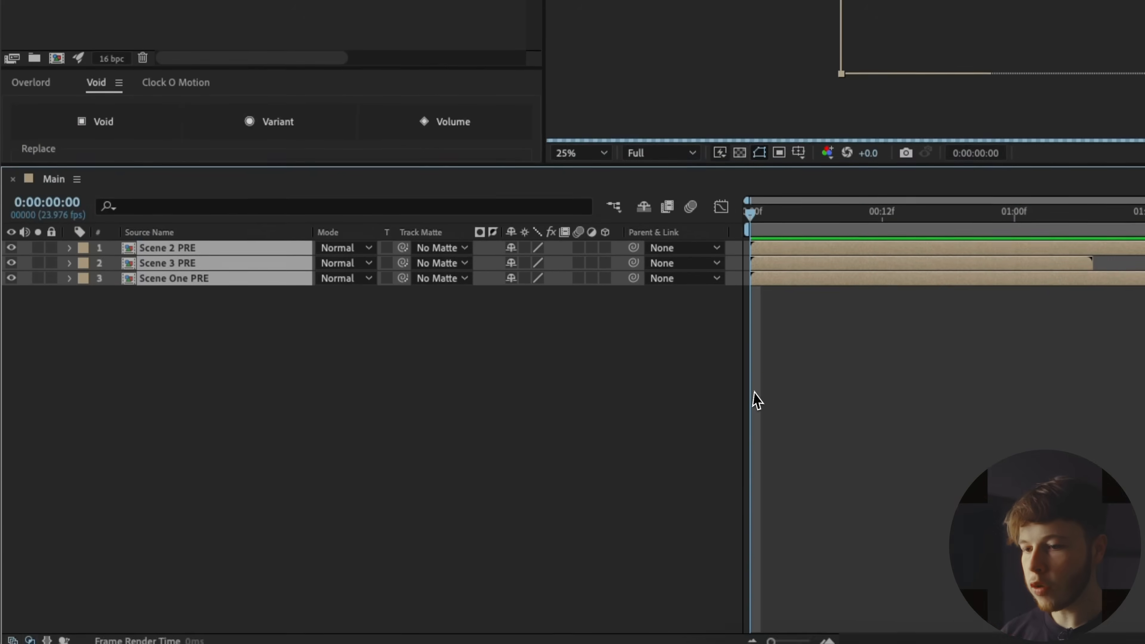
pyautogui.click(285, 384)
pyautogui.moveTo(195, 328); pyautogui.dragTo(194, 292)
# Step: Scale all three scene layers in Main down to 50%
pyautogui.press('super+a')
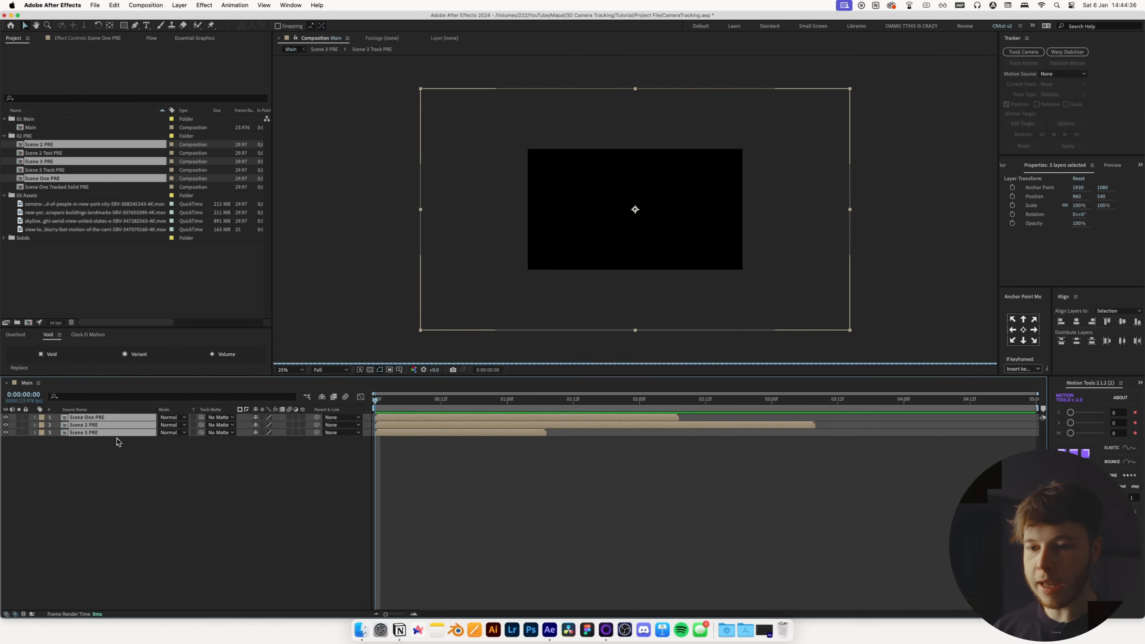
pyautogui.press('s')
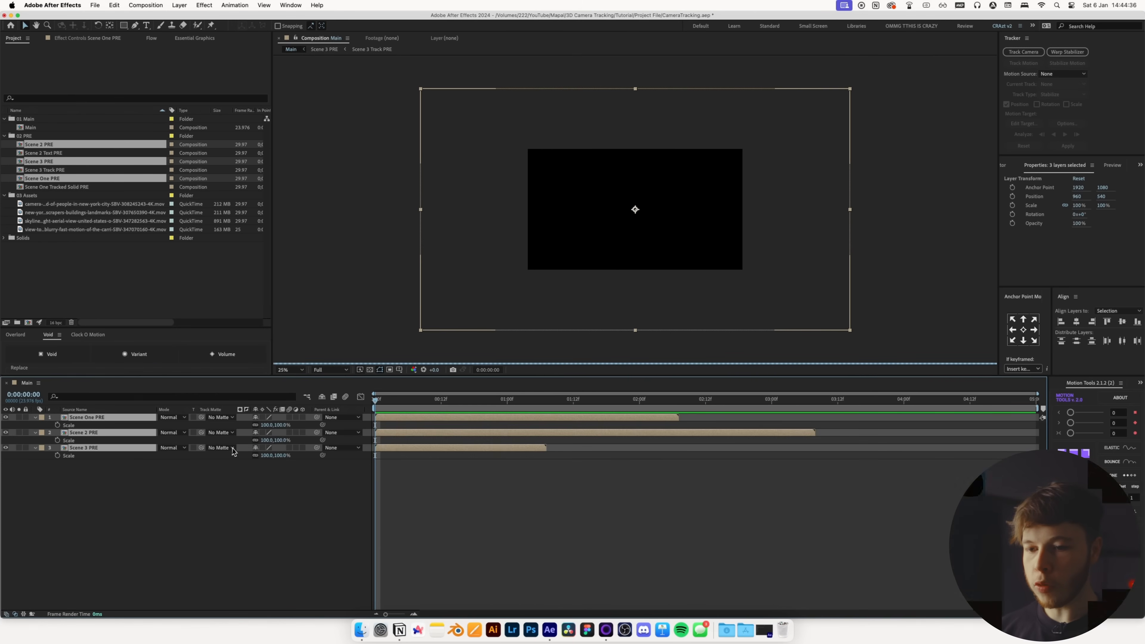
pyautogui.moveTo(266, 460); pyautogui.dragTo(247, 459)
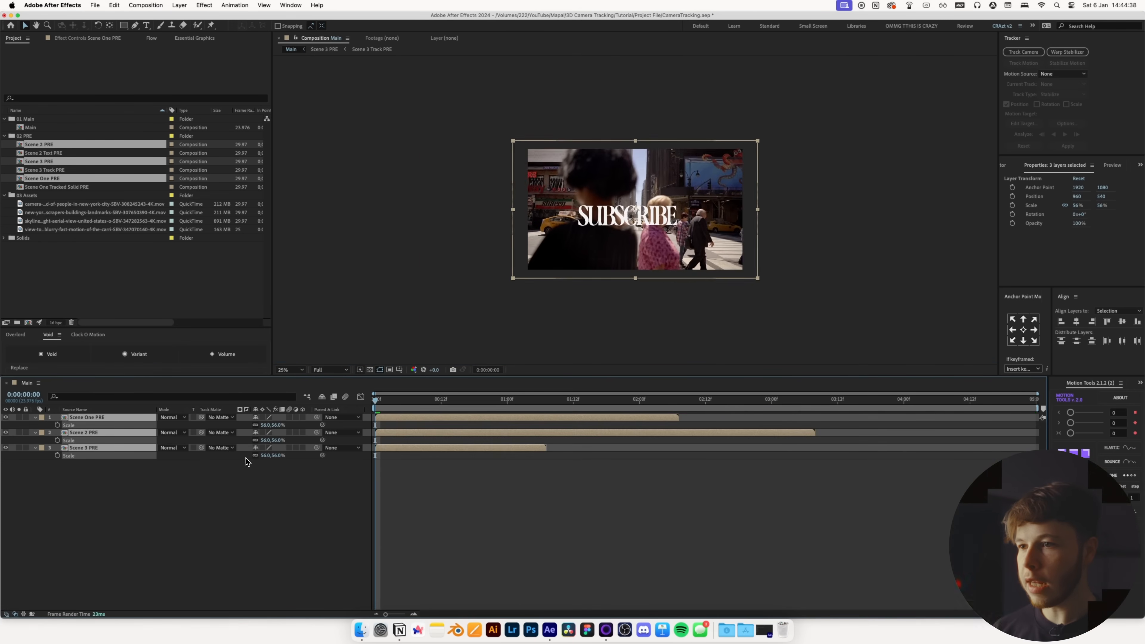
pyautogui.click(468, 480)
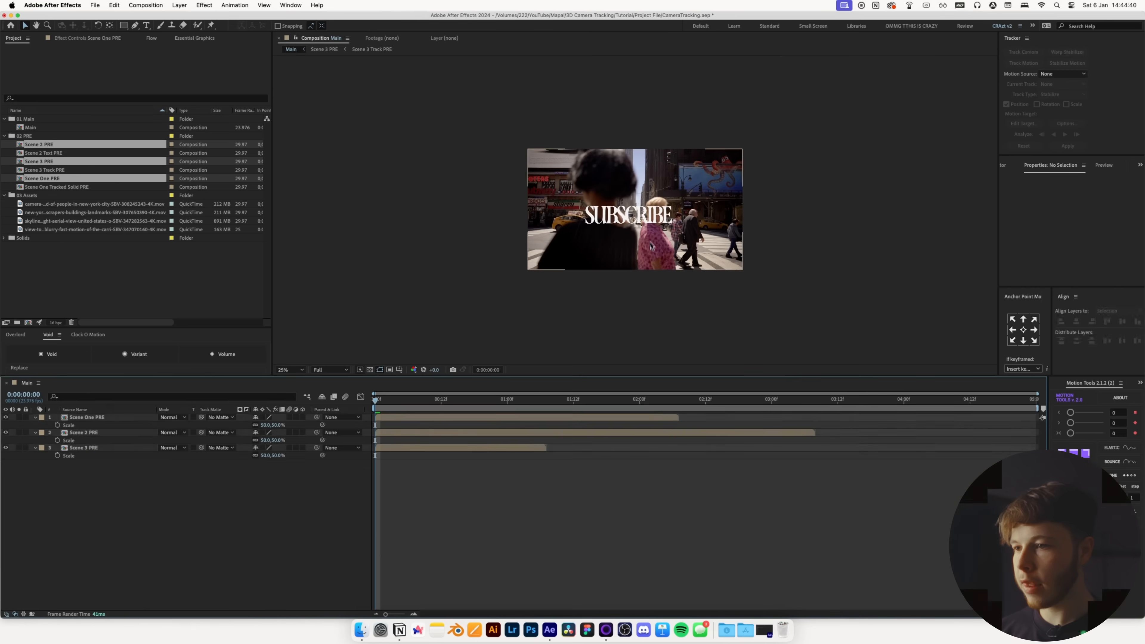
pyautogui.scroll(2, 529, 346)
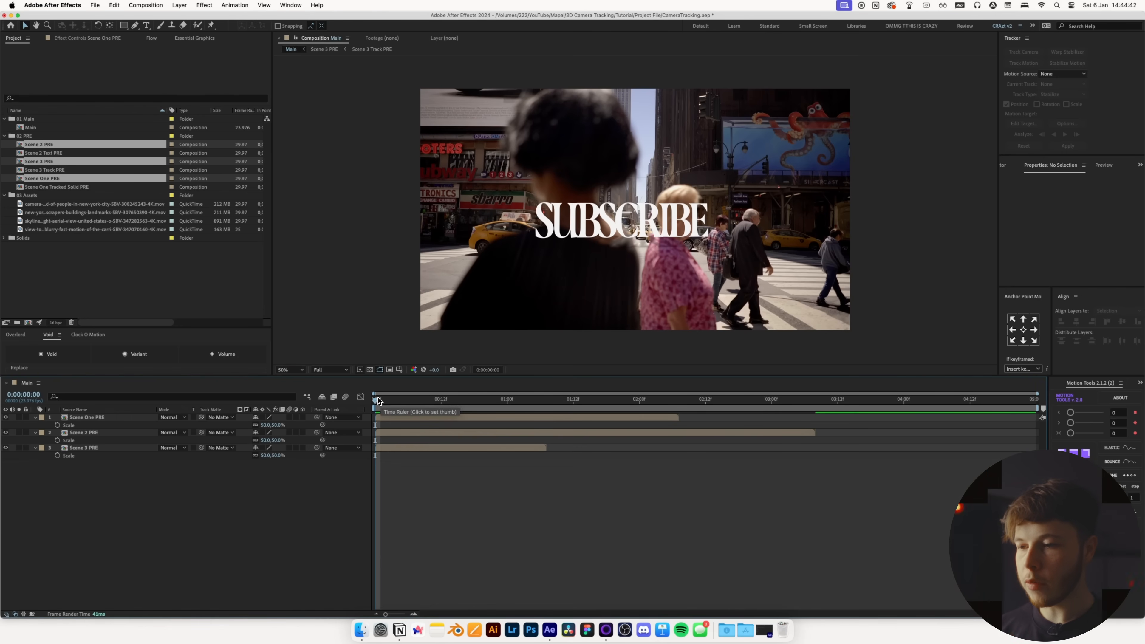
# Step: Trim Scene One PRE to start about five frames into Main, and begin Scene 2 PRE where Scene One PRE ends
pyautogui.press('space')
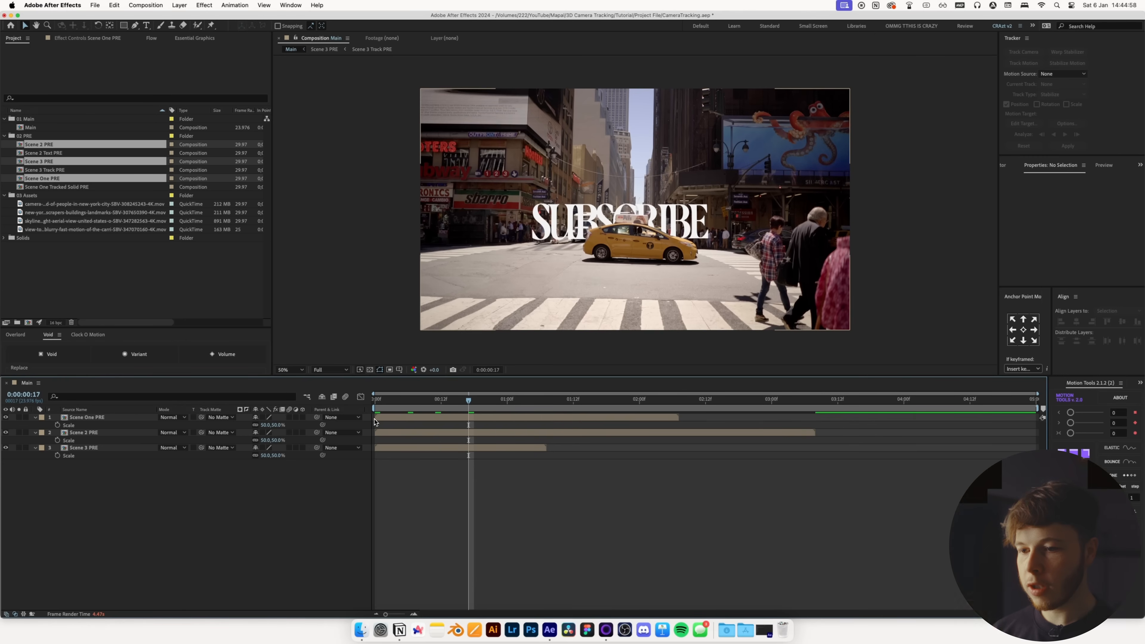
pyautogui.click(374, 420)
pyautogui.moveTo(492, 419); pyautogui.dragTo(623, 403)
pyautogui.click(607, 399)
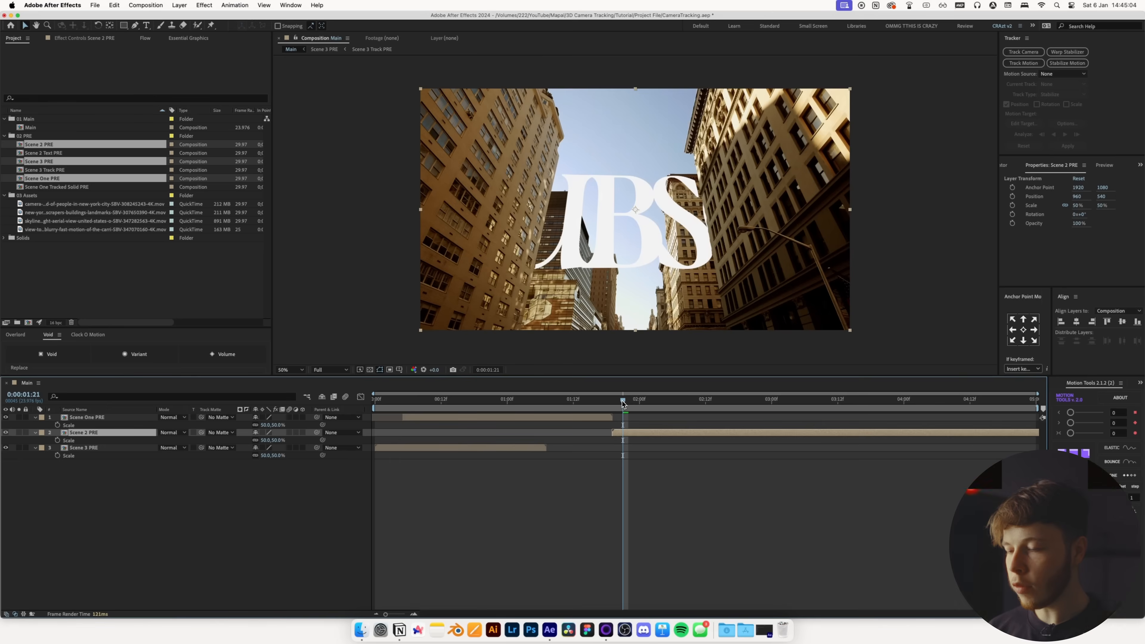
# Step: Review the Scene 2 PRE footage and shift its content earlier so a later part plays after Scene One PRE
pyautogui.click(653, 400)
pyautogui.click(691, 401)
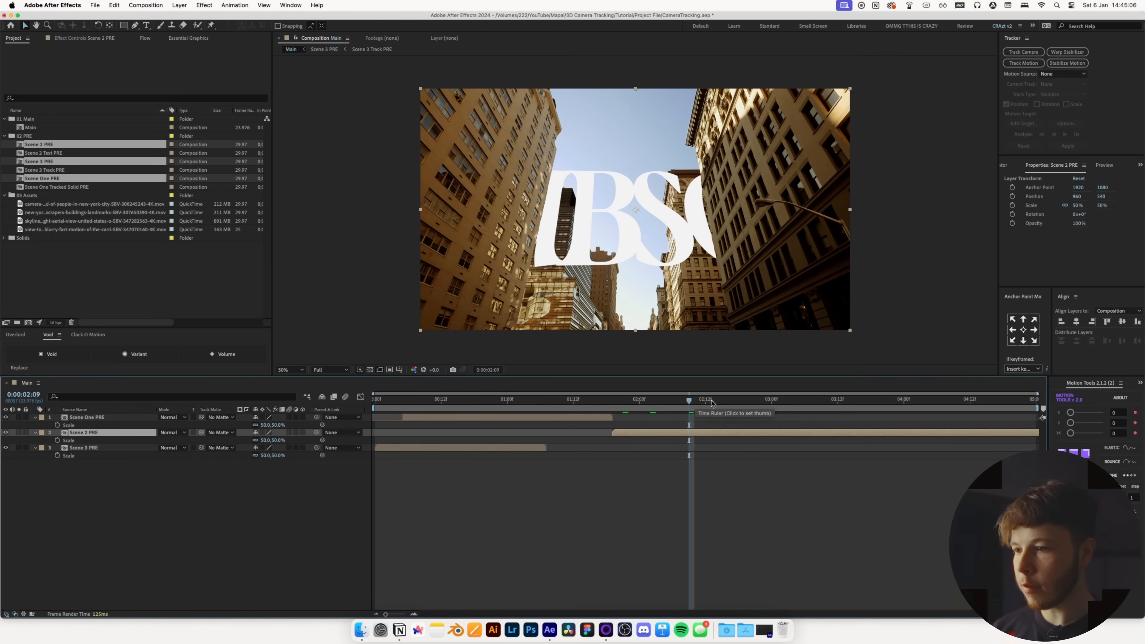
pyautogui.click(734, 400)
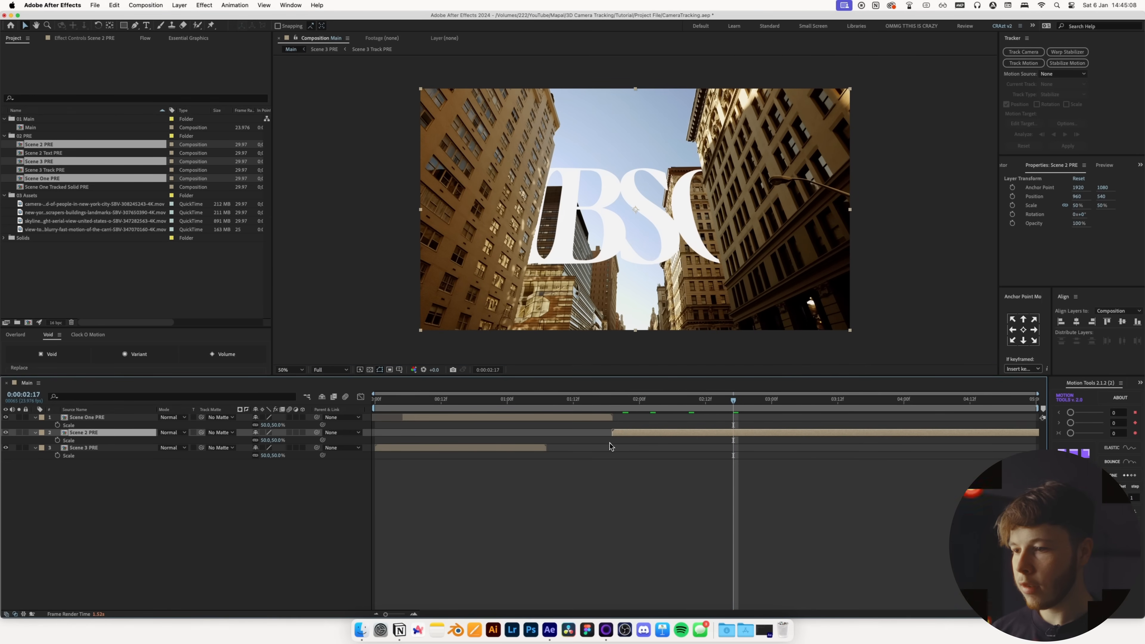
pyautogui.moveTo(614, 437); pyautogui.dragTo(638, 434)
pyautogui.click(739, 401)
pyautogui.moveTo(739, 409); pyautogui.dragTo(772, 409)
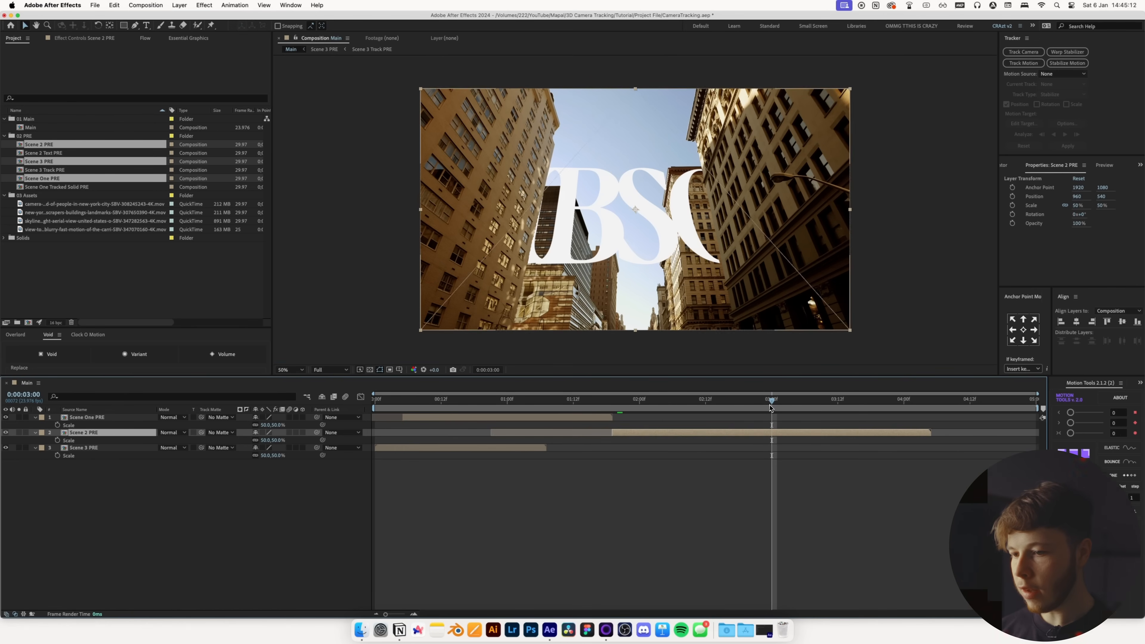
# Step: Place Scene 3 PRE directly after the trimmed Scene 2 PRE so it fills the end of the Main timeline
pyautogui.moveTo(432, 450); pyautogui.dragTo(865, 432)
pyautogui.click(856, 468)
pyautogui.moveTo(591, 398); pyautogui.dragTo(277, 398)
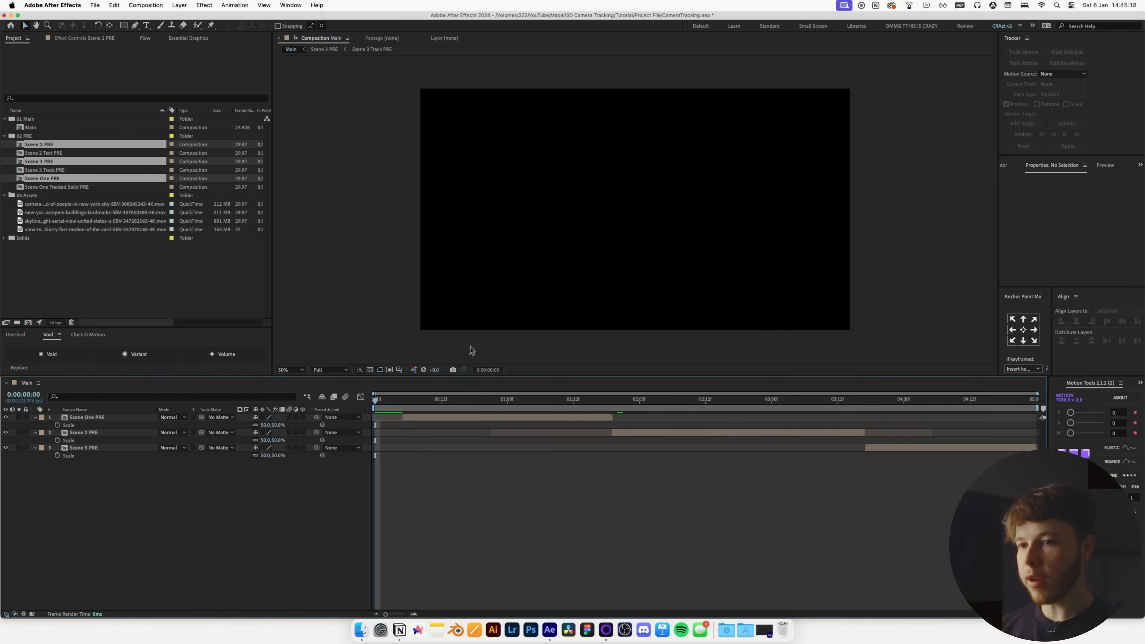
# Step: Add the blurry oncoming-train clip above the scenes in Main and scale it to 59%
pyautogui.click(31, 230)
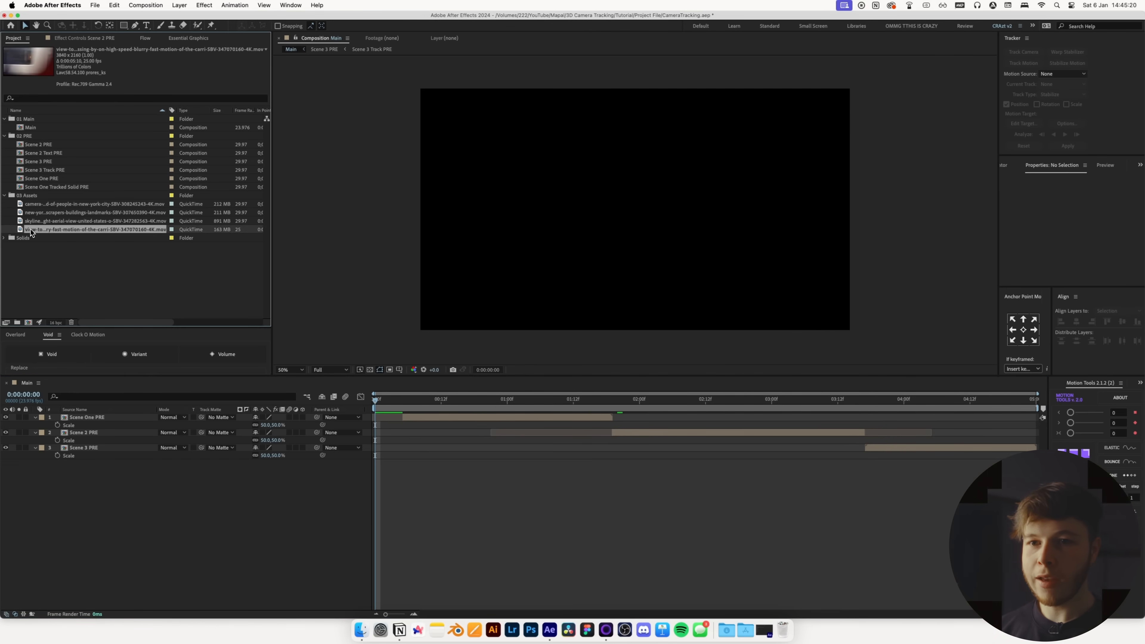
pyautogui.moveTo(36, 235); pyautogui.dragTo(87, 421)
pyautogui.press('s')
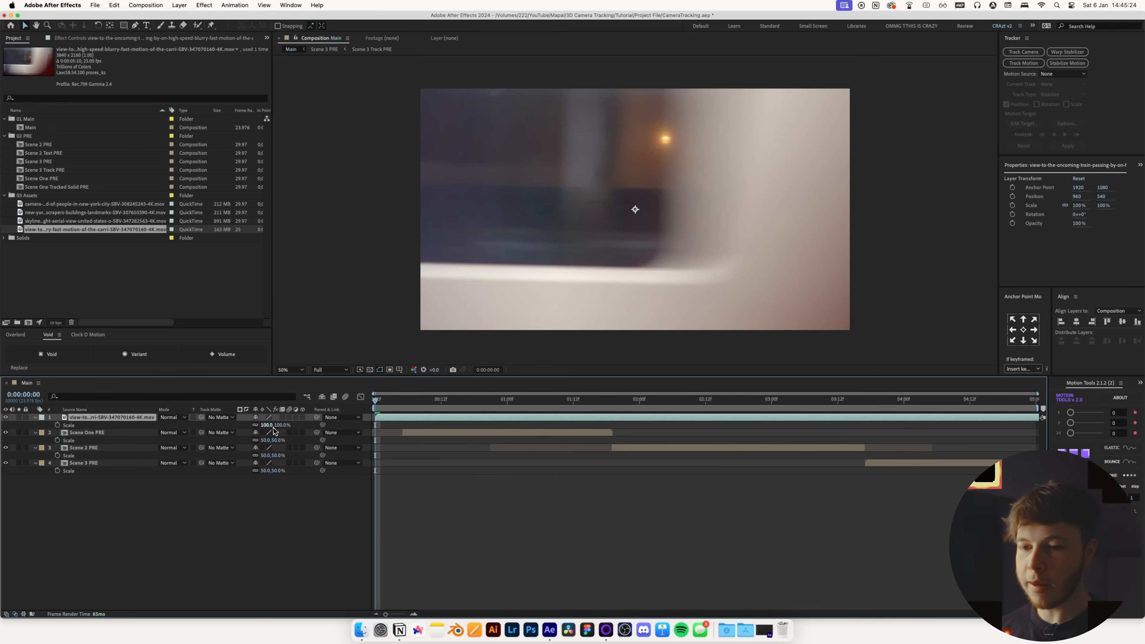
pyautogui.moveTo(273, 425)
pyautogui.mouseDown()
pyautogui.moveTo(234, 428)
pyautogui.moveTo(254, 428)
pyautogui.mouseUp()
# Step: Split the train clip at 0:00:00:11, delete its opening part, and move the remaining footage to the start of Main
pyautogui.moveTo(417, 400)
pyautogui.mouseDown()
pyautogui.moveTo(468, 400)
pyautogui.moveTo(438, 410)
pyautogui.mouseUp()
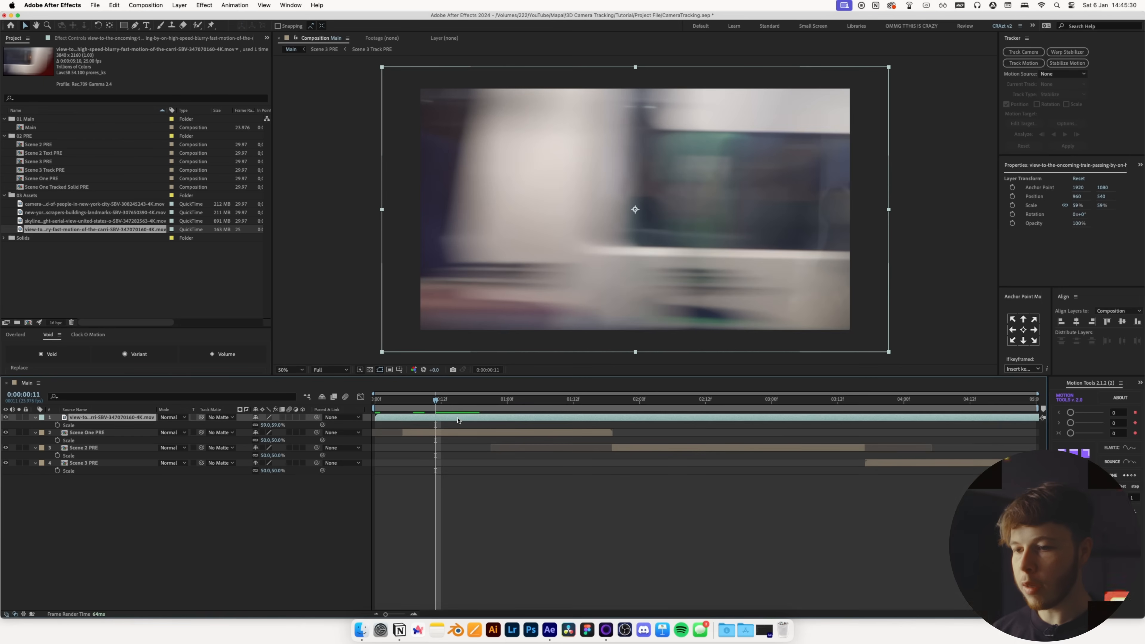
pyautogui.press('super+shift+d')
pyautogui.click(421, 424)
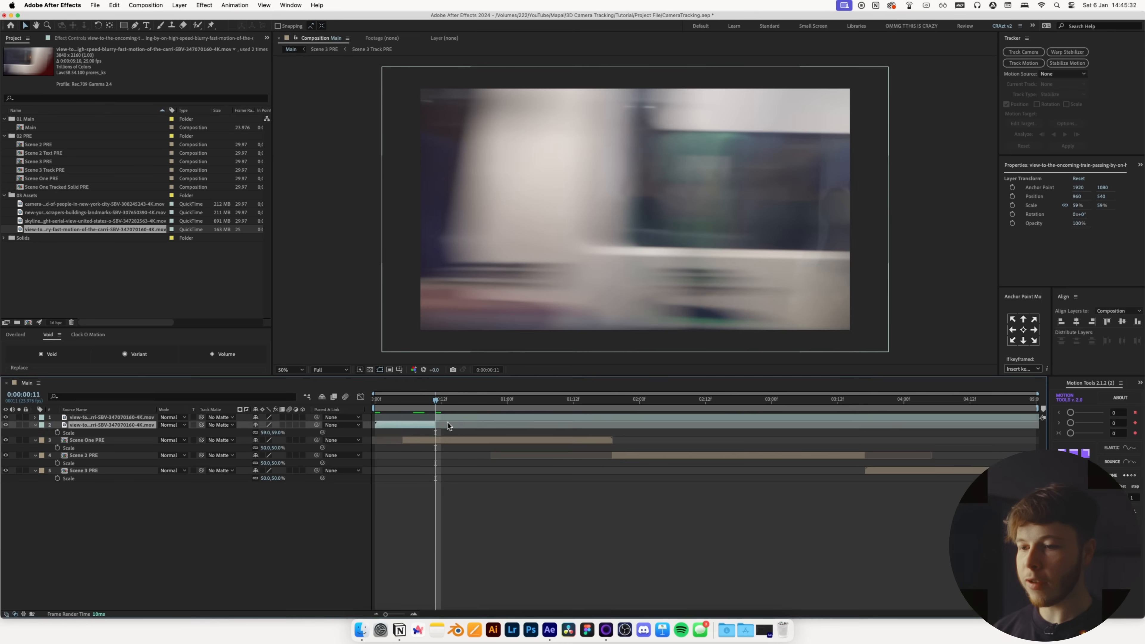
pyautogui.press('Delete')
# Step: Cut the train clip off at 0:00:00:08 and preview the Main sequence from the beginning
pyautogui.click(404, 400)
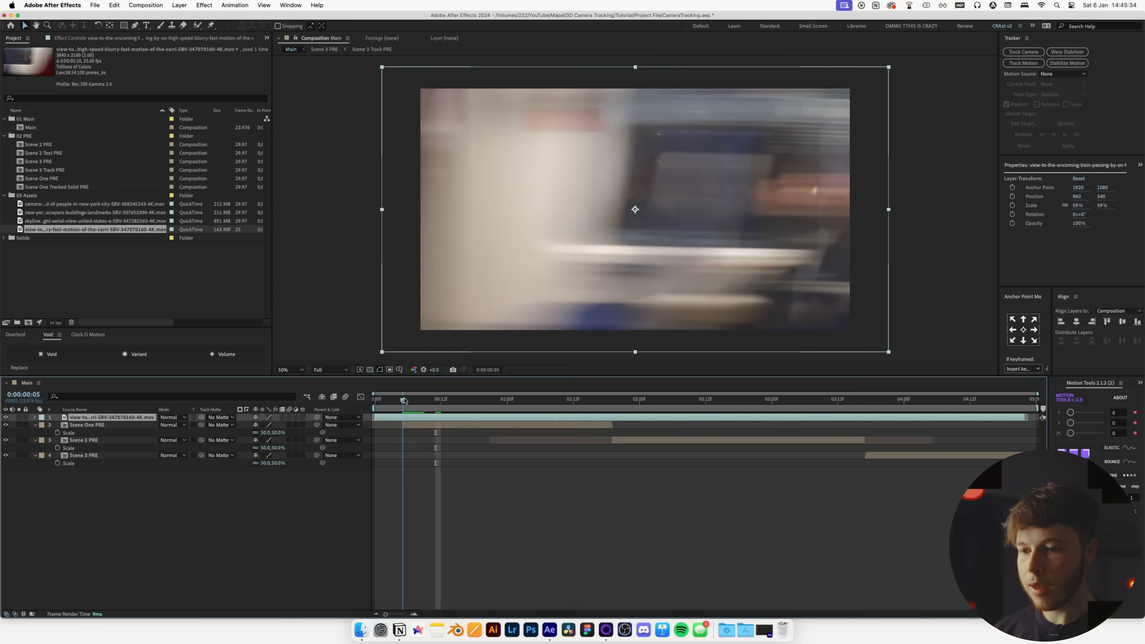
pyautogui.moveTo(403, 400); pyautogui.dragTo(420, 401)
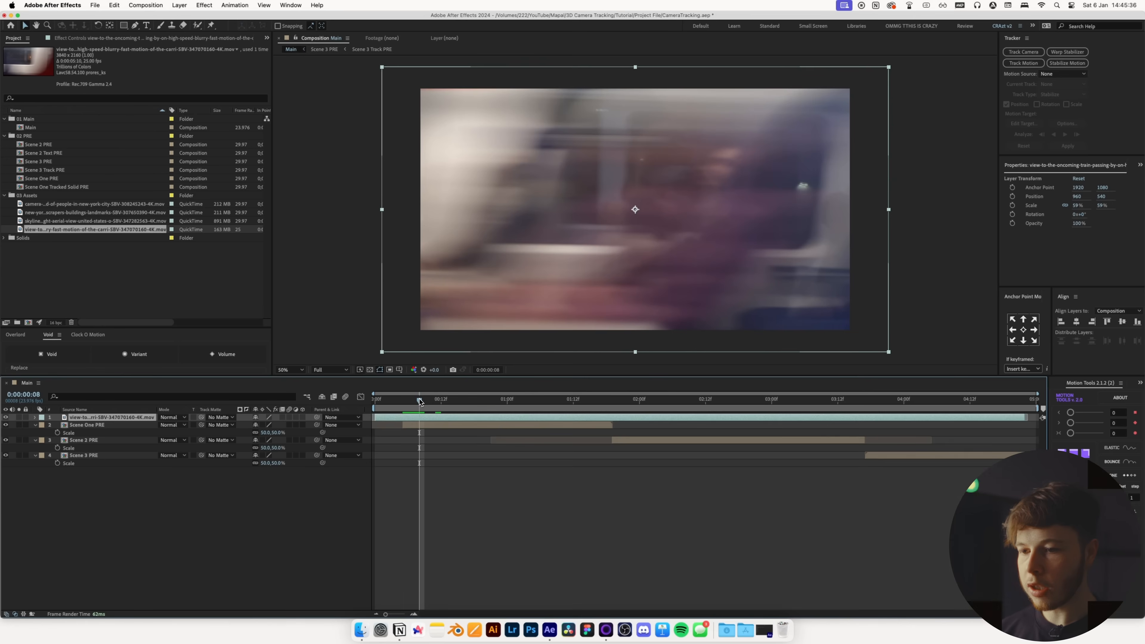
pyautogui.hotkey('ctrl', 'shift', 'd')
pyautogui.press('Home')
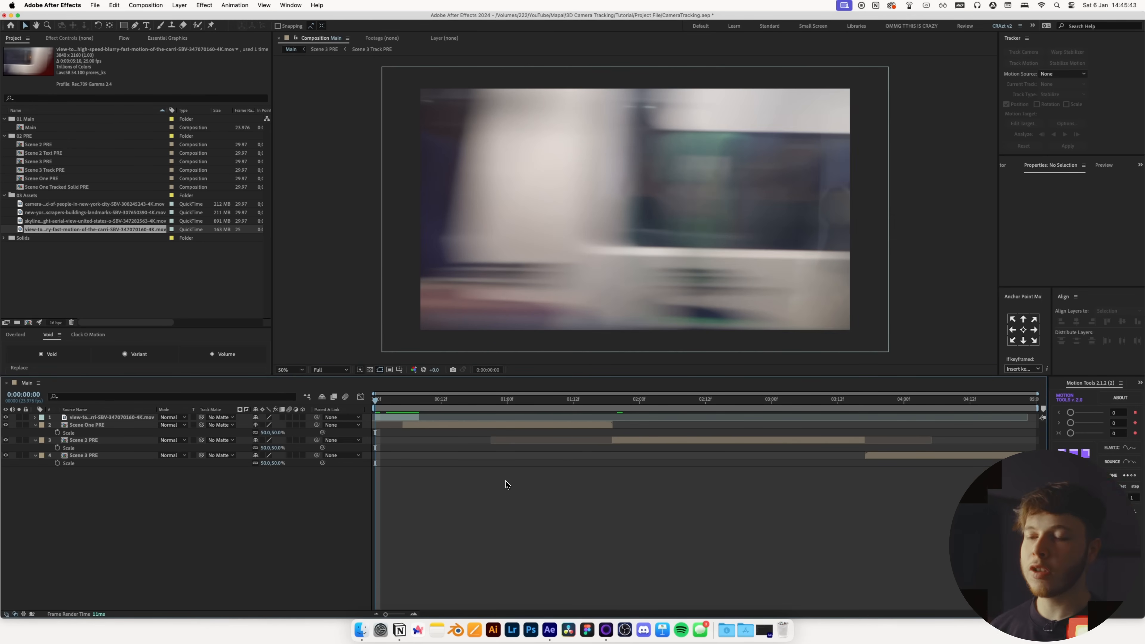
pyautogui.press('space')
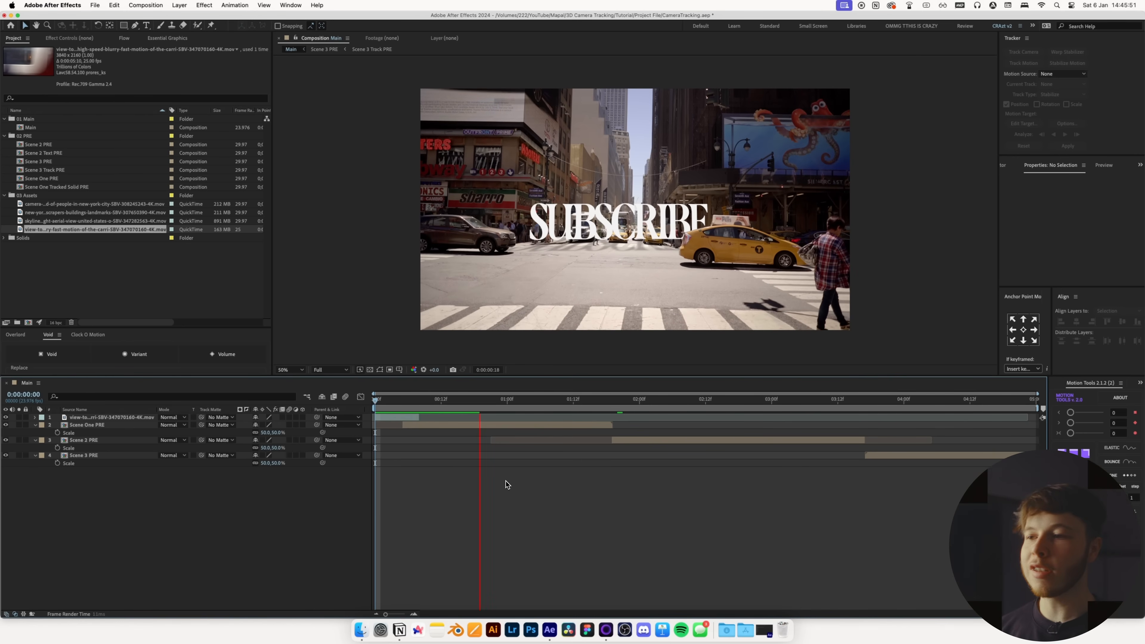
pyautogui.press('space')
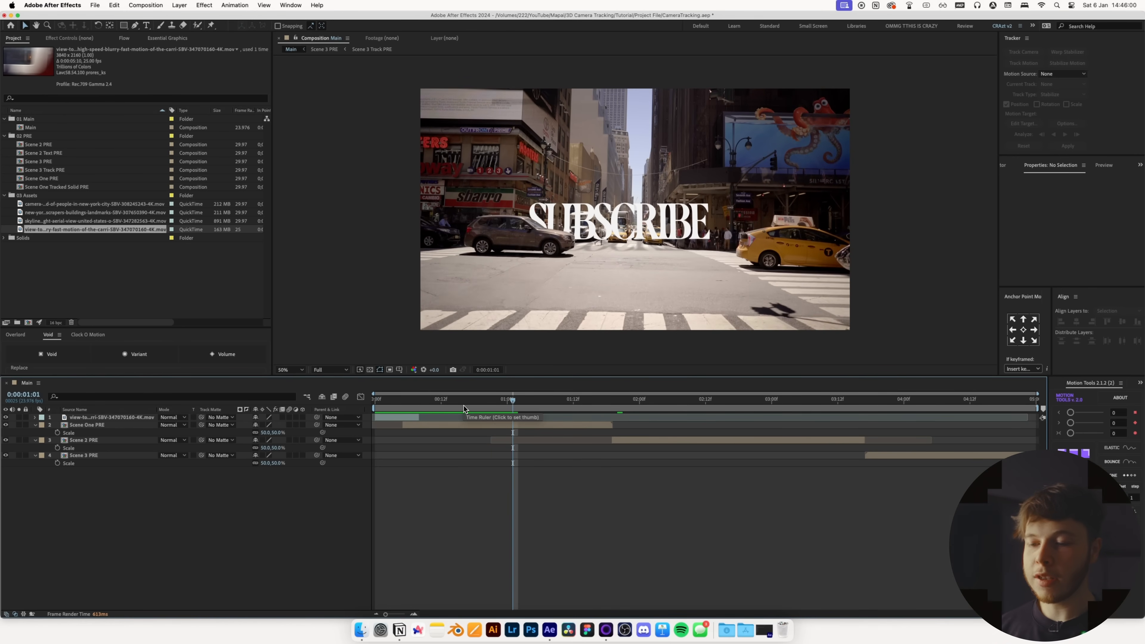
# Step: Add an adjustment layer over Main with a Hue/Saturation effect and set Master Saturation to -100
pyautogui.press('super+alt+y')
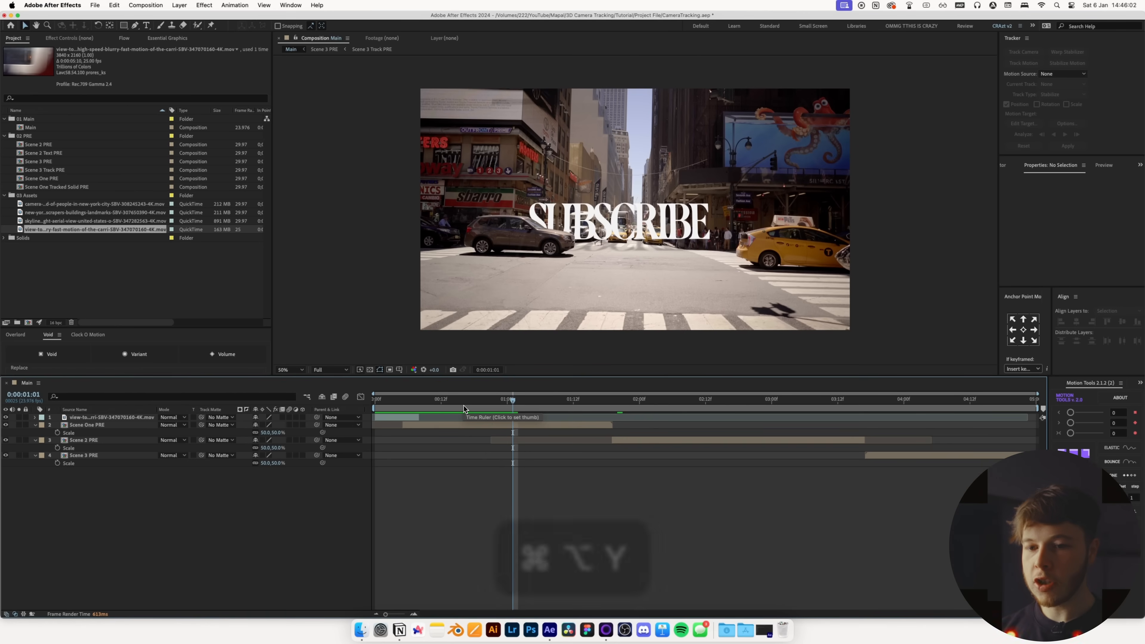
pyautogui.hotkey('ctrl', 'space')
pyautogui.write('hue')
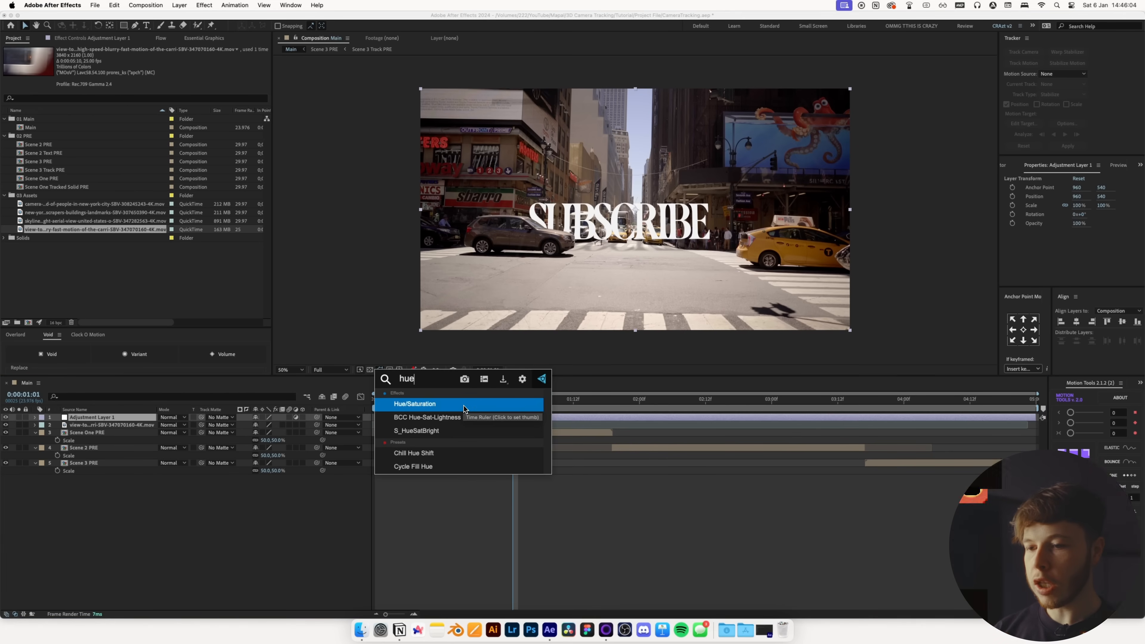
pyautogui.press('Return')
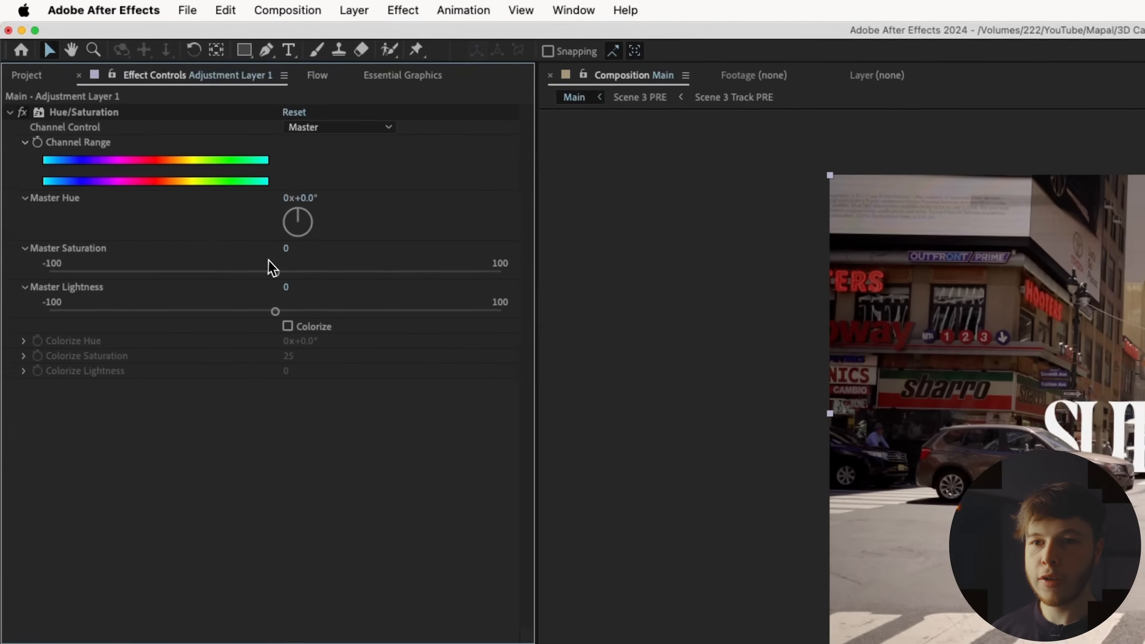
pyautogui.moveTo(137, 137); pyautogui.dragTo(1, 141)
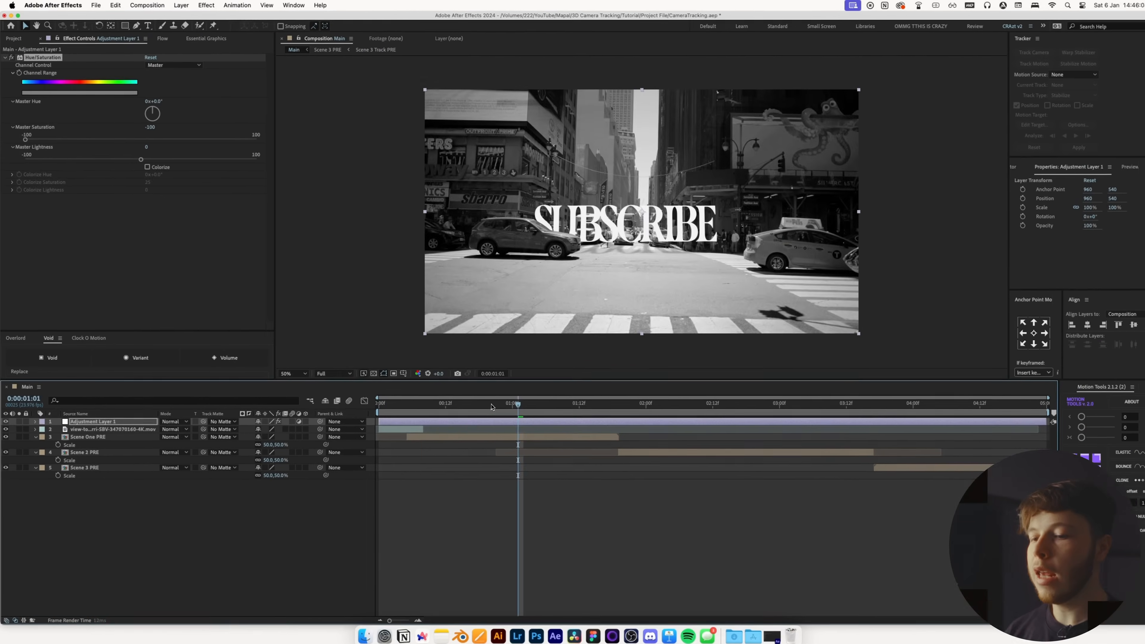
# Step: Apply Lumetri Color to the train clip with contrast 71, highlights 74, and lowered shadows
pyautogui.moveTo(491, 405); pyautogui.dragTo(375, 408)
pyautogui.click(389, 426)
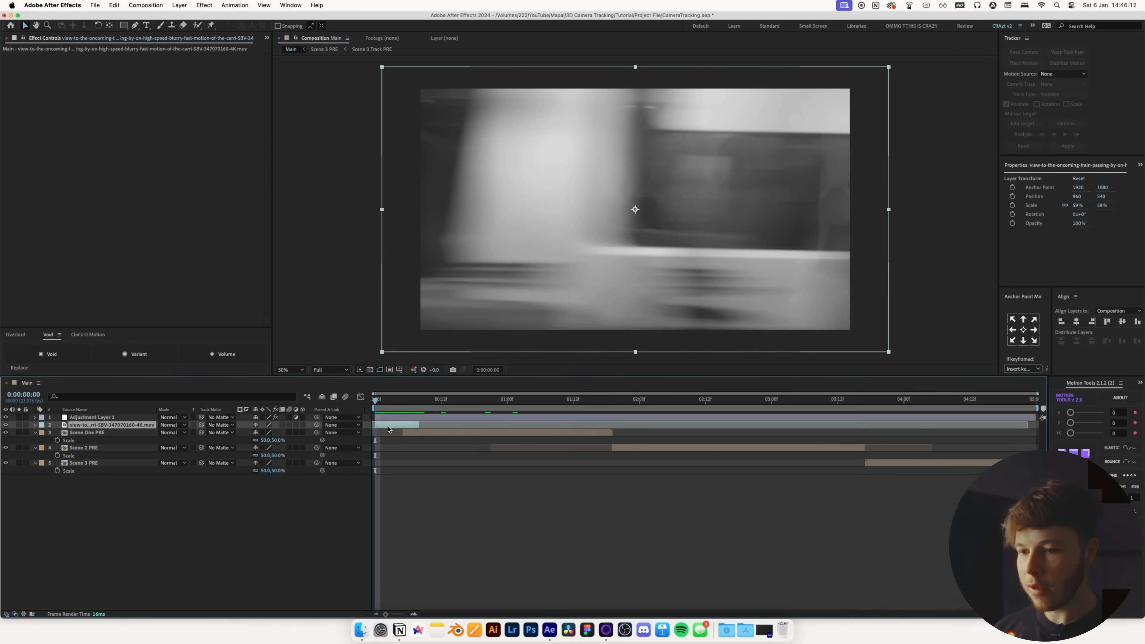
pyautogui.hotkey('ctrl', 'space')
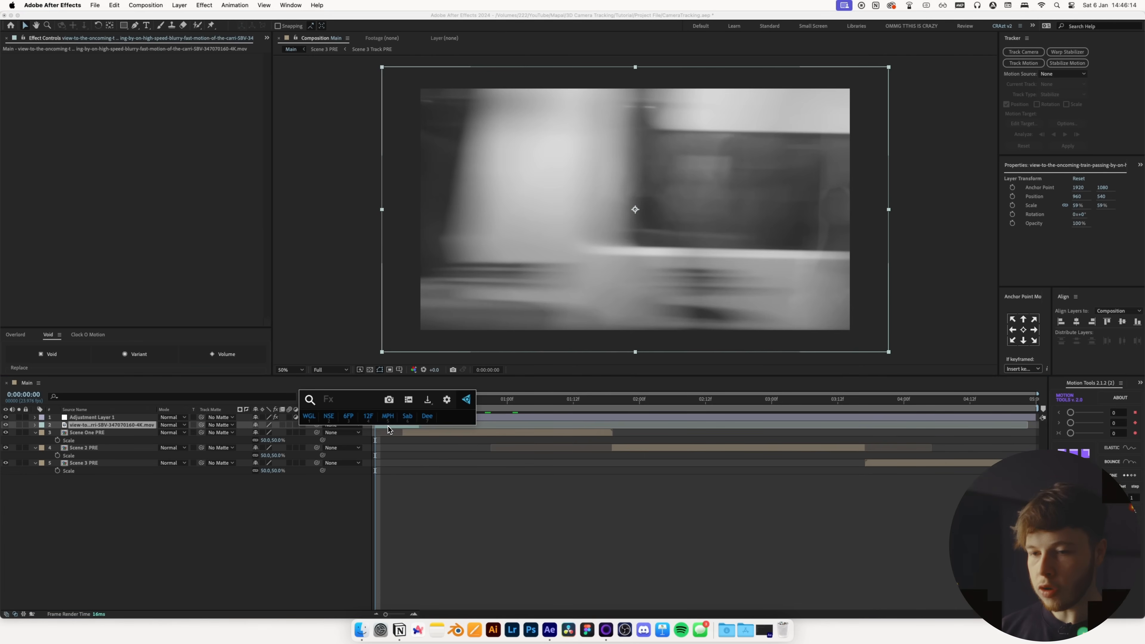
pyautogui.write('lume')
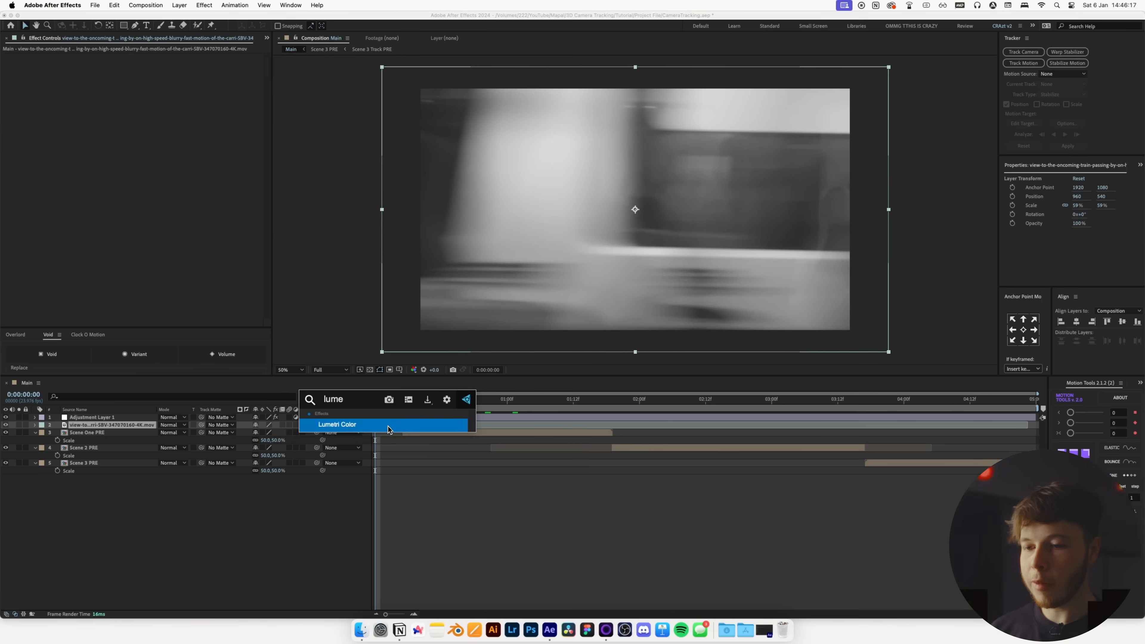
pyautogui.press('Return')
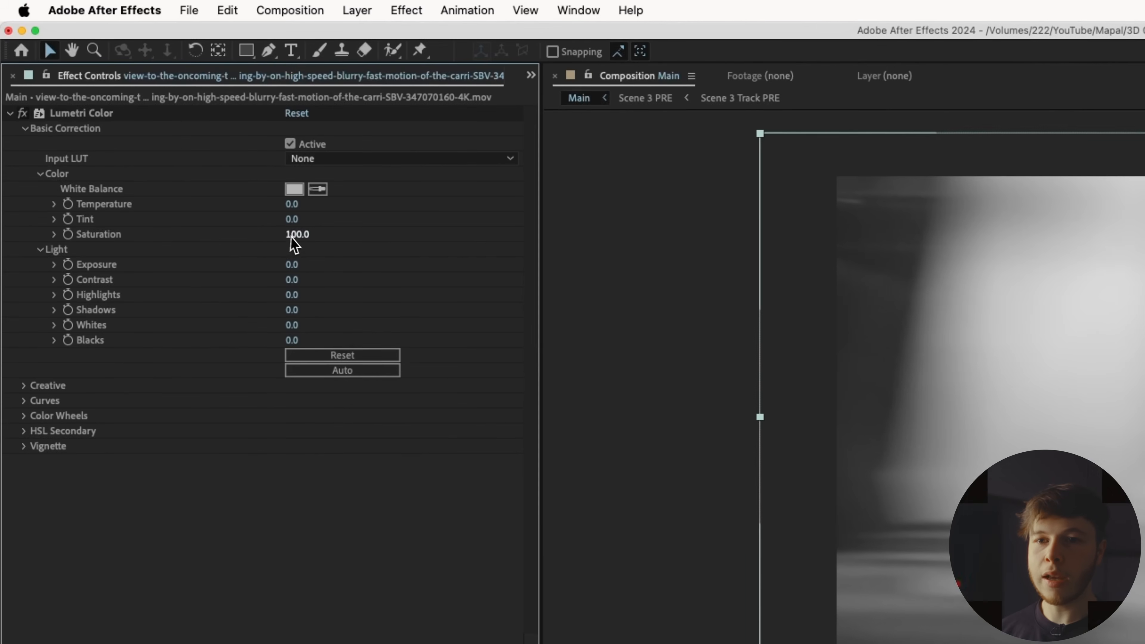
pyautogui.moveTo(294, 284); pyautogui.dragTo(358, 288)
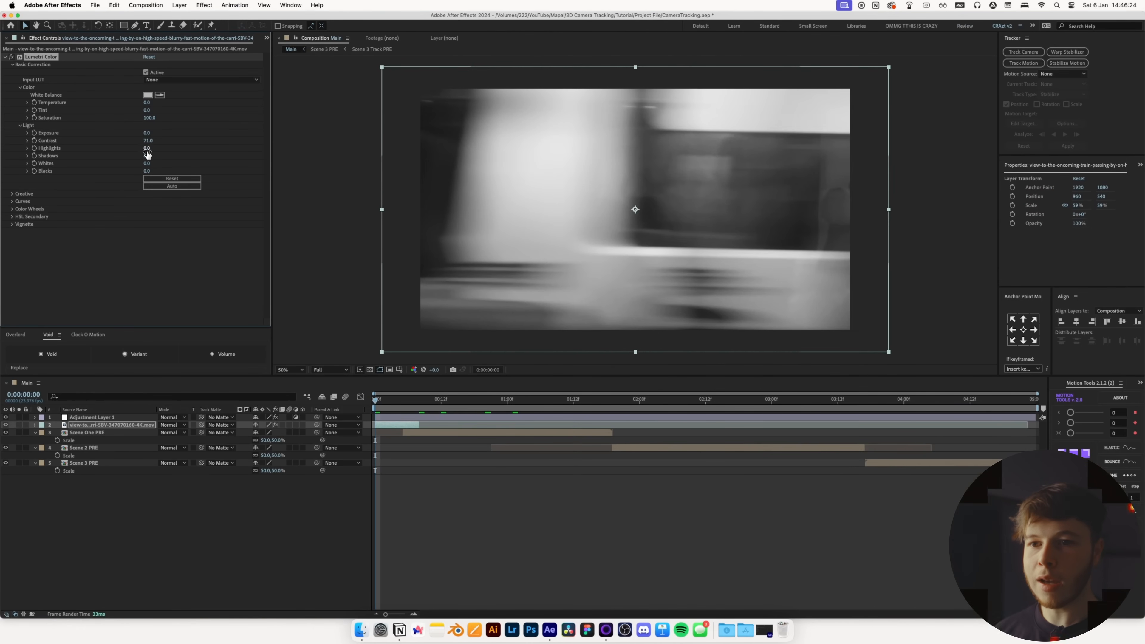
pyautogui.moveTo(147, 154)
pyautogui.mouseDown()
pyautogui.moveTo(170, 154)
pyautogui.moveTo(127, 160)
pyautogui.mouseUp()
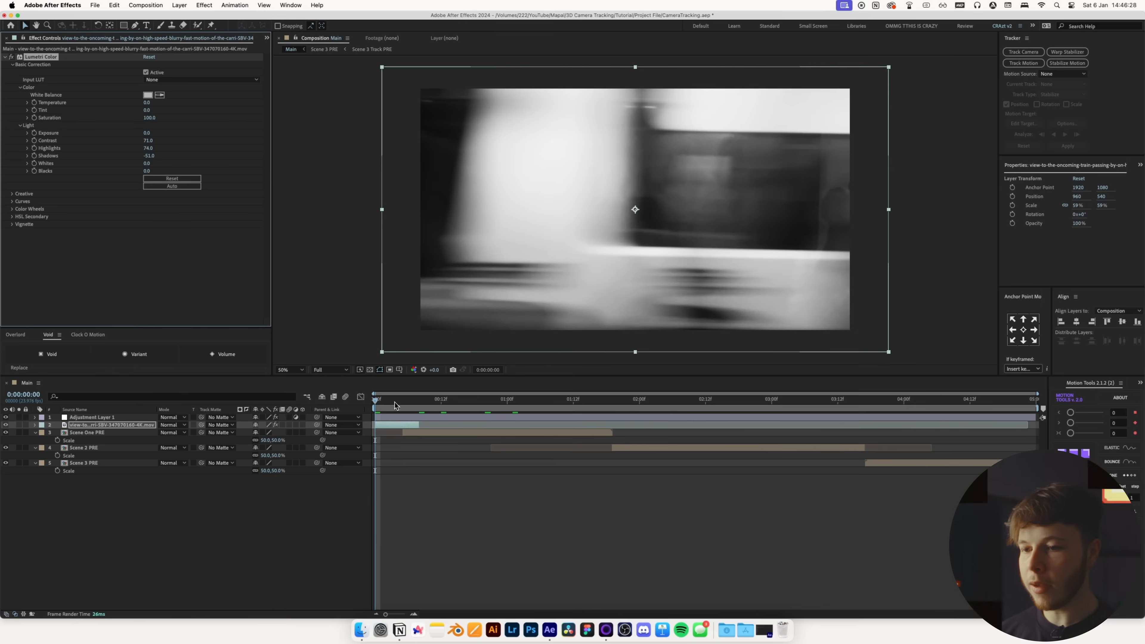
# Step: Apply Lumetri Color to Scene One PRE with exposure 0.6, raised contrast, and lowered highlights and shadows
pyautogui.moveTo(394, 401); pyautogui.dragTo(447, 401)
pyautogui.click(458, 431)
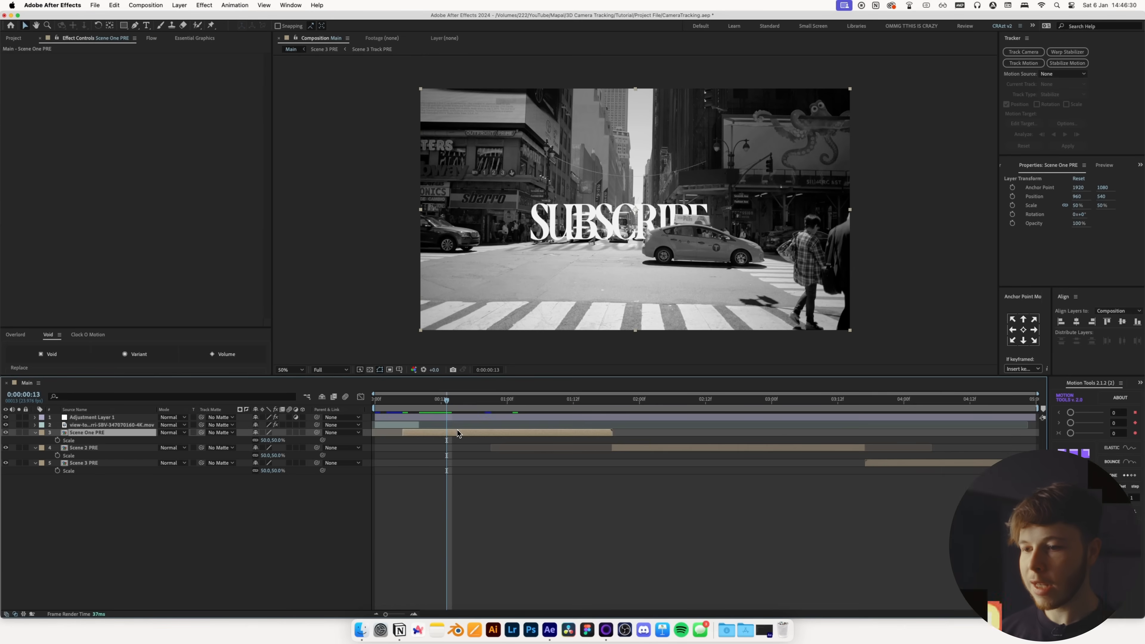
pyautogui.hotkey('ctrl', 'space')
pyautogui.write('lumetri')
pyautogui.press('Return')
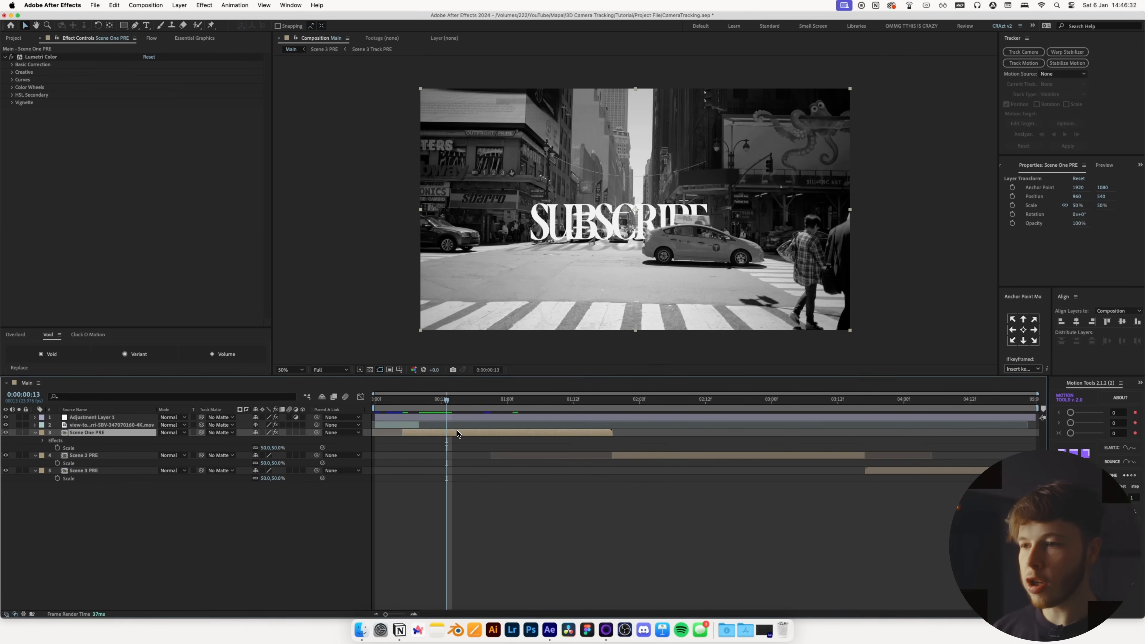
pyautogui.click(12, 65)
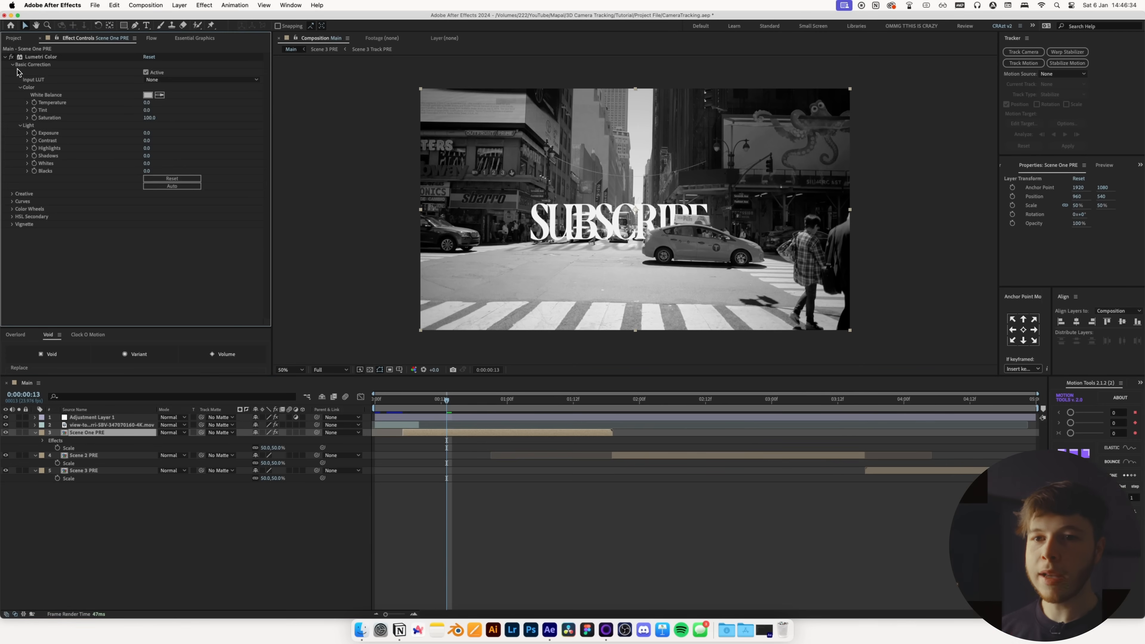
pyautogui.moveTo(147, 134); pyautogui.dragTo(155, 140)
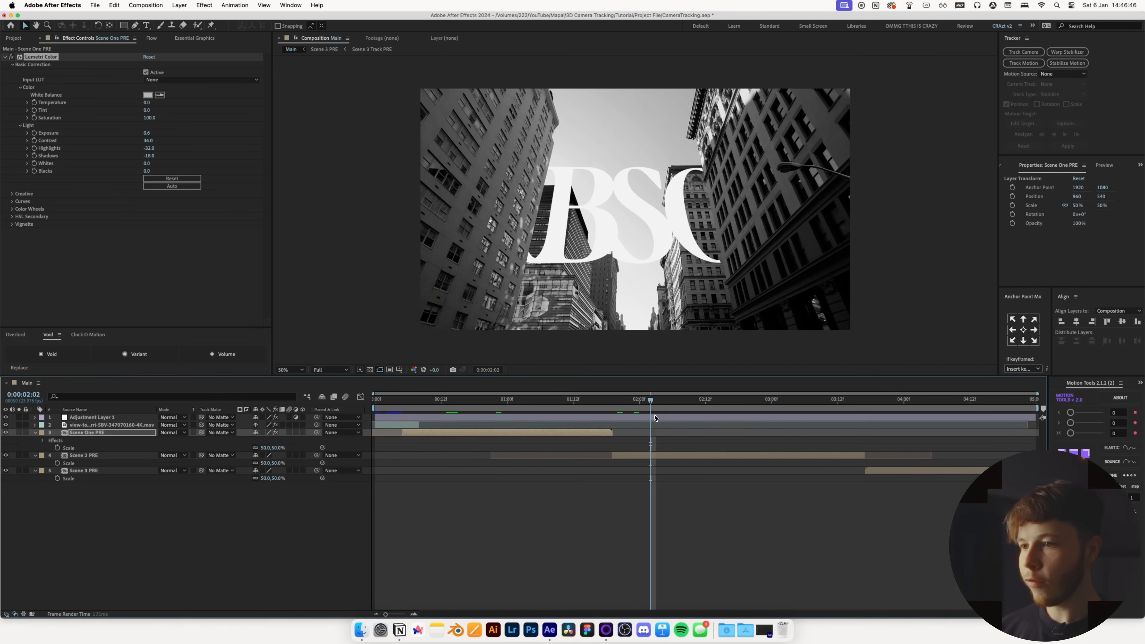
# Step: Apply Lumetri Color to Scene 2 PRE and raise its contrast to 47
pyautogui.click(656, 455)
pyautogui.hotkey('ctrl', 'space')
pyautogui.write('lumetri')
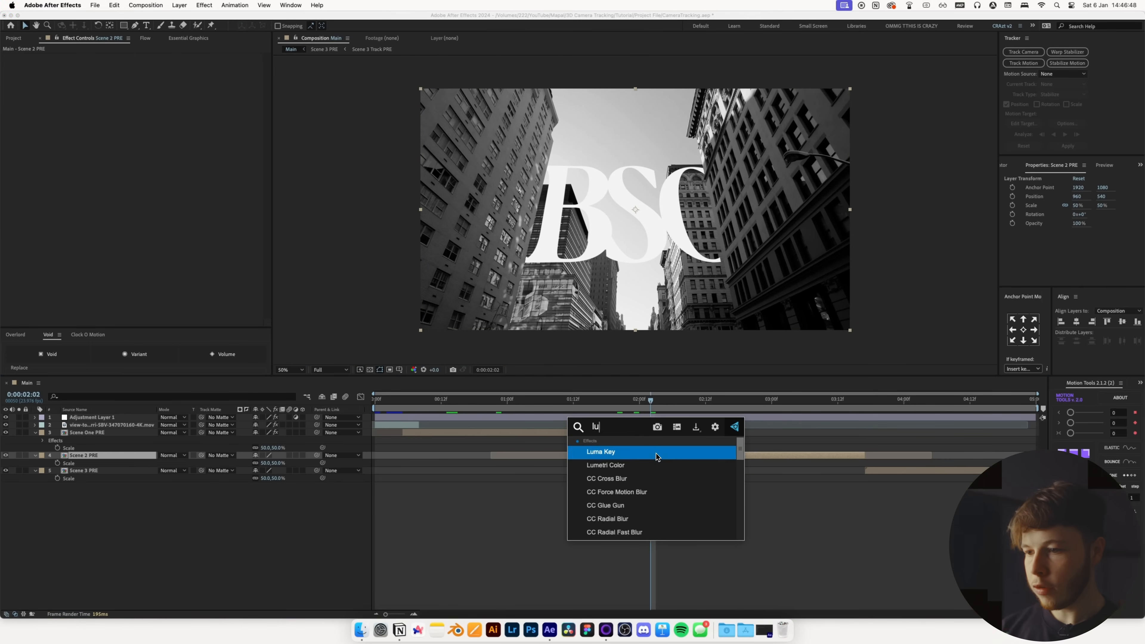
pyautogui.press('Return')
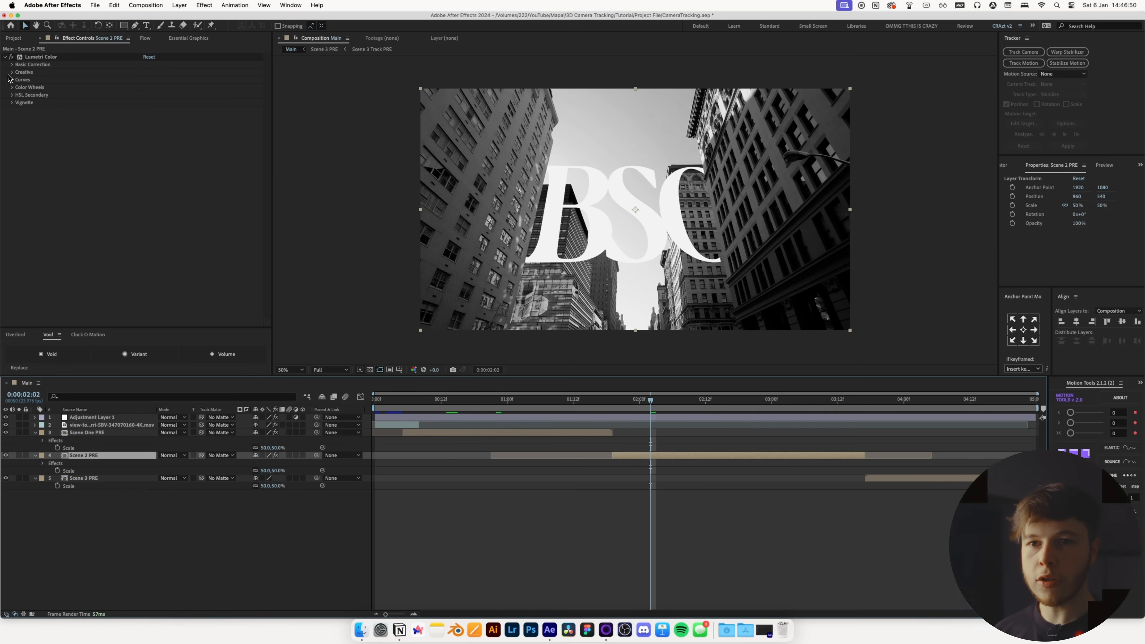
pyautogui.click(12, 72)
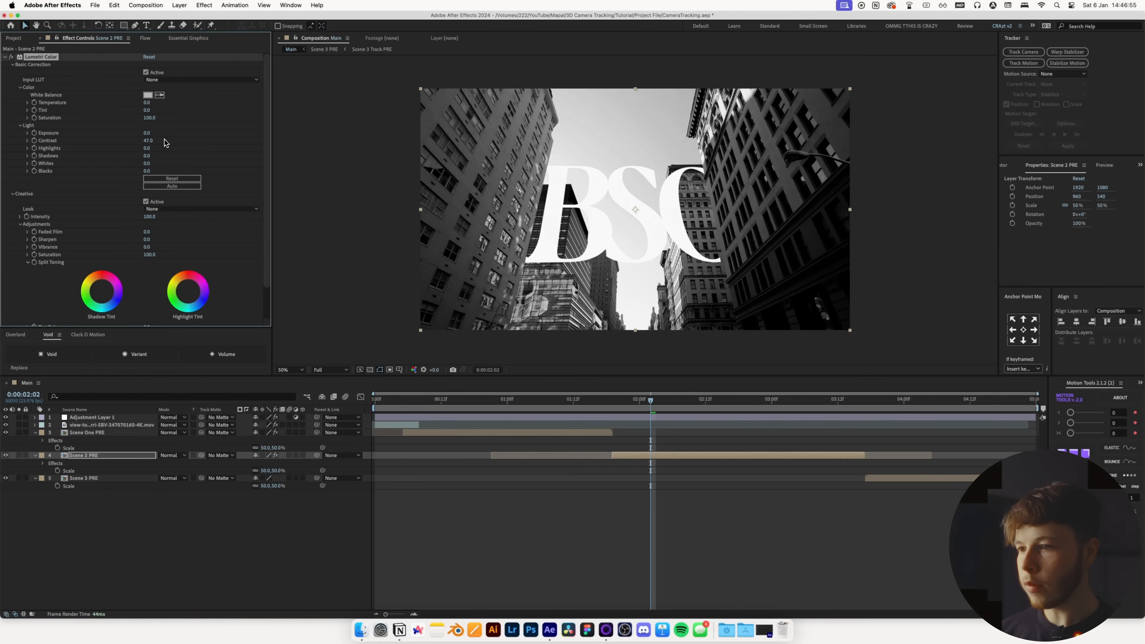
# Step: Apply Lumetri Color to Scene 3 PRE with contrast 26, highlights 44, and shadows 32
pyautogui.moveTo(671, 399); pyautogui.dragTo(895, 433)
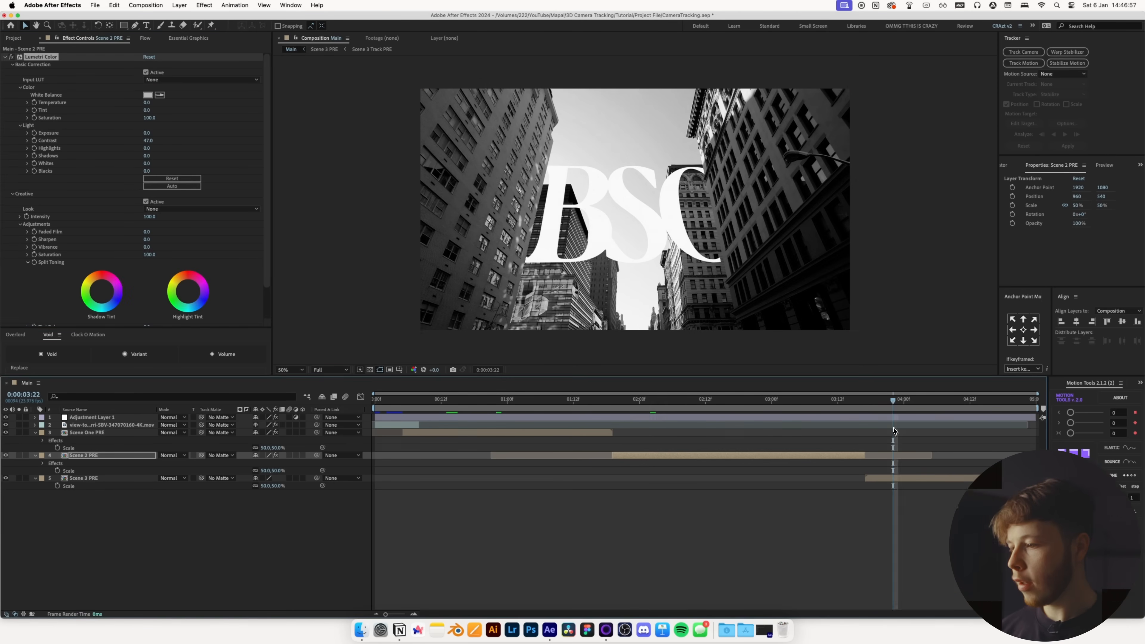
pyautogui.click(893, 480)
pyautogui.hotkey('ctrl', 'space')
pyautogui.write('lumetri')
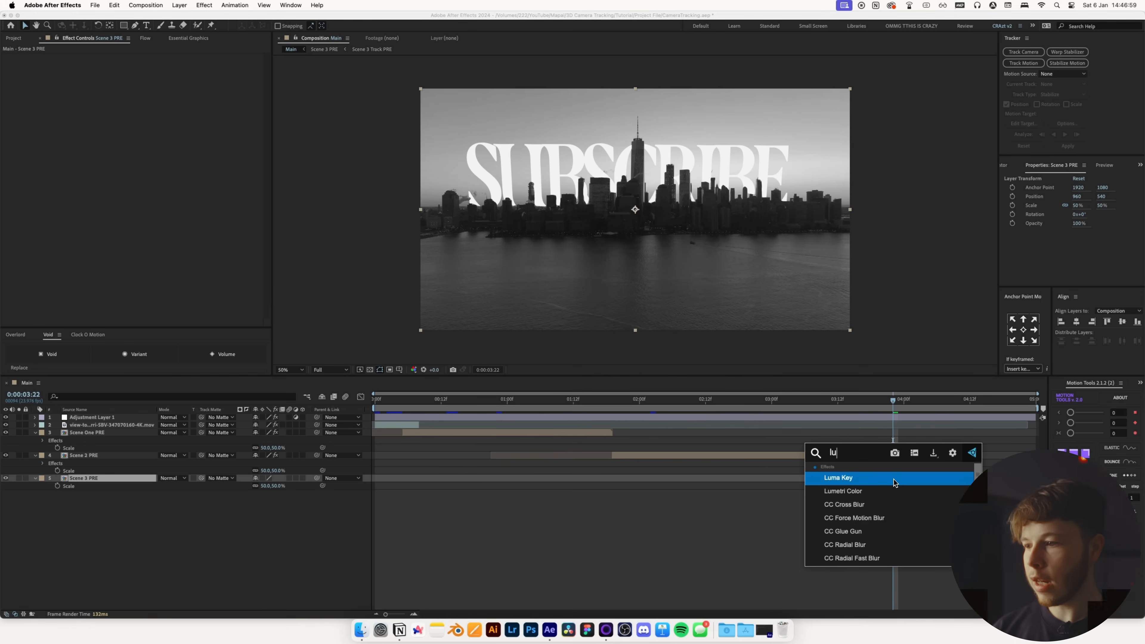
pyautogui.press('Return')
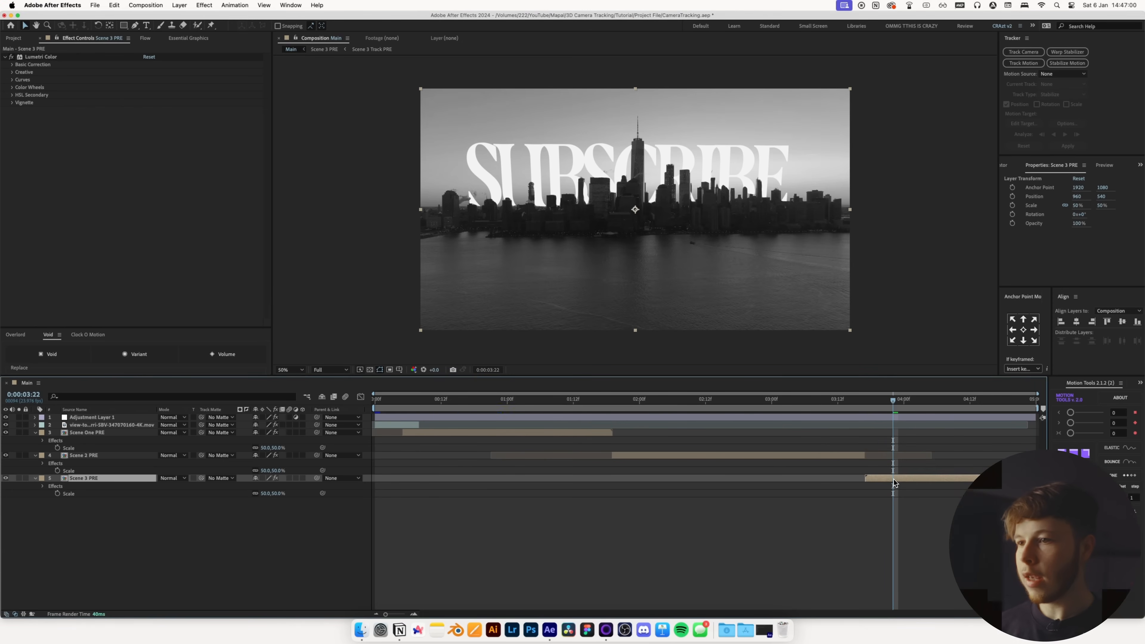
pyautogui.click(13, 65)
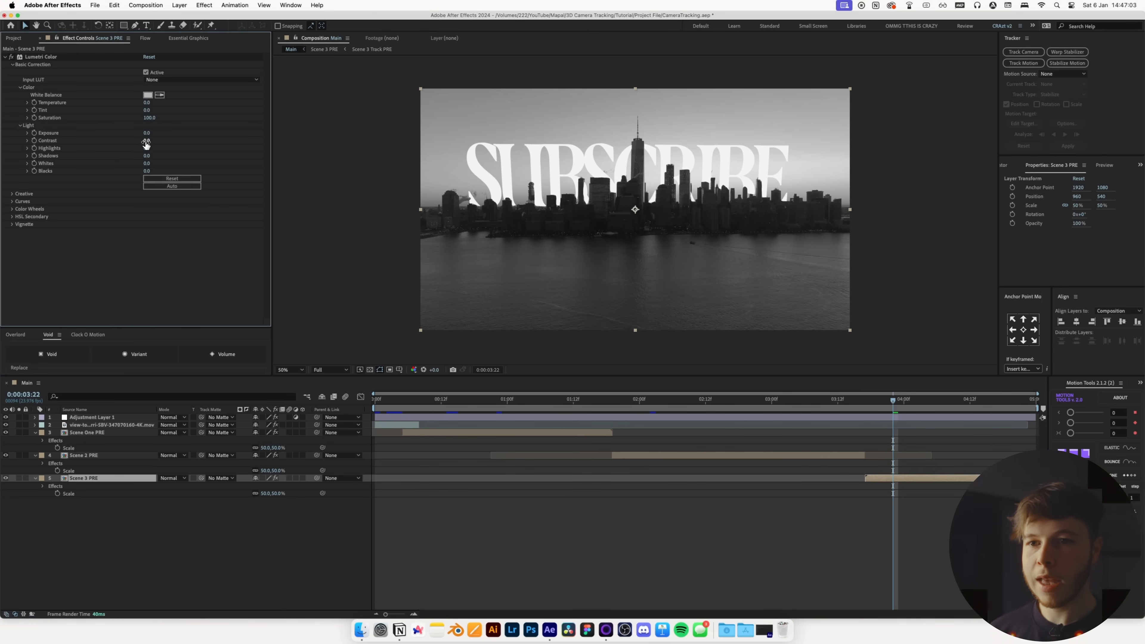
pyautogui.moveTo(145, 143); pyautogui.dragTo(170, 151)
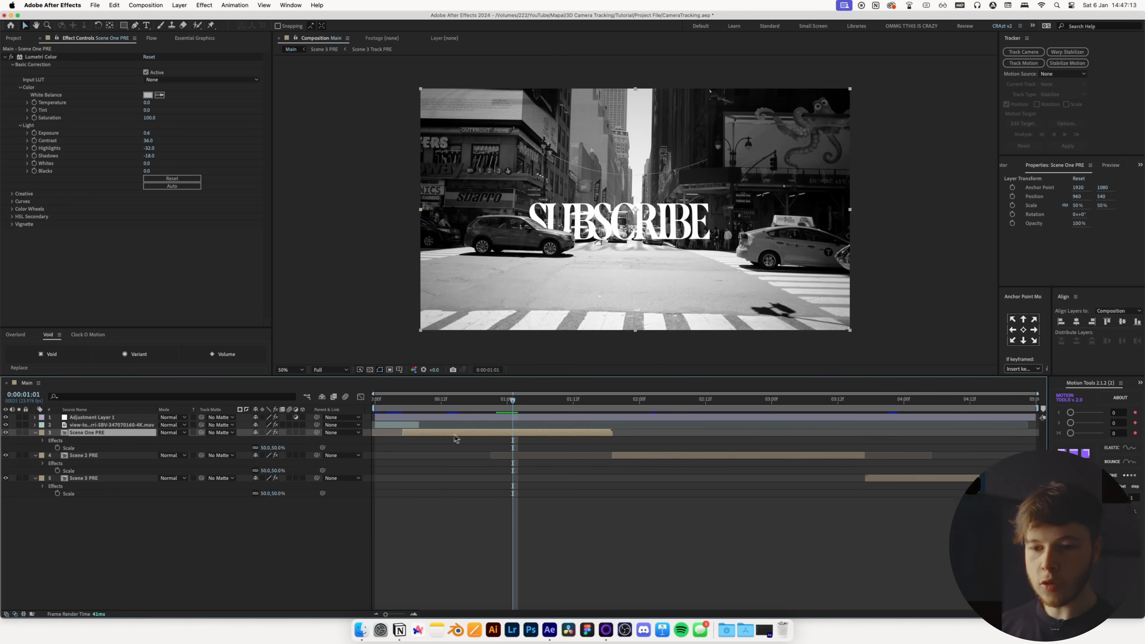
# Step: Scale Scene One PRE up to 64% and reposition it in the frame to about 1078, 576
pyautogui.moveTo(266, 440); pyautogui.dragTo(273, 440)
pyautogui.moveTo(613, 237); pyautogui.dragTo(639, 245)
# Step: Scale Scene 2 PRE up to 57% and move it upward to about 960, 498
pyautogui.moveTo(503, 405); pyautogui.dragTo(627, 404)
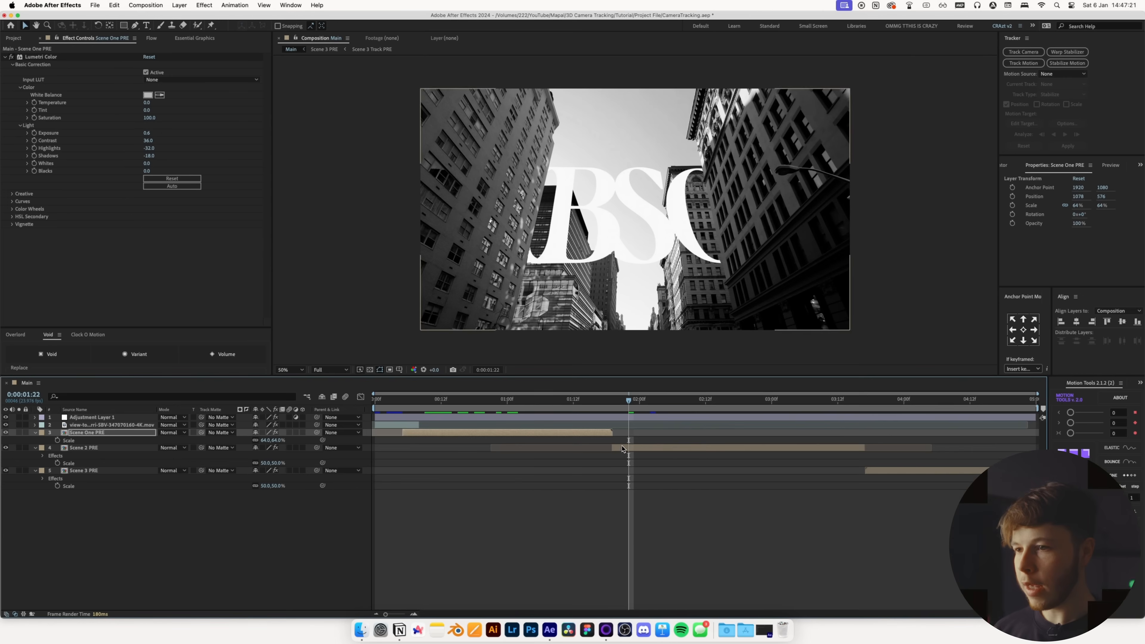
pyautogui.click(619, 448)
pyautogui.press('u')
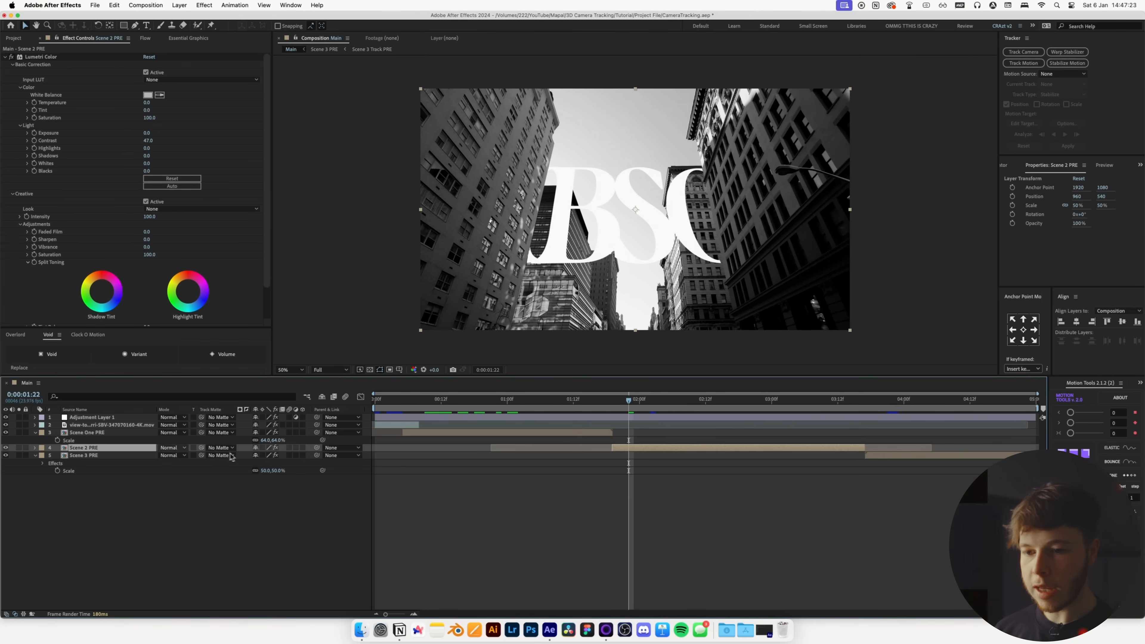
pyautogui.press('s')
pyautogui.moveTo(264, 455); pyautogui.dragTo(267, 455)
pyautogui.moveTo(616, 249); pyautogui.dragTo(616, 229)
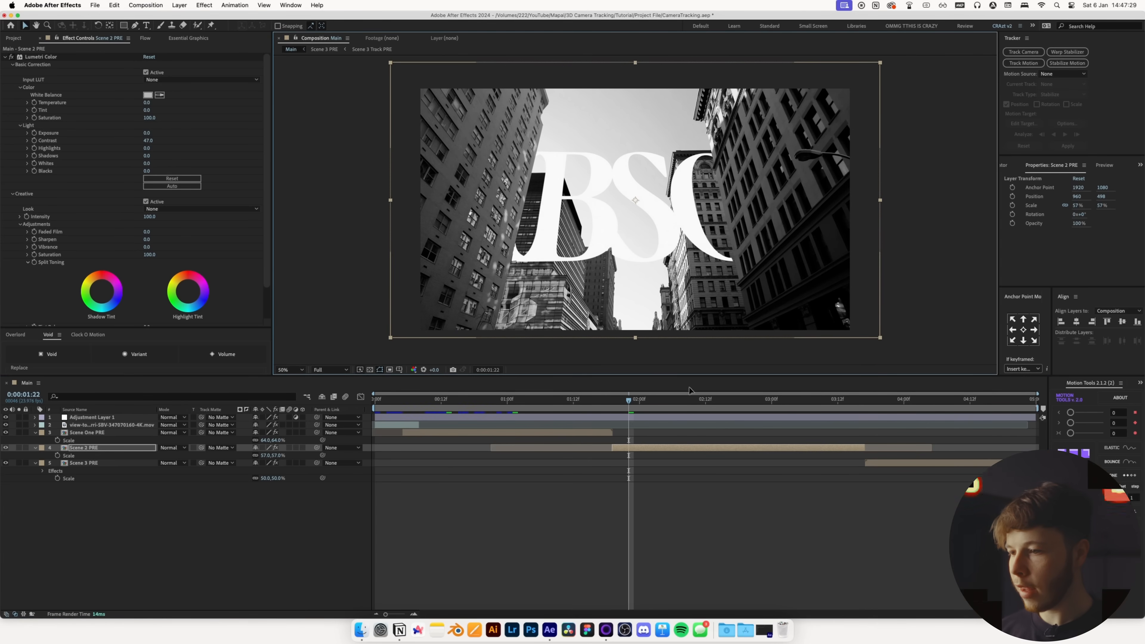
# Step: Scale Scene 3 PRE up to 57% and move it downward to about 960, 604
pyautogui.moveTo(693, 400); pyautogui.dragTo(882, 400)
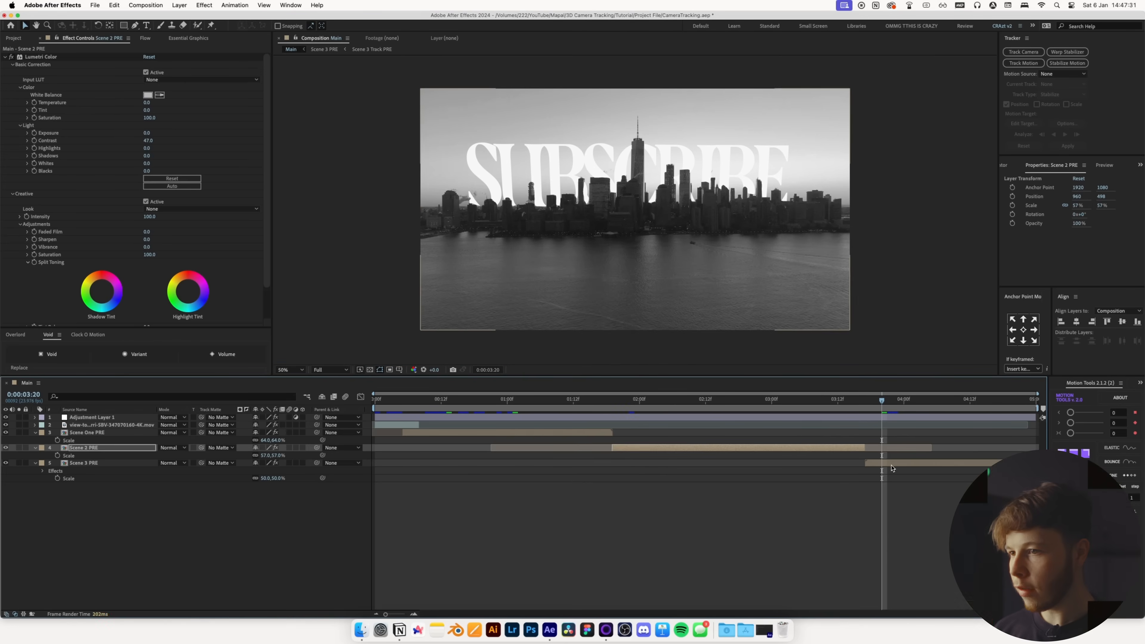
pyautogui.click(891, 465)
pyautogui.press('u')
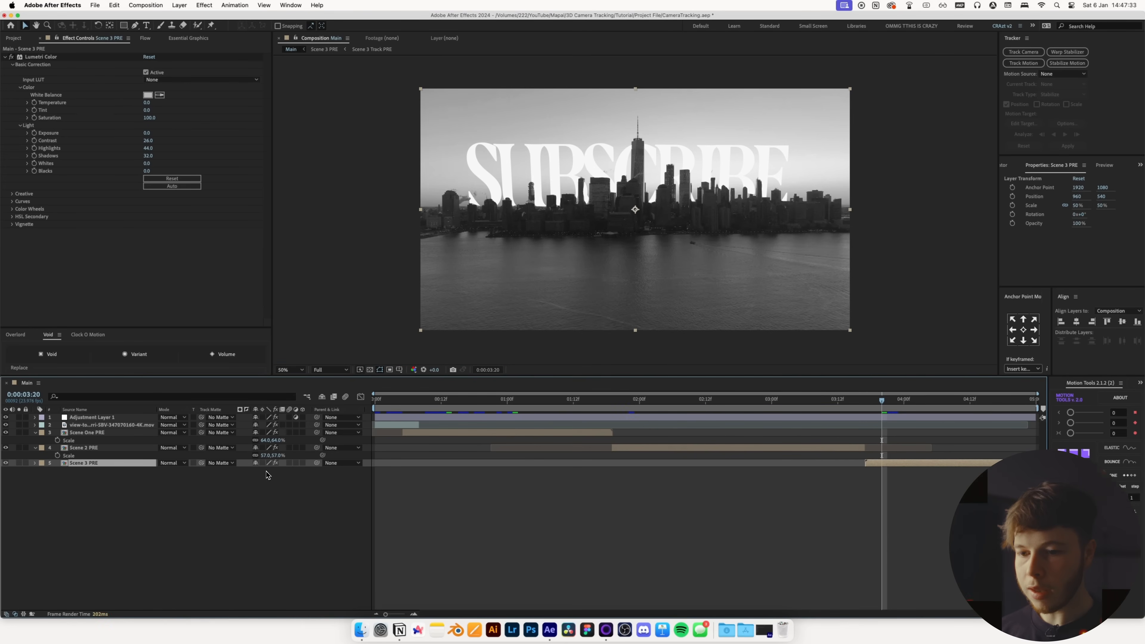
pyautogui.press('s')
pyautogui.moveTo(271, 471)
pyautogui.mouseDown()
pyautogui.moveTo(284, 471)
pyautogui.moveTo(270, 475)
pyautogui.mouseUp()
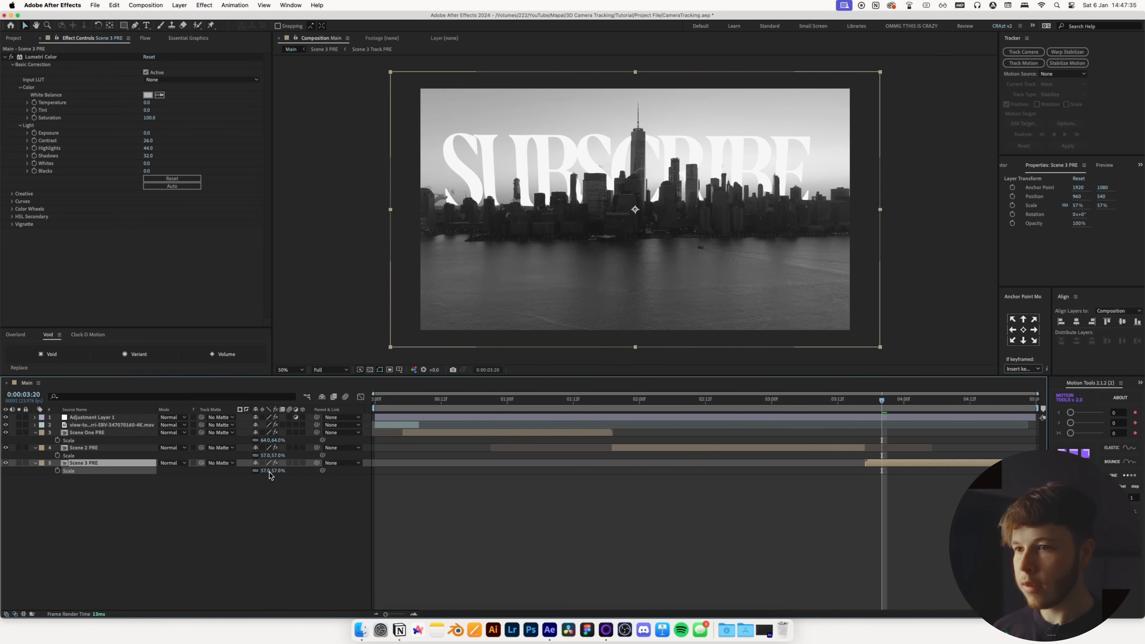
pyautogui.moveTo(629, 245); pyautogui.dragTo(630, 259)
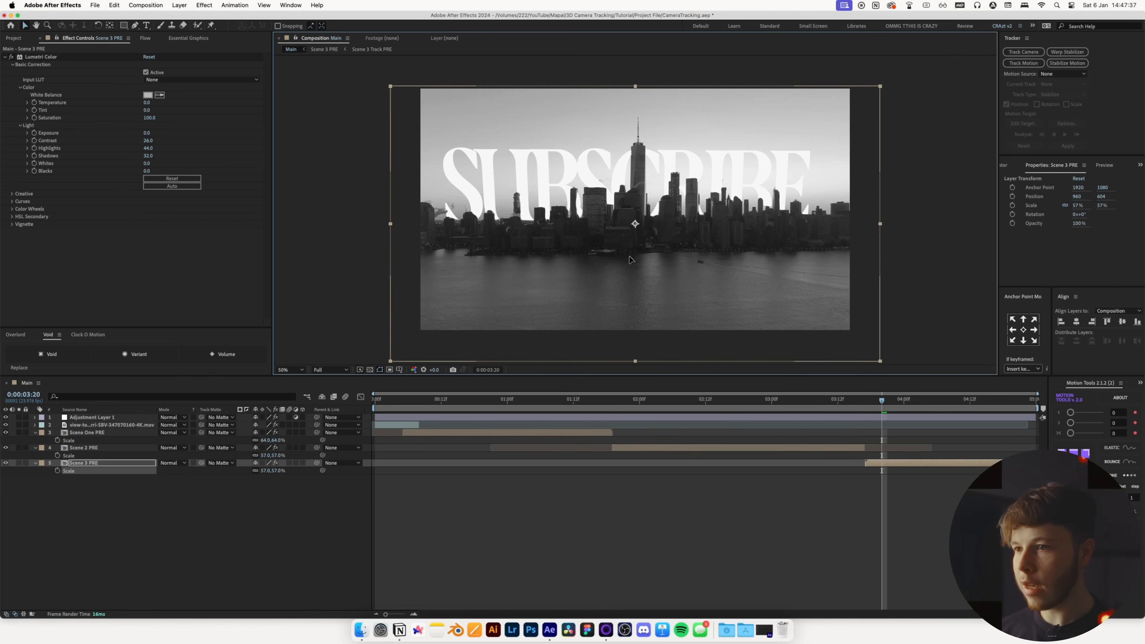
pyautogui.click(631, 260)
pyautogui.click(785, 504)
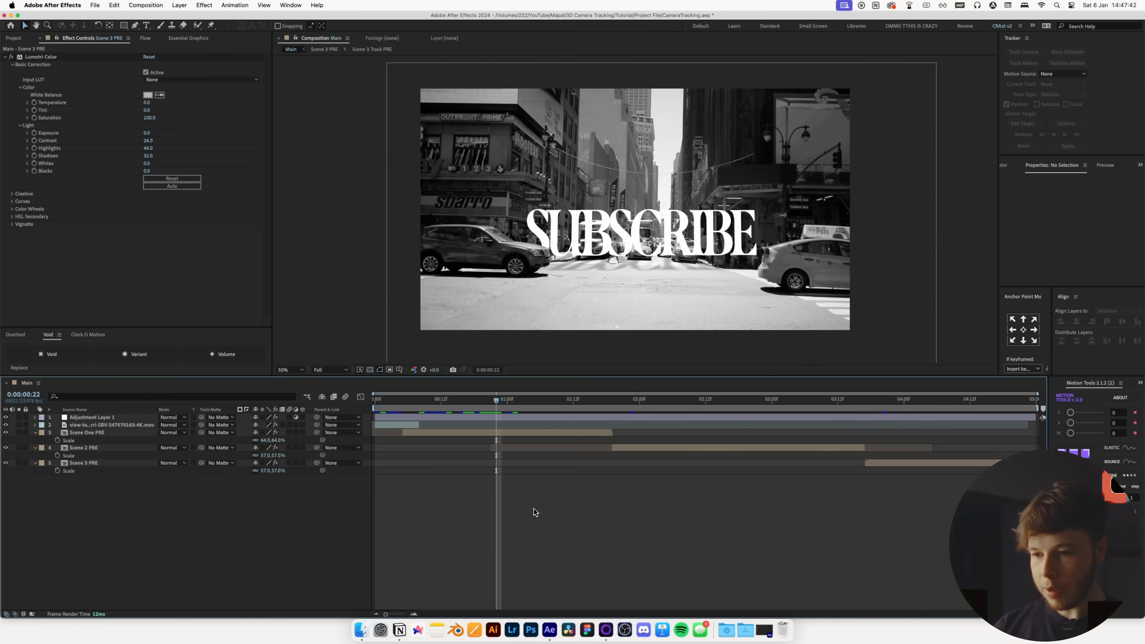
# Step: Add a new adjustment layer over Main with a Posterize Time effect set to a frame rate of 12
pyautogui.press('cmd+alt+y')
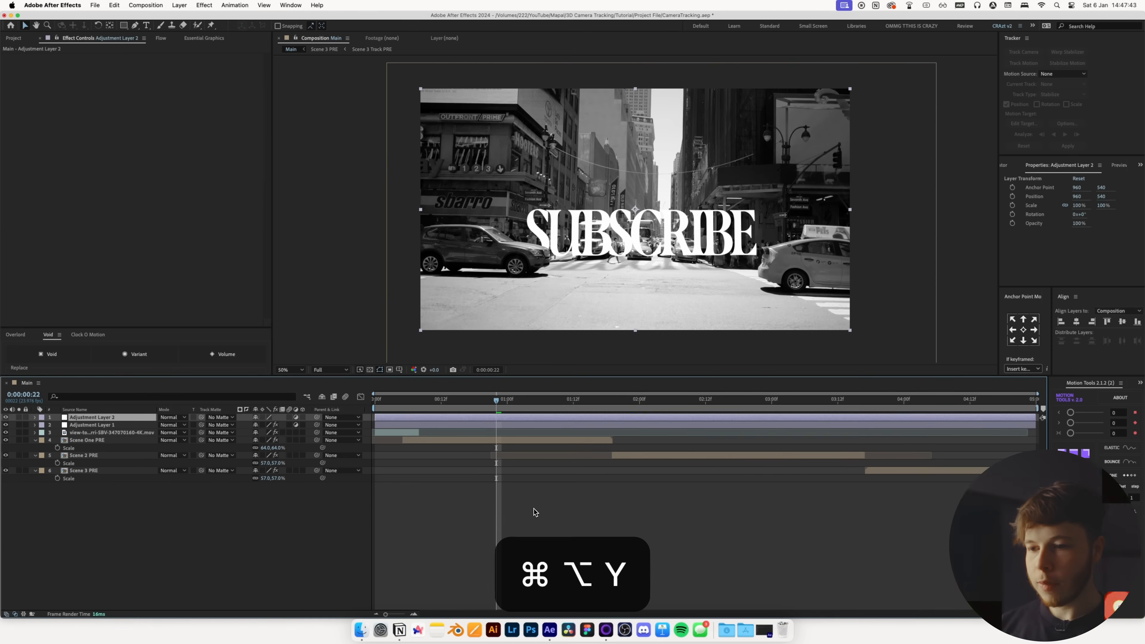
pyautogui.hotkey('ctrl', 'space')
pyautogui.write('post')
pyautogui.click(534, 508)
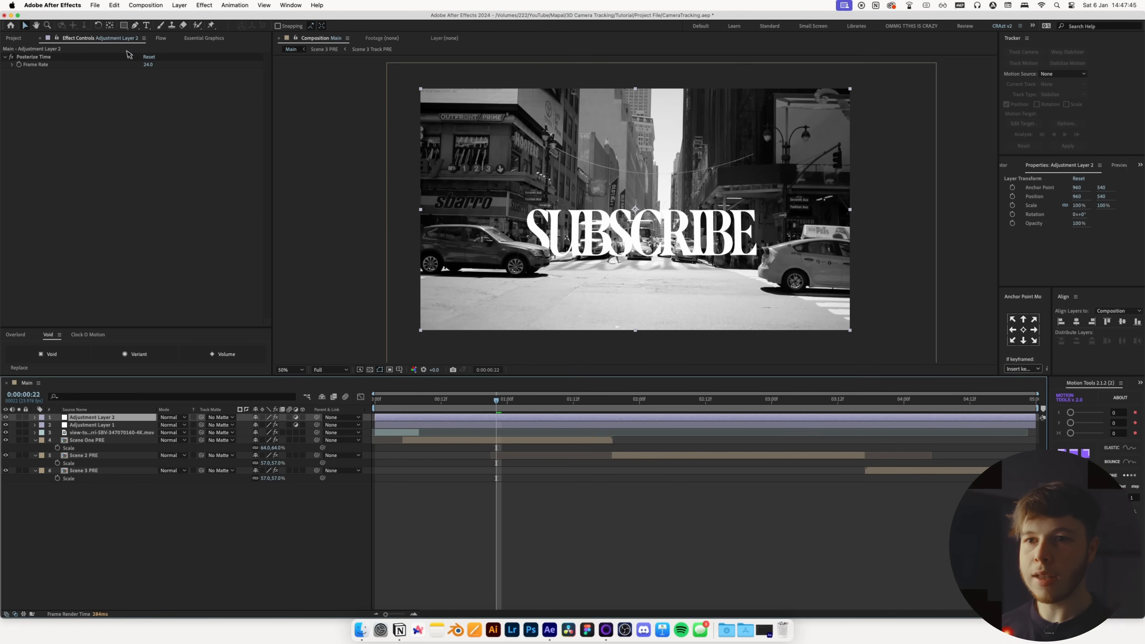
pyautogui.click(148, 64)
pyautogui.write('12')
pyautogui.press('Return')
pyautogui.click(168, 548)
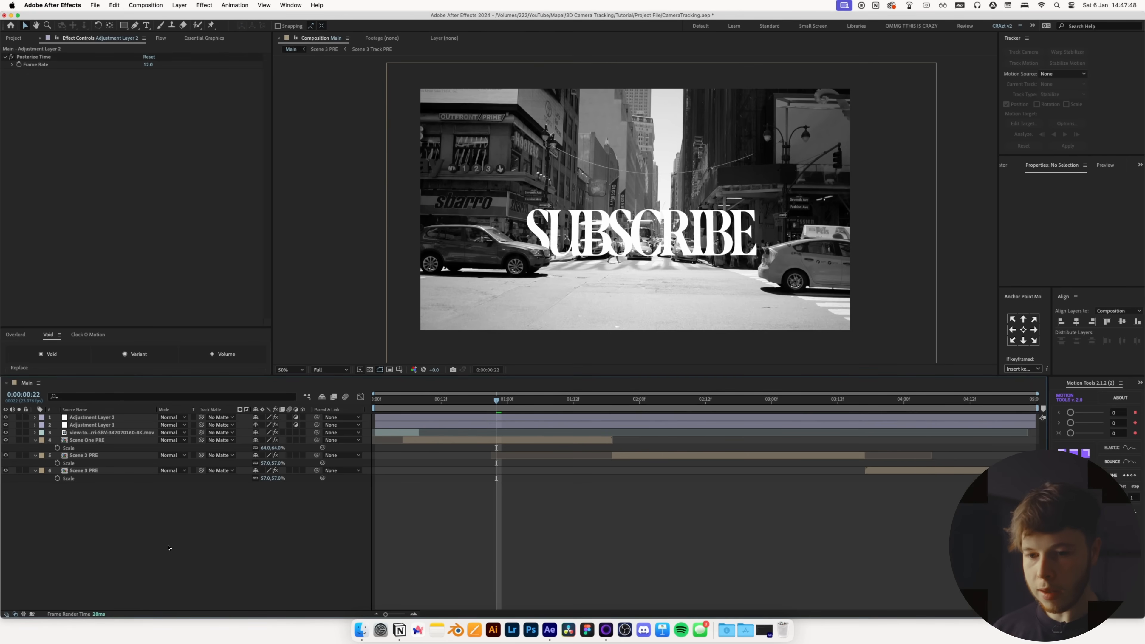
# Step: Add another adjustment layer with a Transform effect and place it directly below the Posterize Time layer
pyautogui.press('cmd+alt+y')
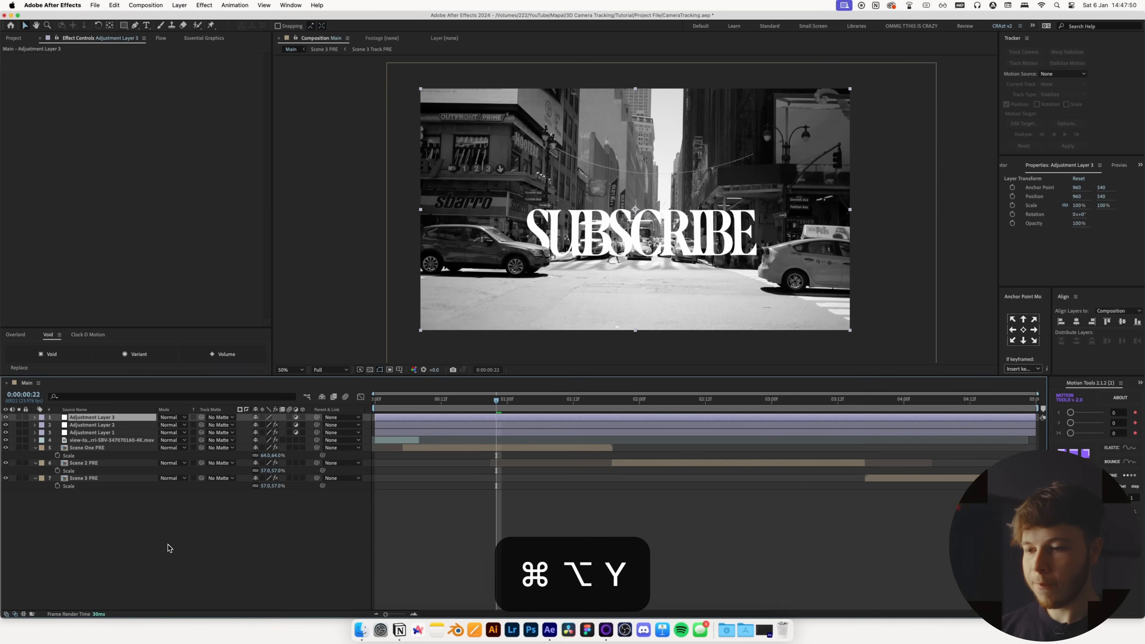
pyautogui.hotkey('ctrl', 'space')
pyautogui.write('tra')
pyautogui.press('Return')
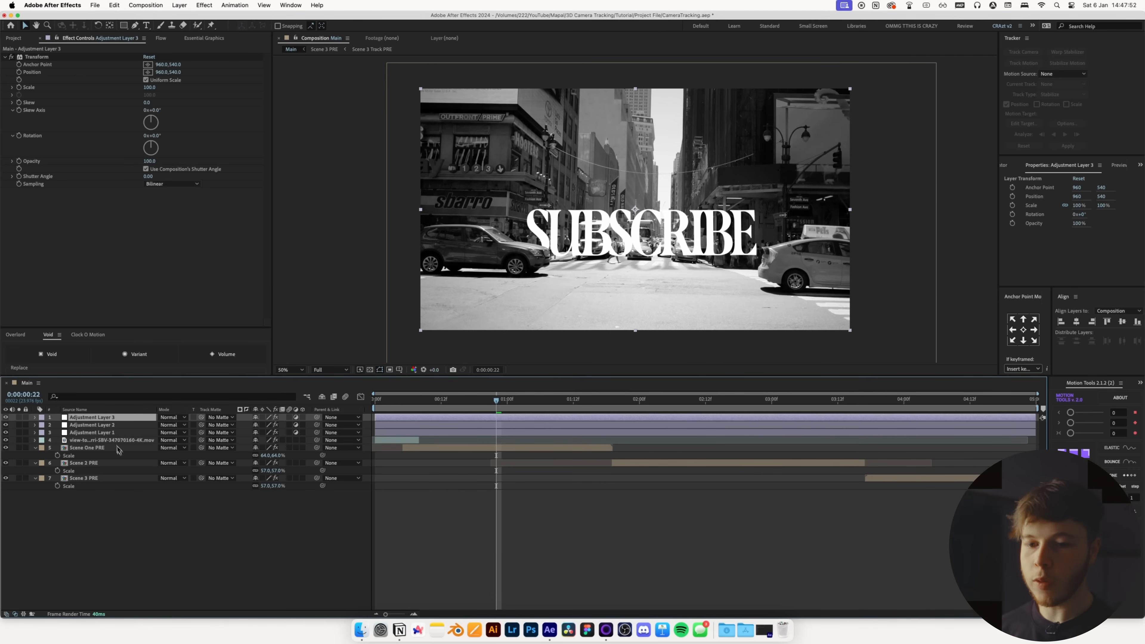
pyautogui.moveTo(87, 420); pyautogui.dragTo(87, 429)
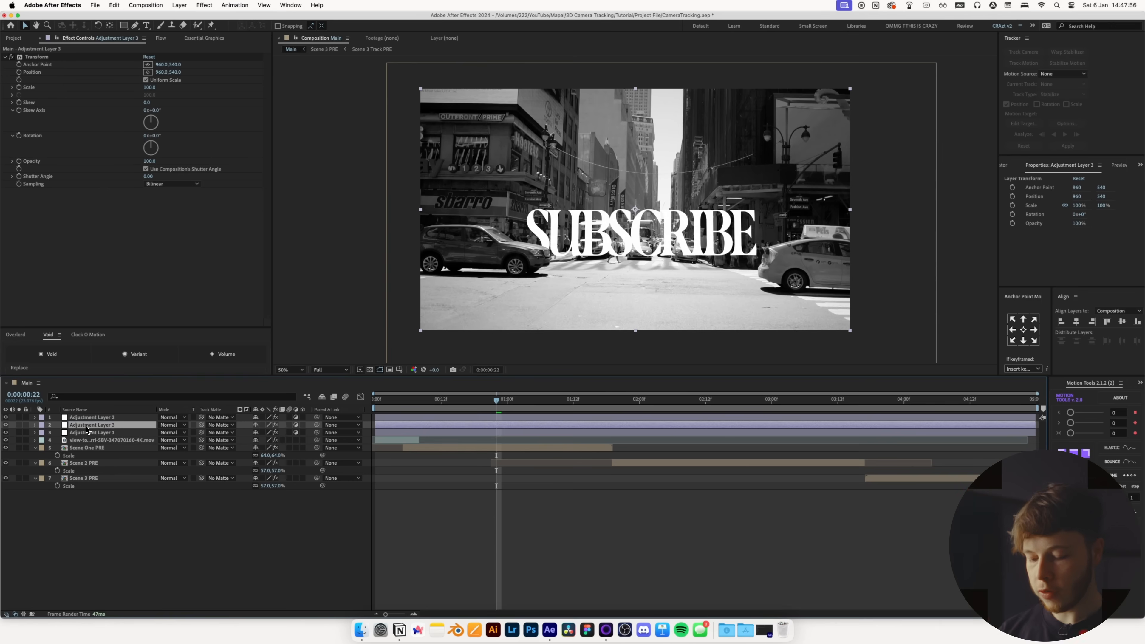
# Step: Rename the adjustment layer carrying the Transform effect to "Adj - Shake", and select the Posterize Time layer
pyautogui.press('super+shift+y')
pyautogui.write('Ad')
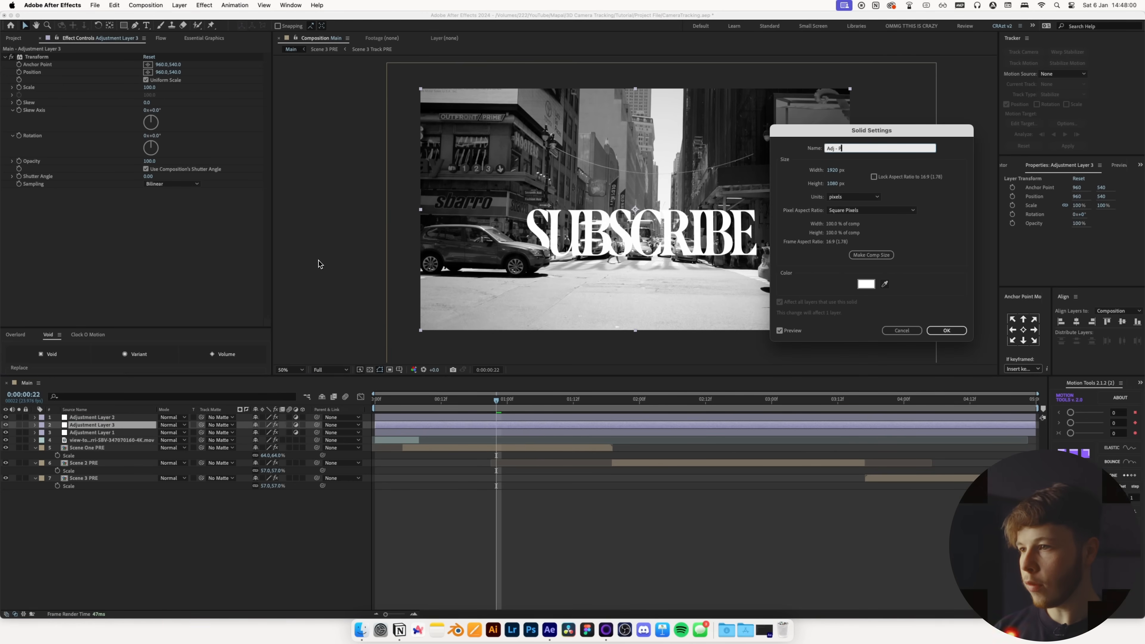
pyautogui.write('j - S')
pyautogui.write('hake')
pyautogui.press('Return')
pyautogui.click(92, 418)
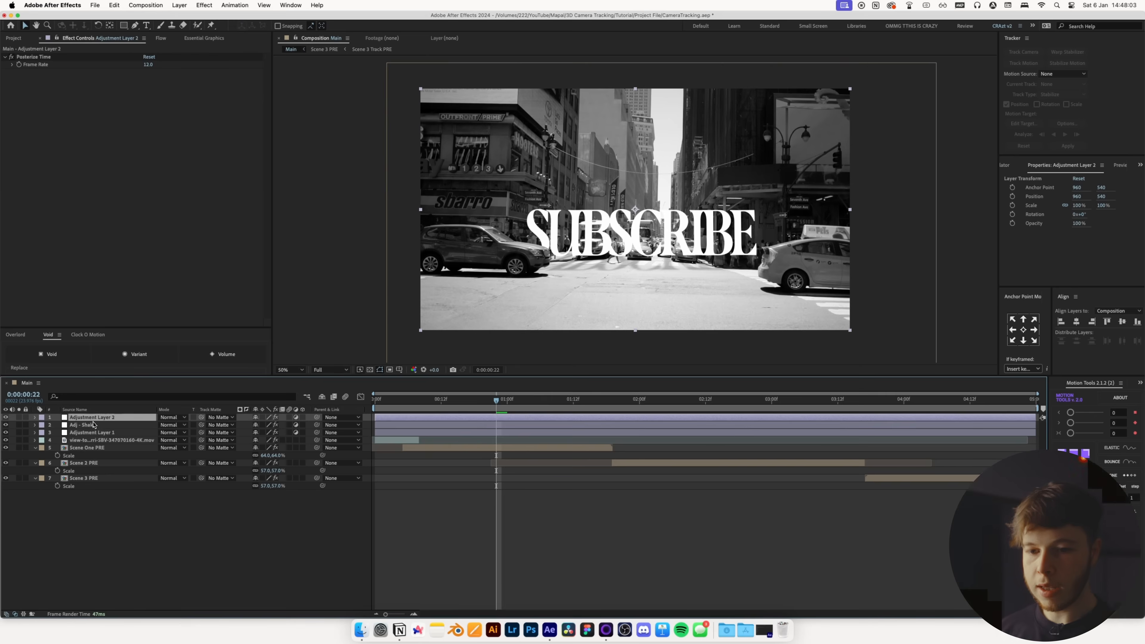